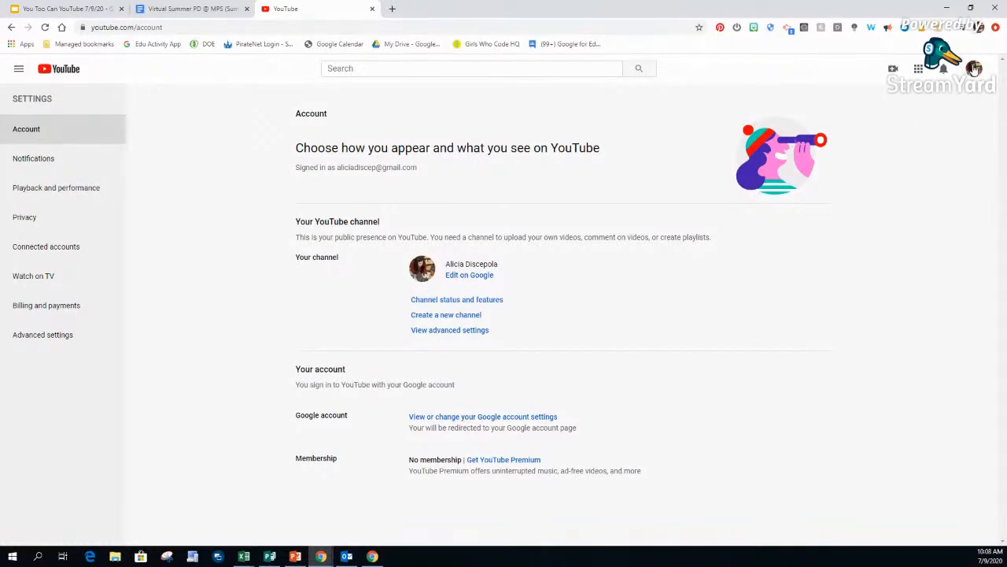
Check the account menu options and return to the YouTube home page.
click(974, 68)
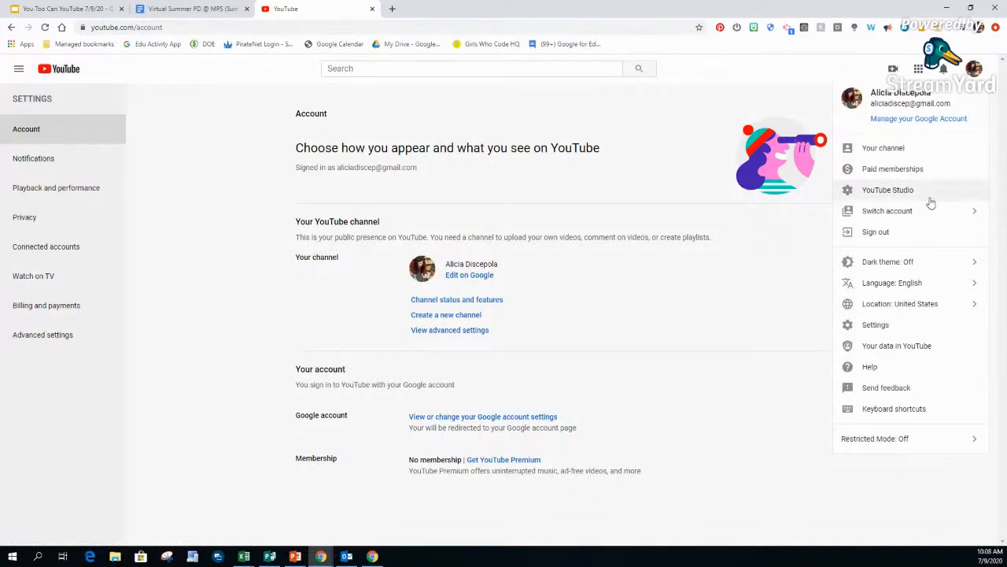
click(772, 352)
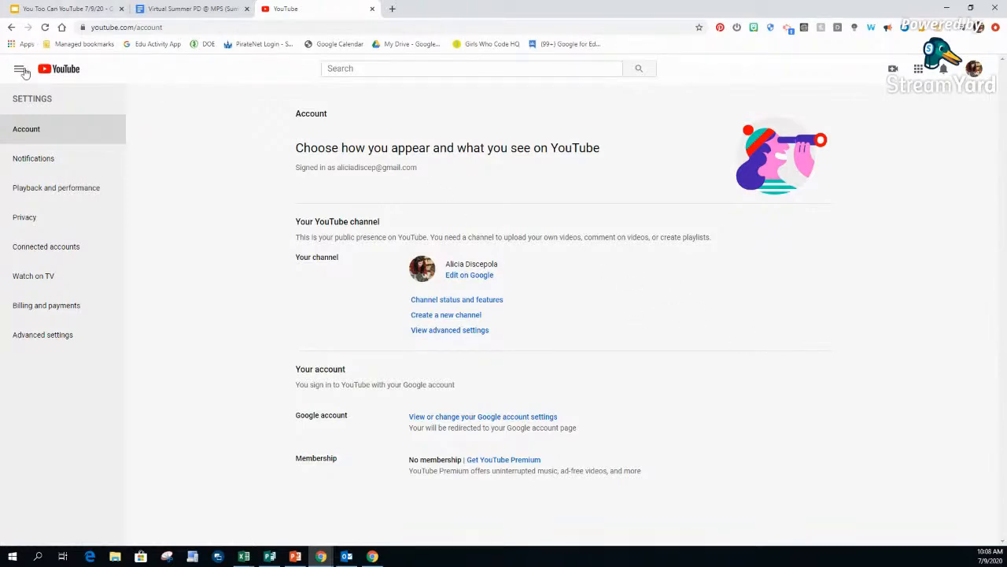
click(66, 72)
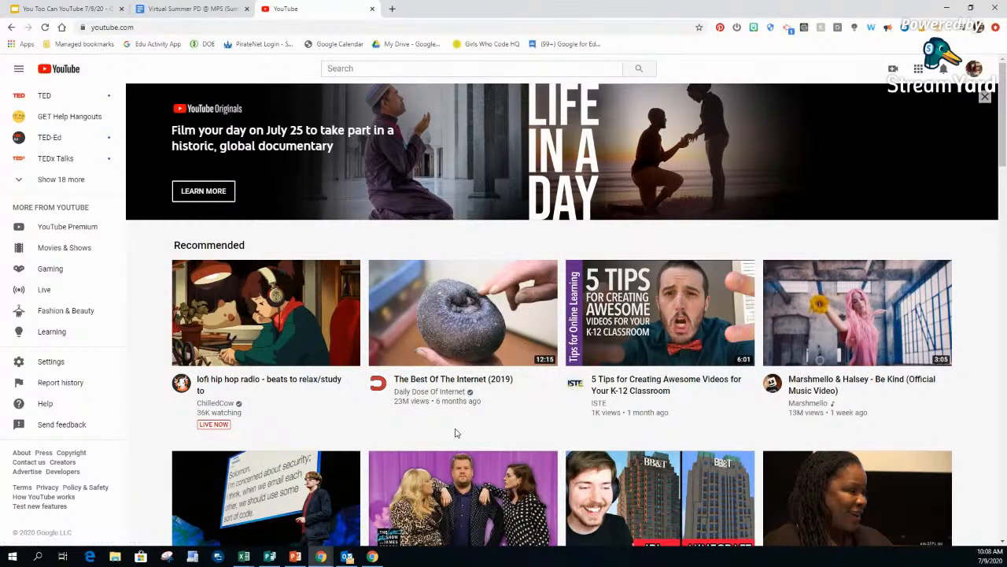
scroll(455, 432, down, 1)
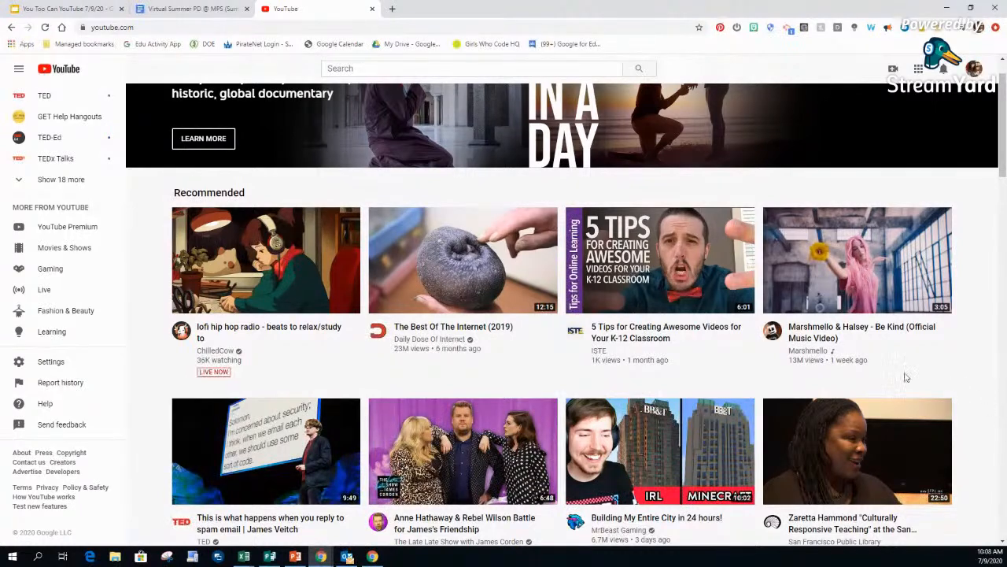
scroll(362, 476, up, 1)
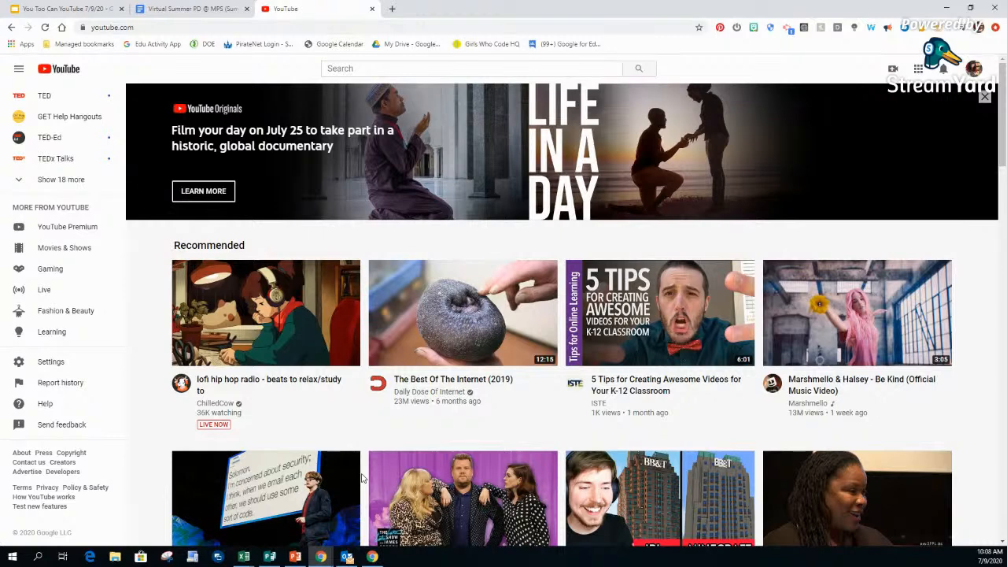
mouse_move(369, 478)
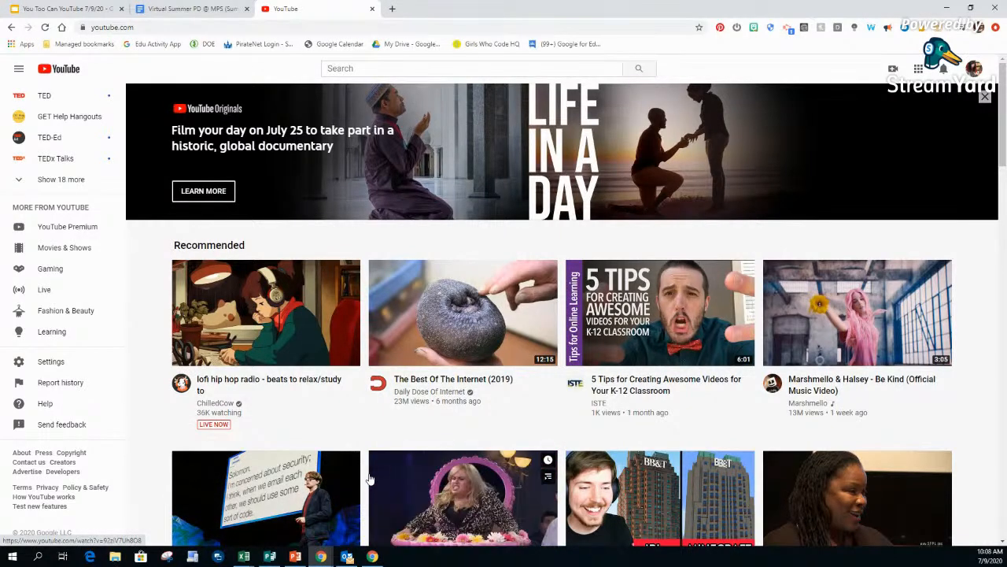
mouse_move(576, 464)
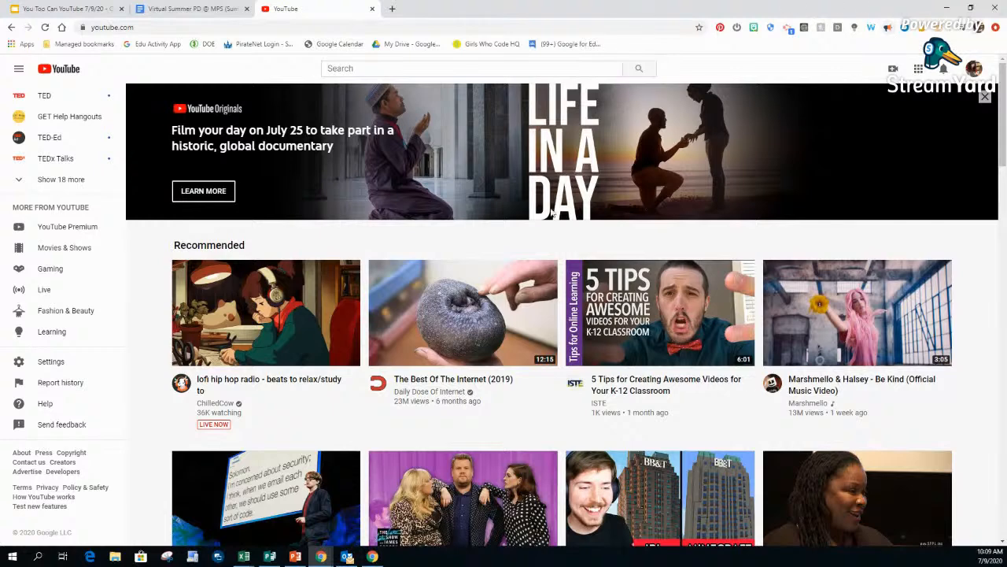
Search the web for "chrome webstore" in a new browser tab and open the Chrome Web Store.
click(392, 9)
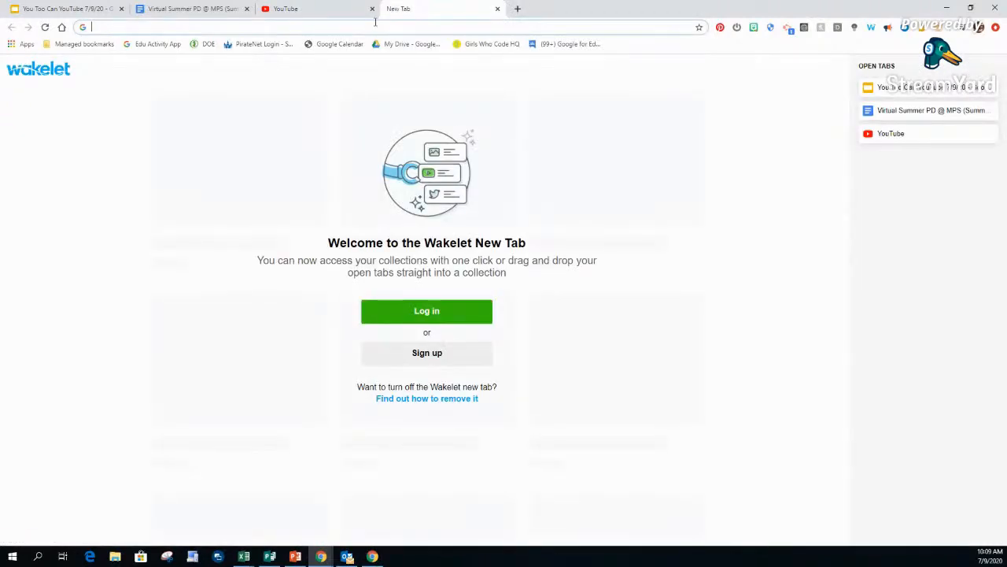
text(chrome webstore)
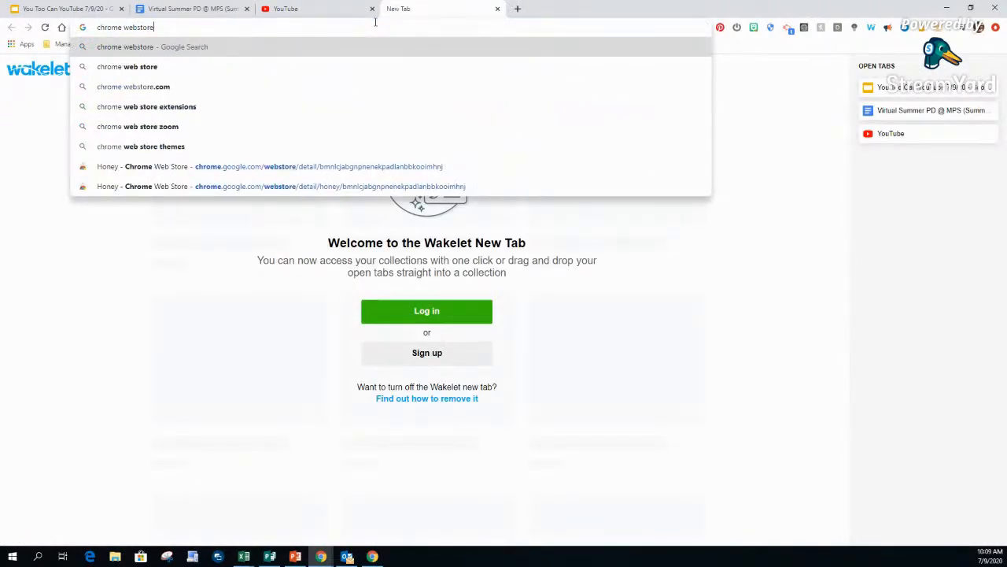
key(Return)
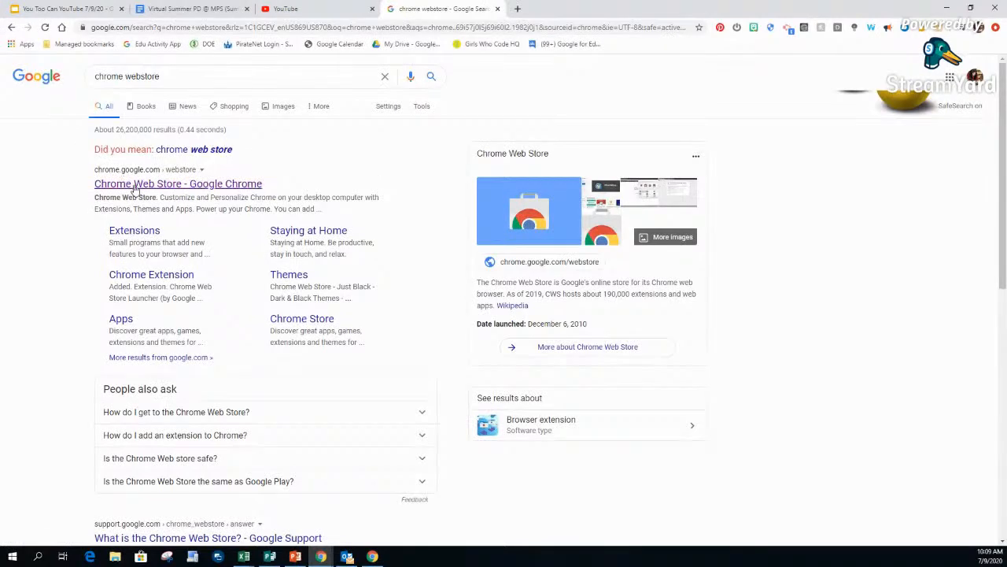
click(135, 185)
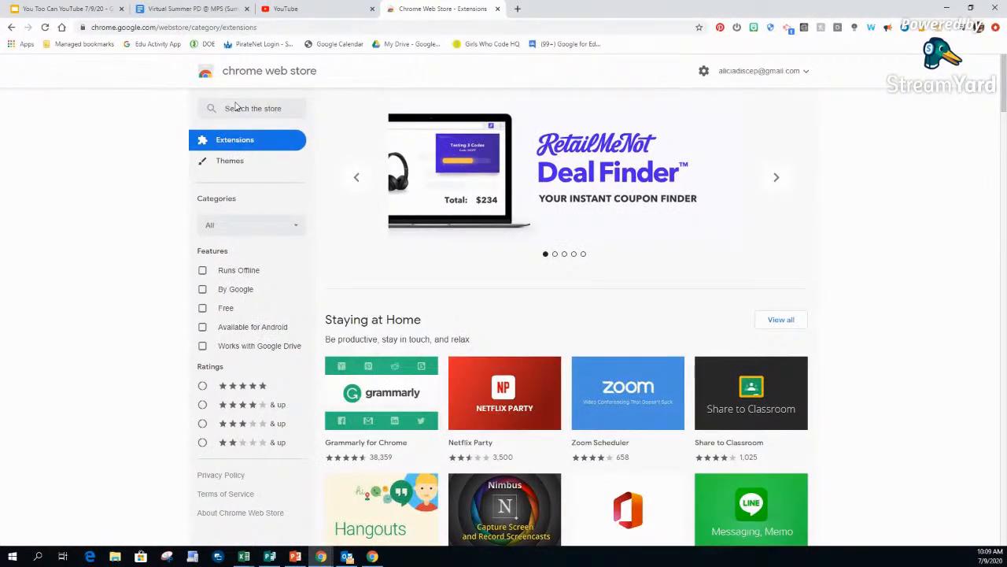
Search the Chrome Web Store for "youtube ad blocker" using the suggested term.
click(235, 107)
text(youtube ad b)
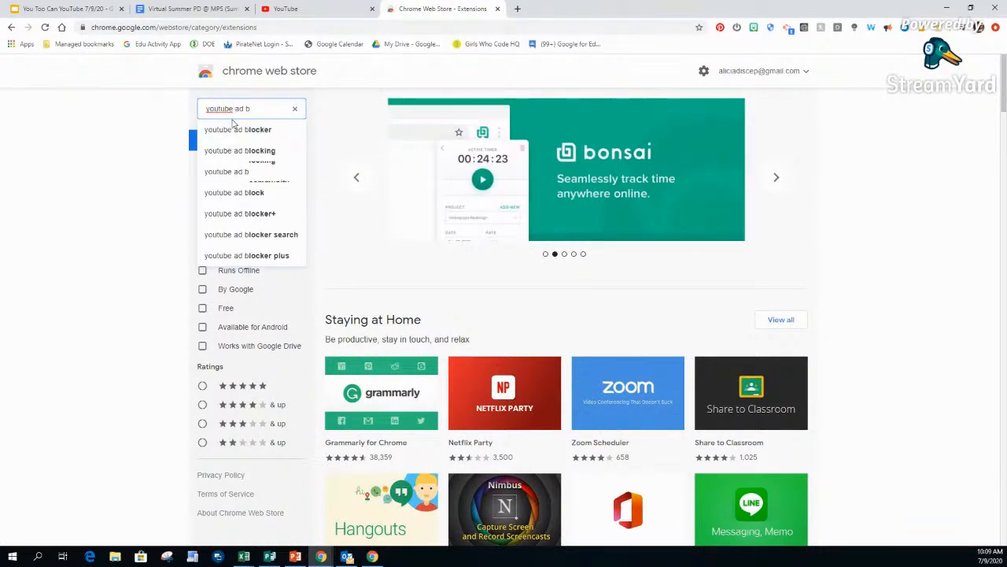
click(230, 129)
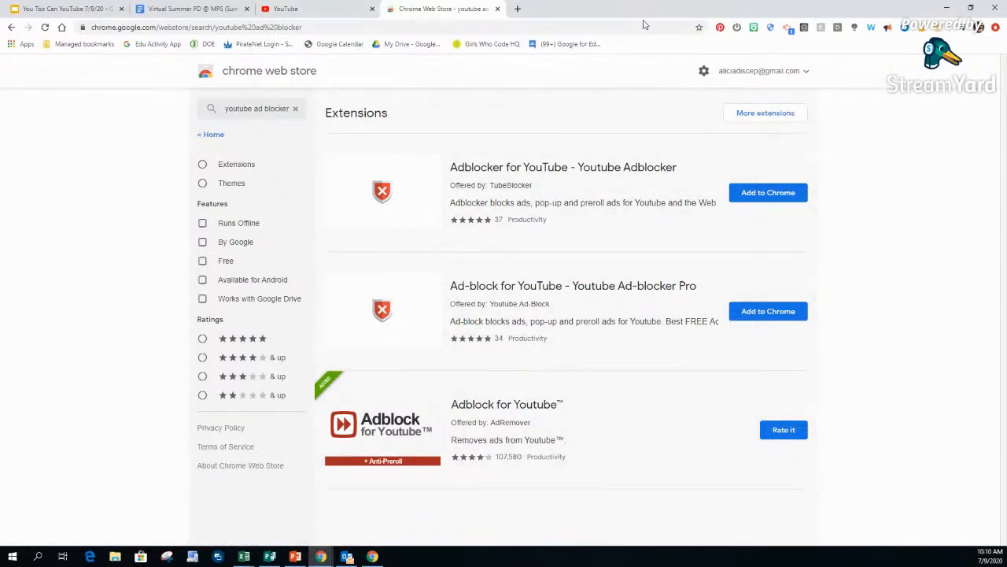
Replace the Chrome Web Store search with "view pure".
click(245, 108)
triple_click(244, 108)
text(iew)
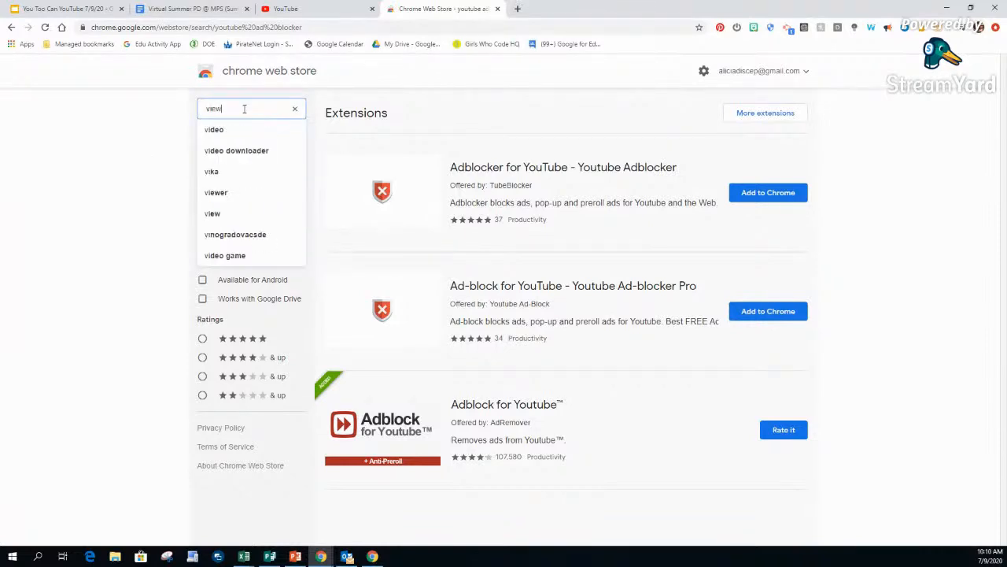
text( pure)
key(Return)
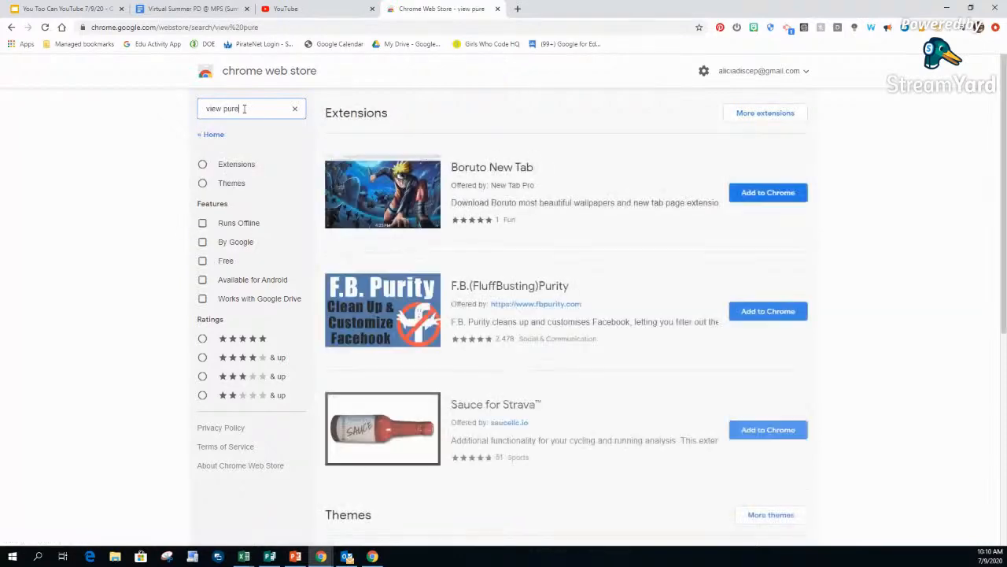
drag(277, 126, 24, 72)
click(72, 175)
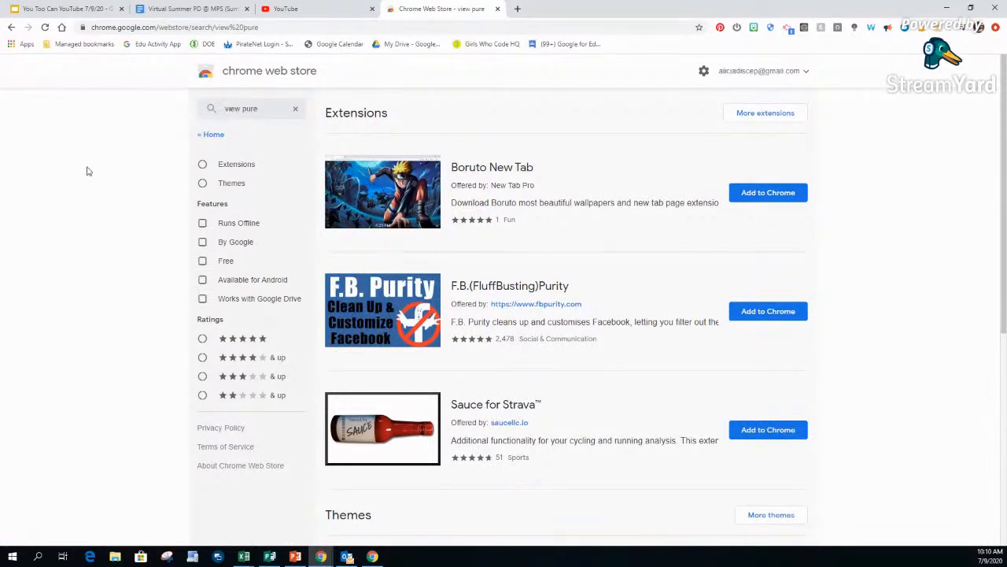
Search the Chrome Web Store for the "turn off the lights" extension.
click(277, 108)
text(turn off the lights)
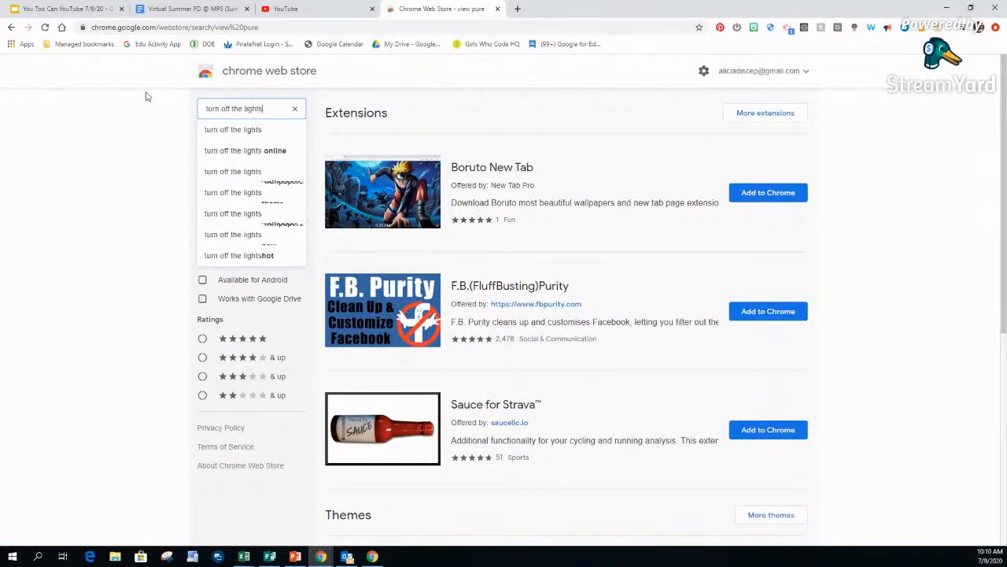
key(Return)
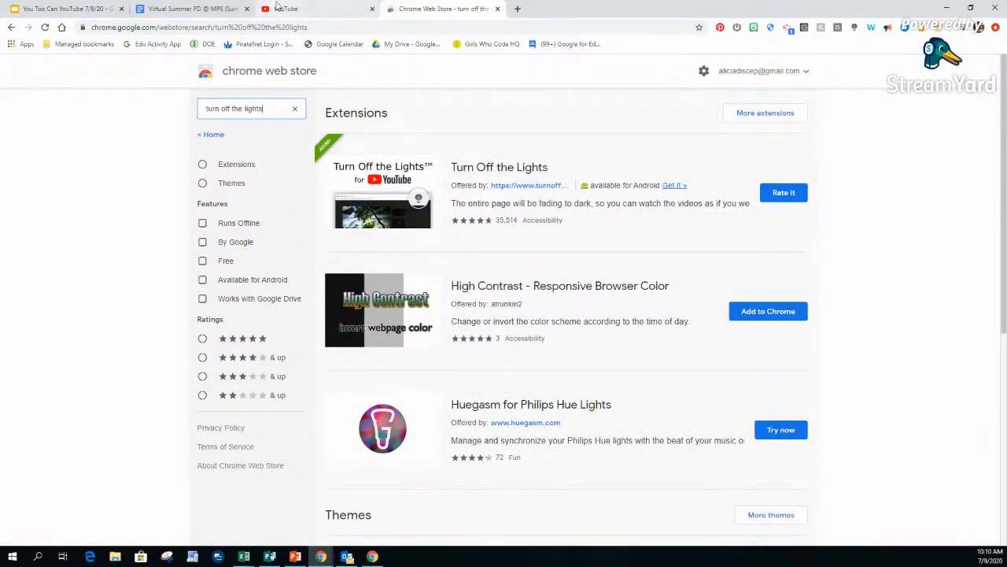
Open the extension management page for Bitly URL Shortner and look over its settings.
click(996, 28)
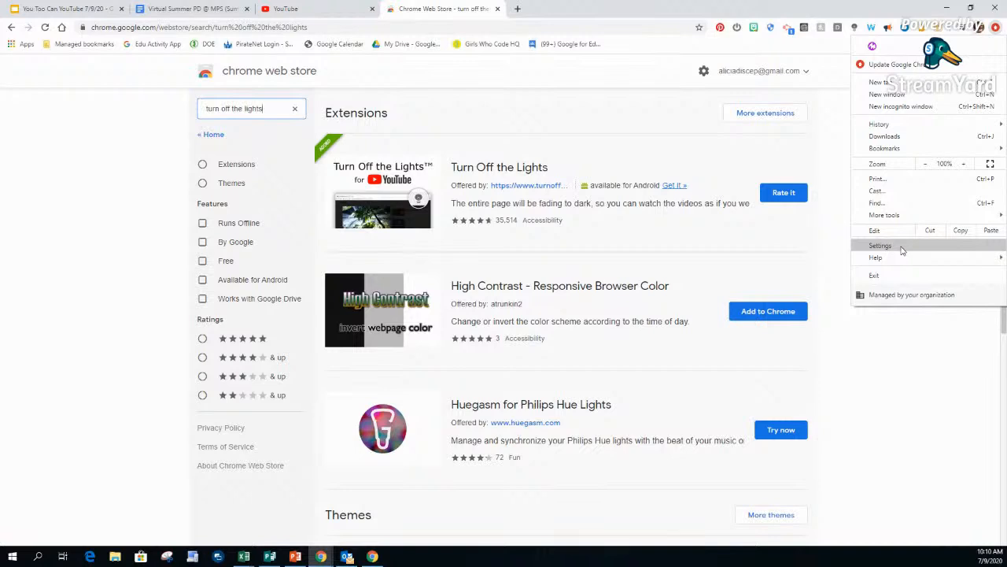
click(917, 359)
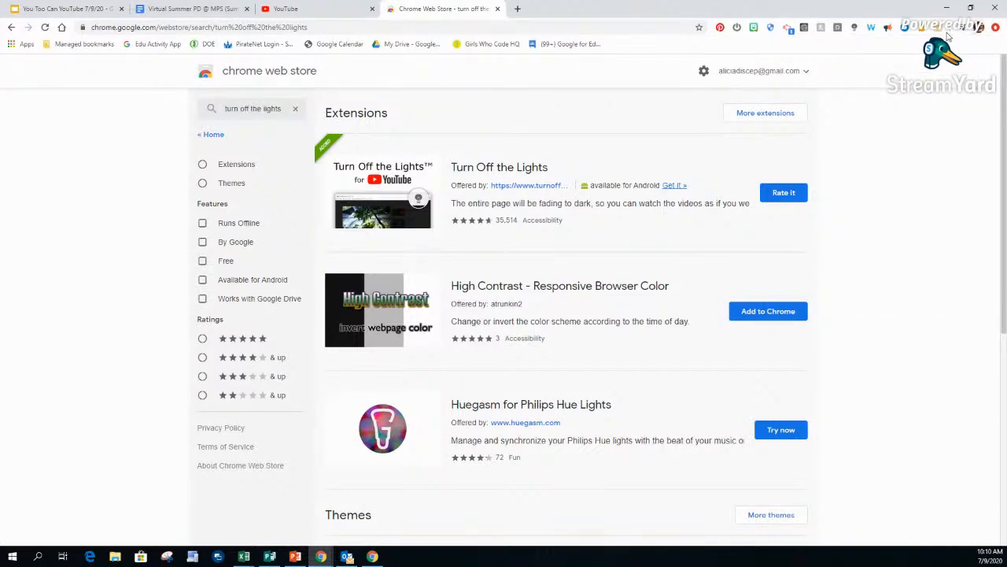
right_click(971, 30)
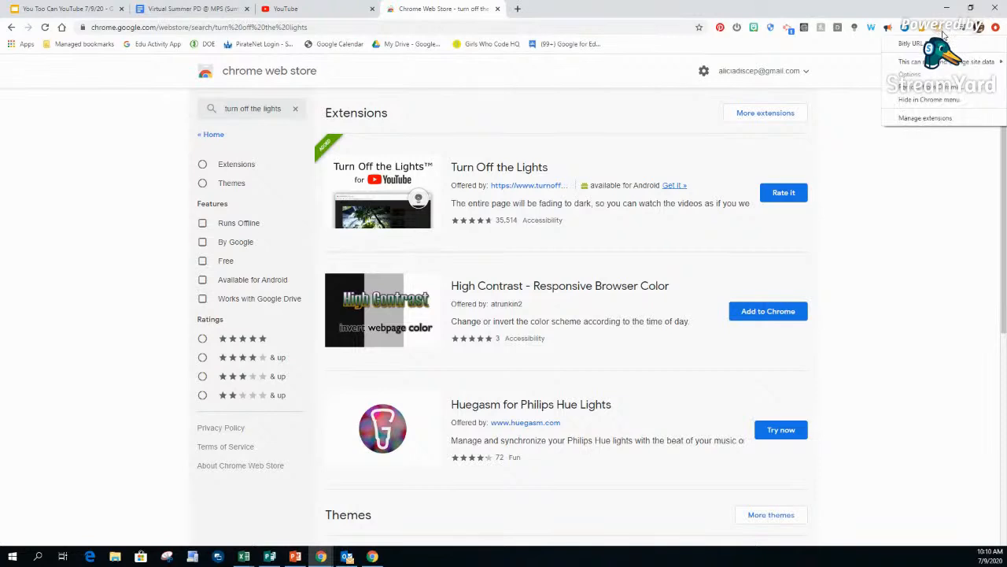
click(944, 120)
scroll(390, 291, down, 2)
scroll(390, 291, up, 2)
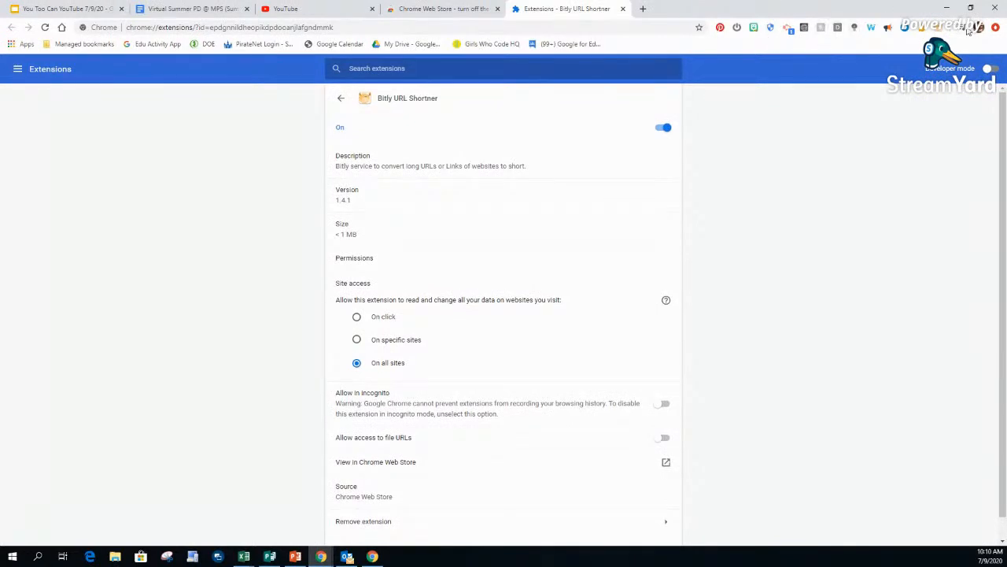
Search the browser settings for "extensions" and view Sync and Google services, closing the settings and extension pages when done.
click(995, 28)
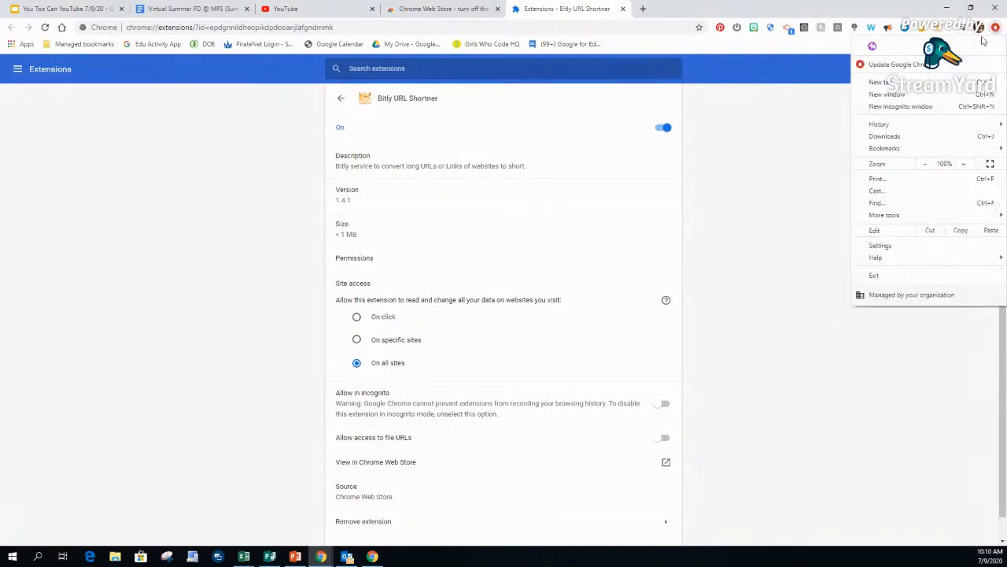
click(880, 246)
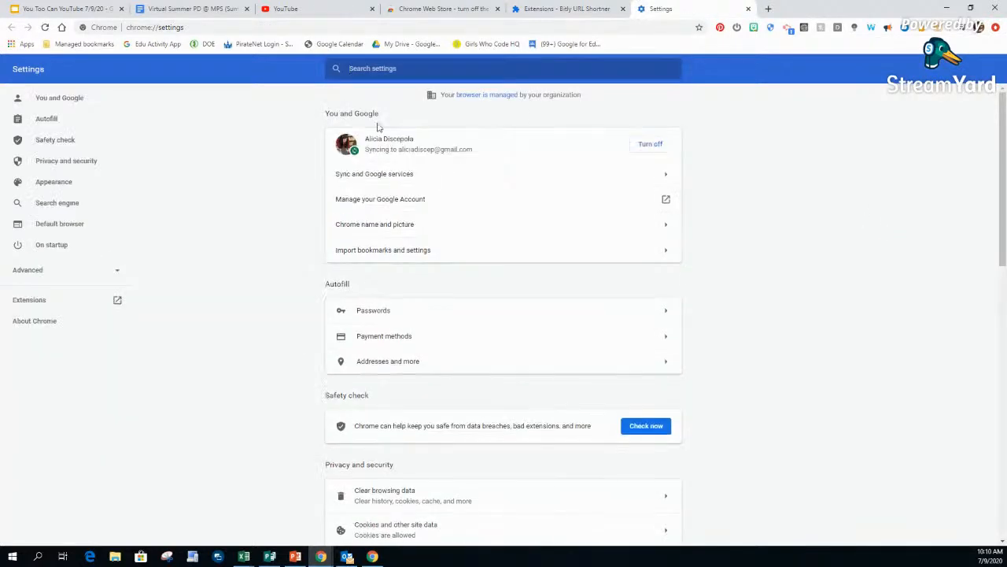
text(extensions)
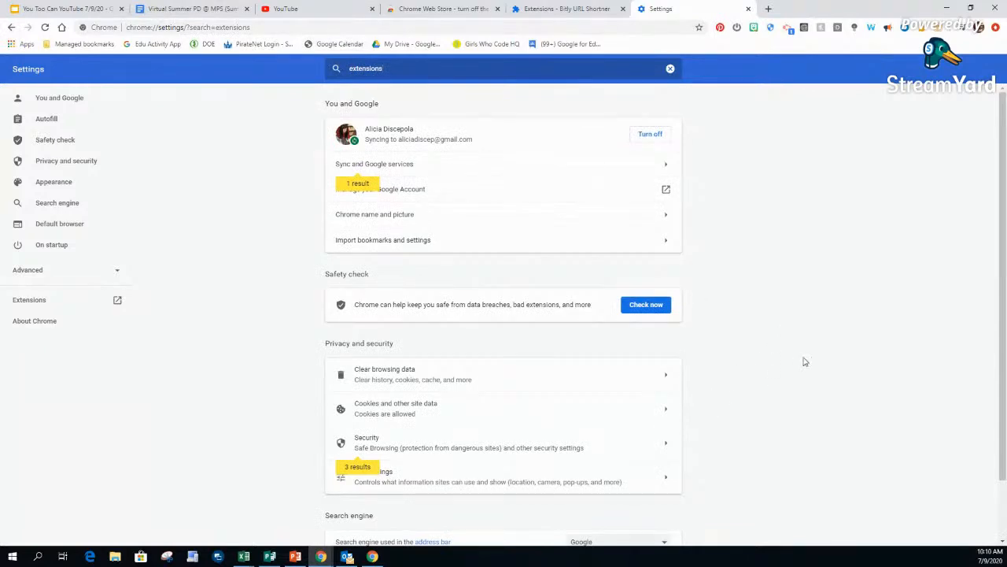
click(470, 170)
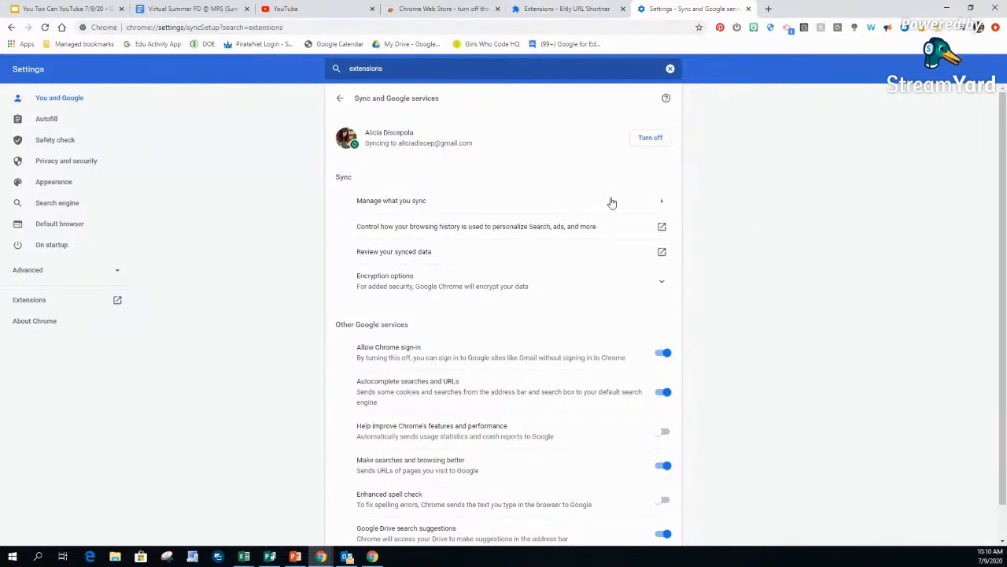
click(747, 9)
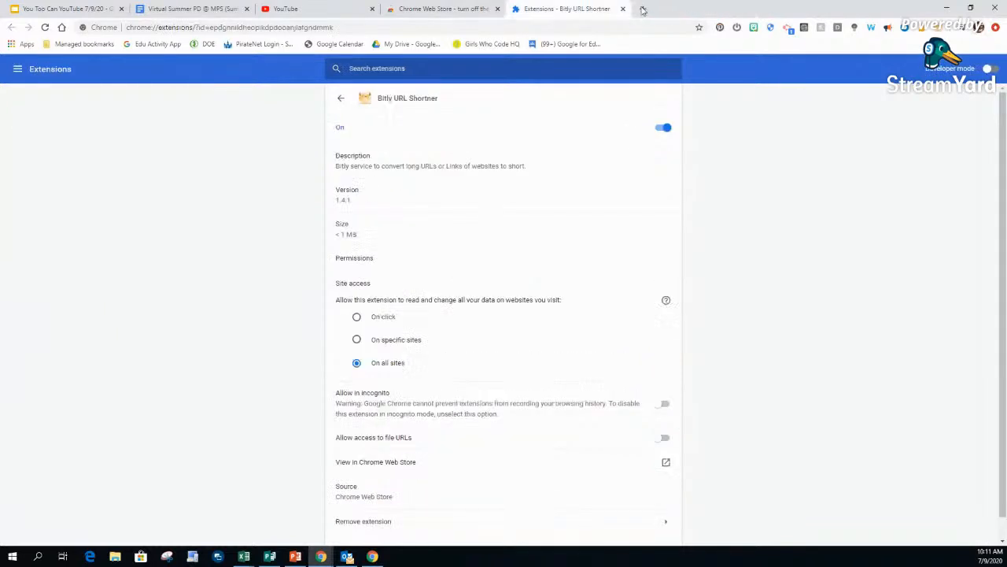
click(622, 8)
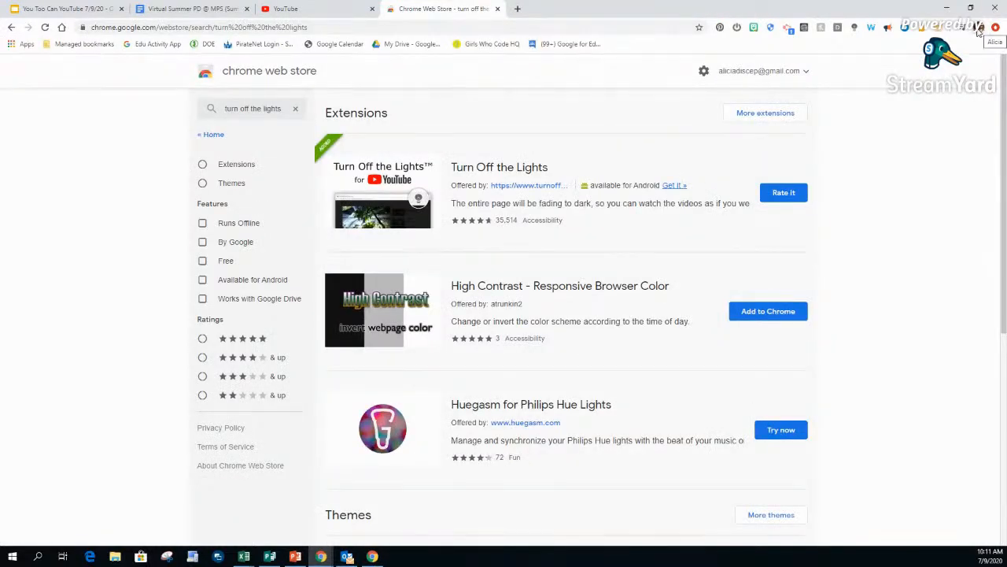
Switch the Chrome Web Store from the personal account to the school organization account.
click(791, 71)
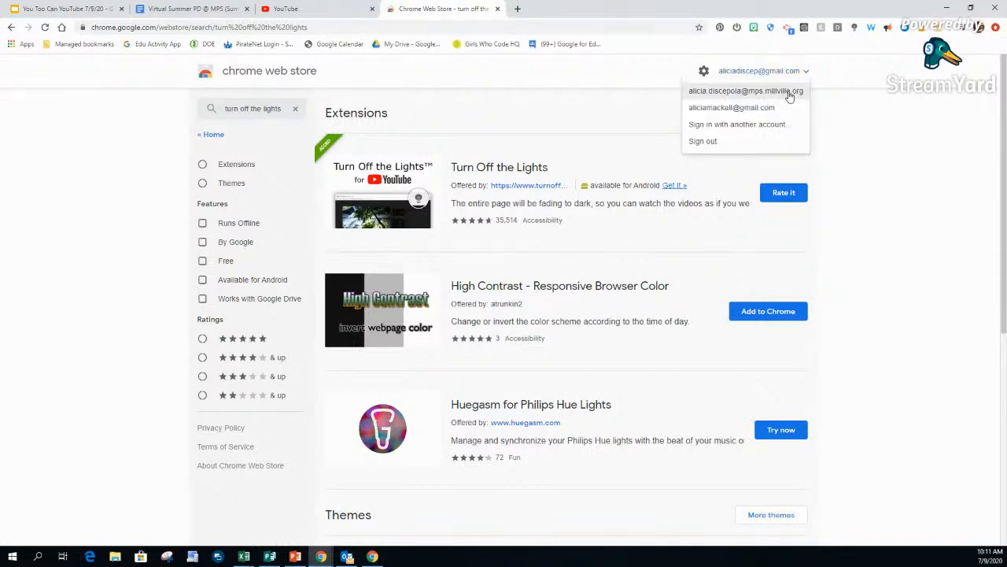
click(790, 96)
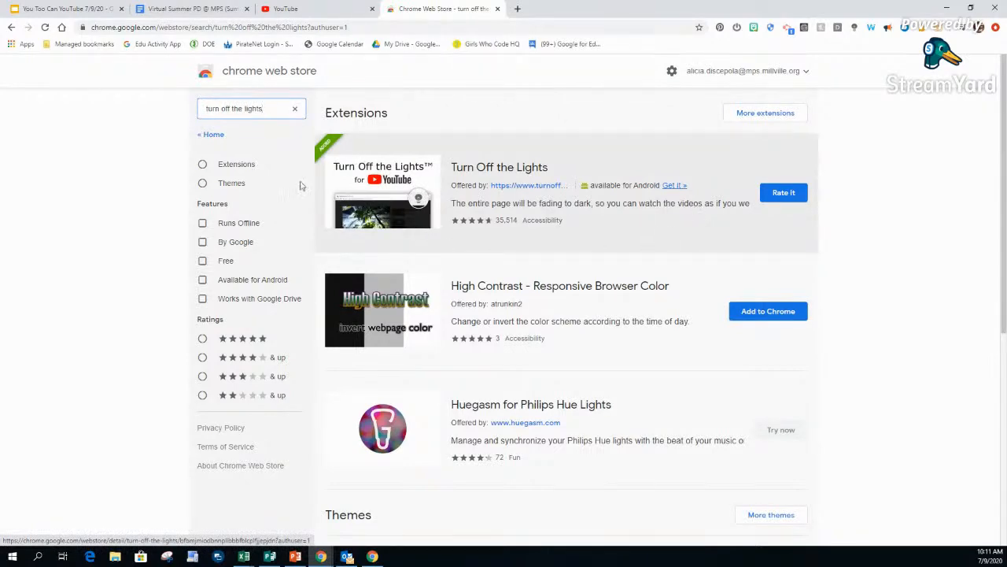
Return to the YouTube home page and search for "long division" videos.
click(311, 8)
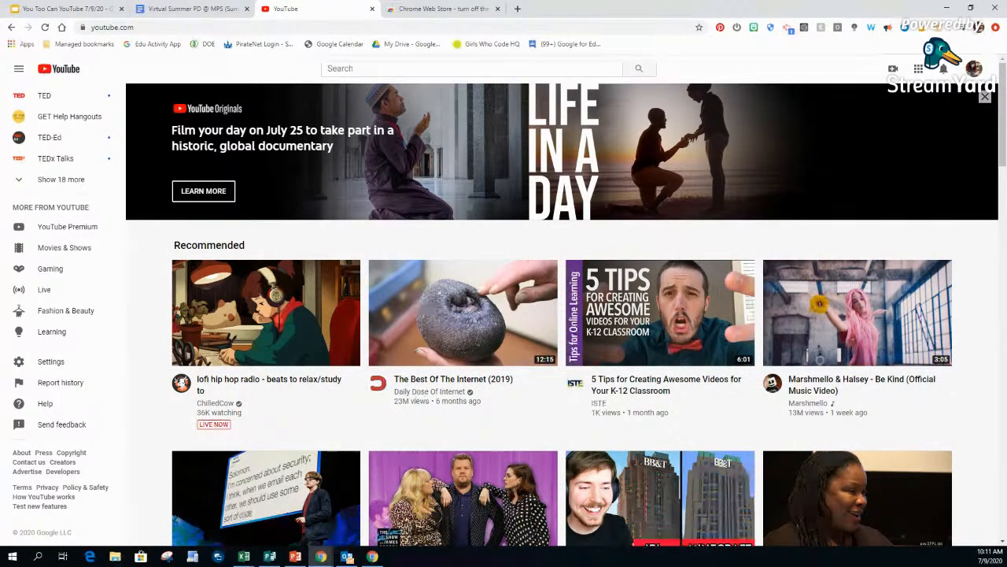
mouse_move(709, 265)
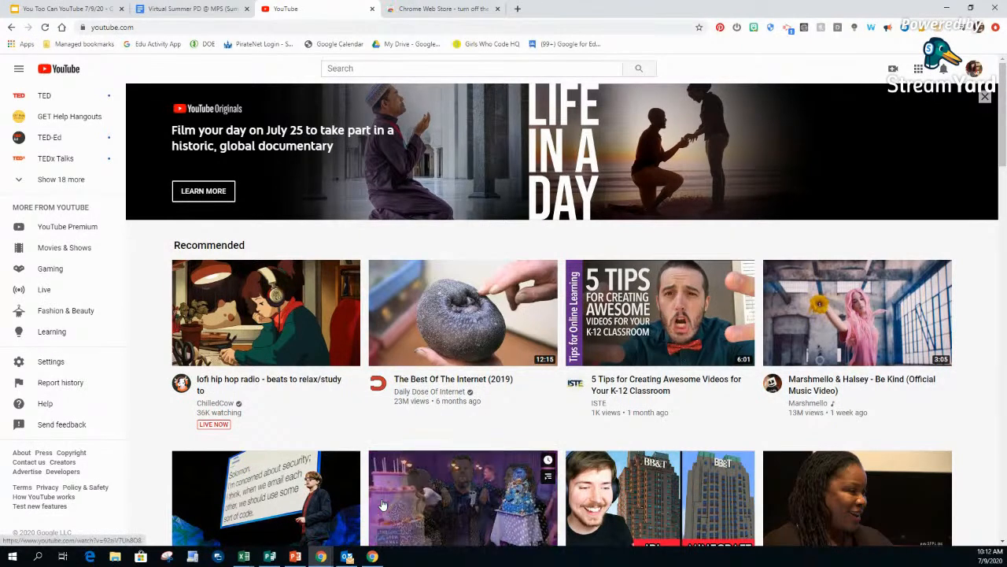
click(349, 71)
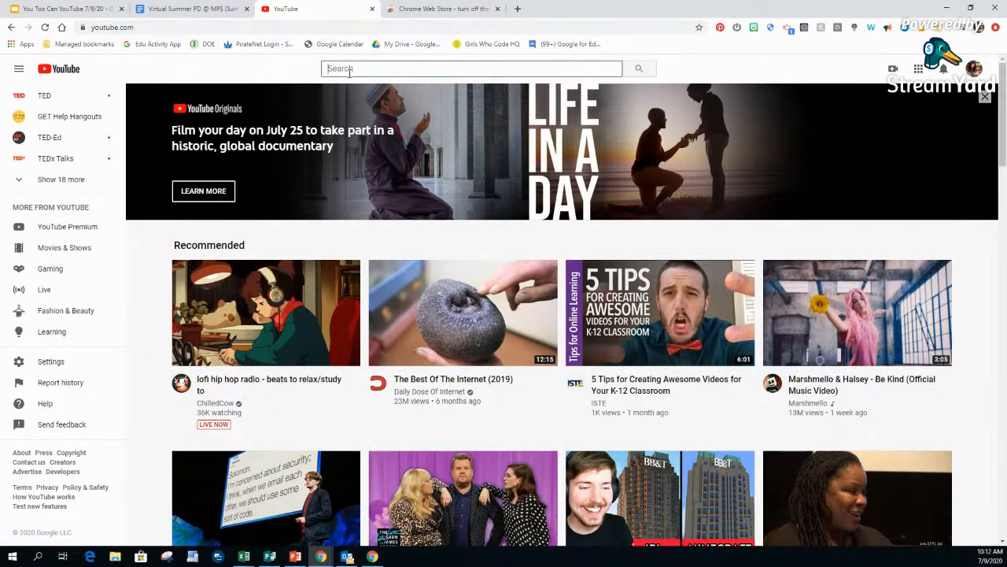
text(long divi)
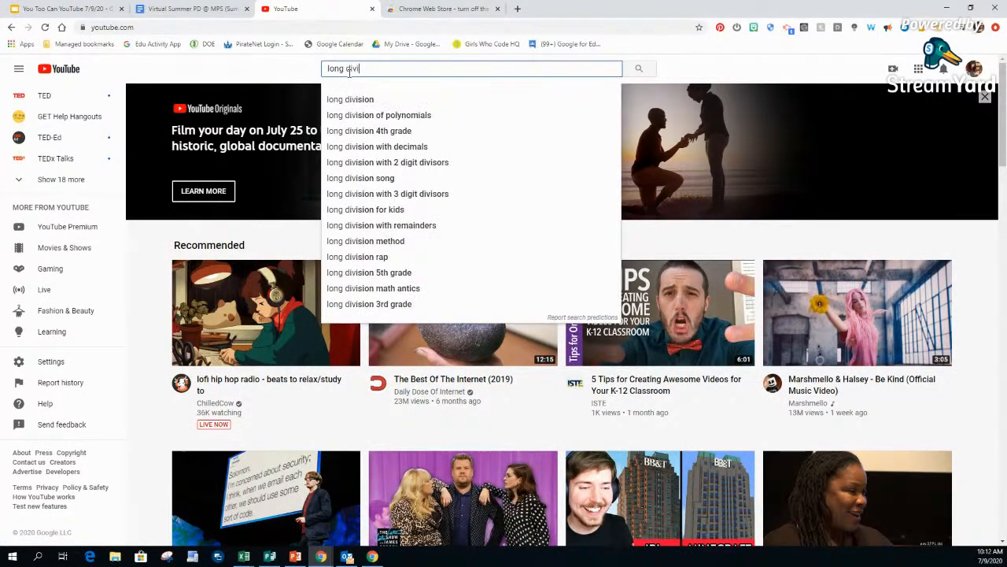
text(sion)
key(Return)
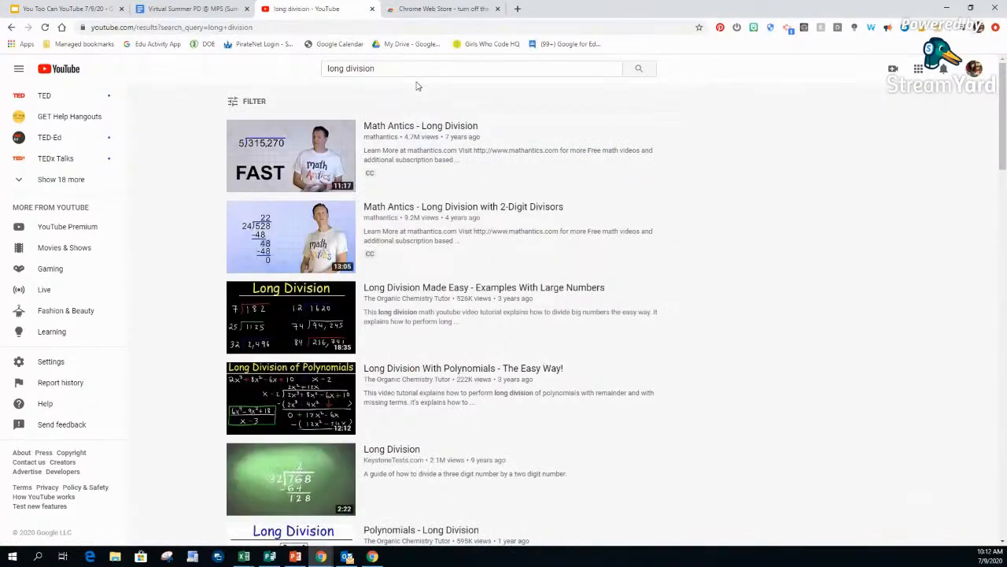
Open the "Math Antics - Long Division" video and check the browser menu, the iboss cloud Enterprise extension menu and the media controls.
click(414, 128)
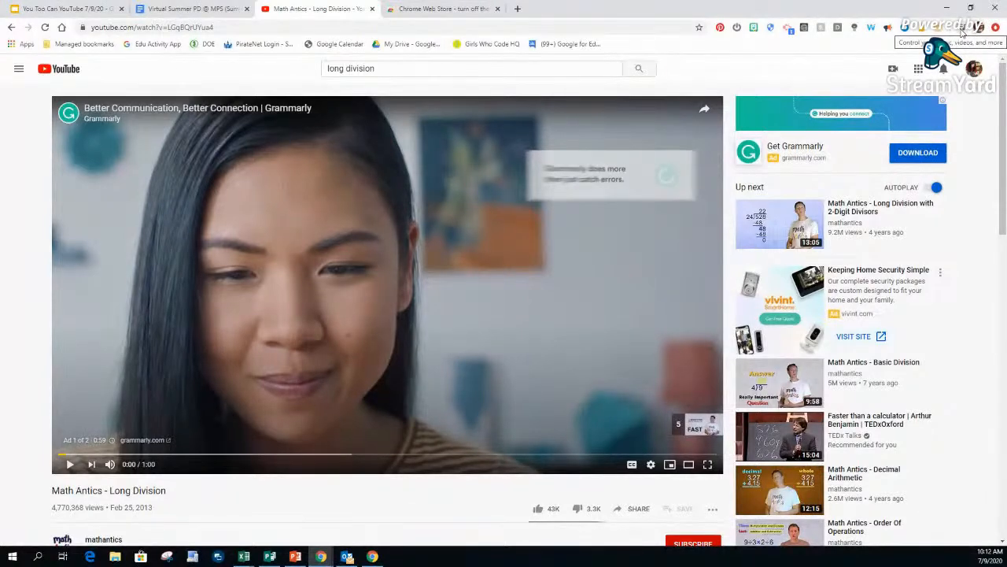
click(997, 28)
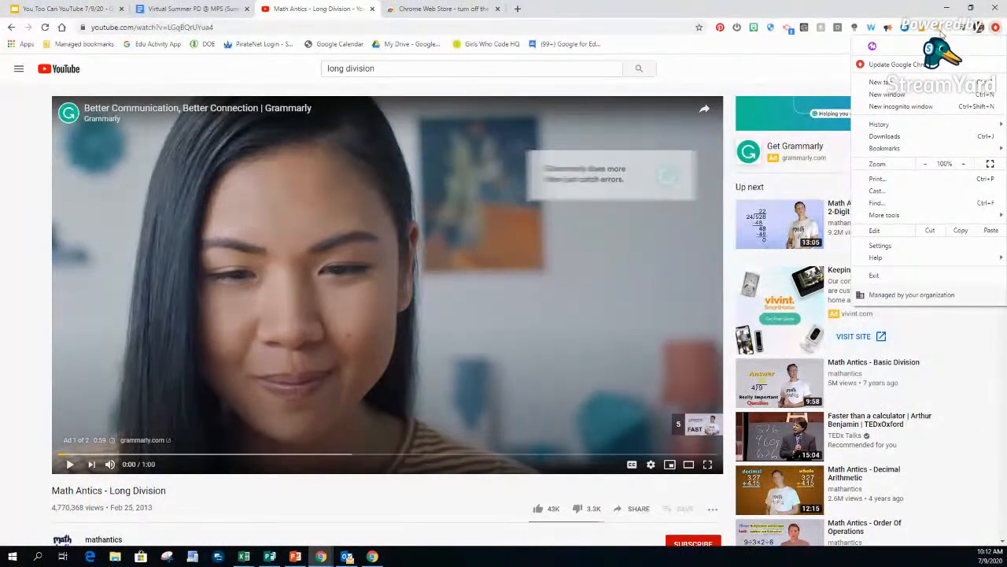
right_click(727, 40)
right_click(730, 39)
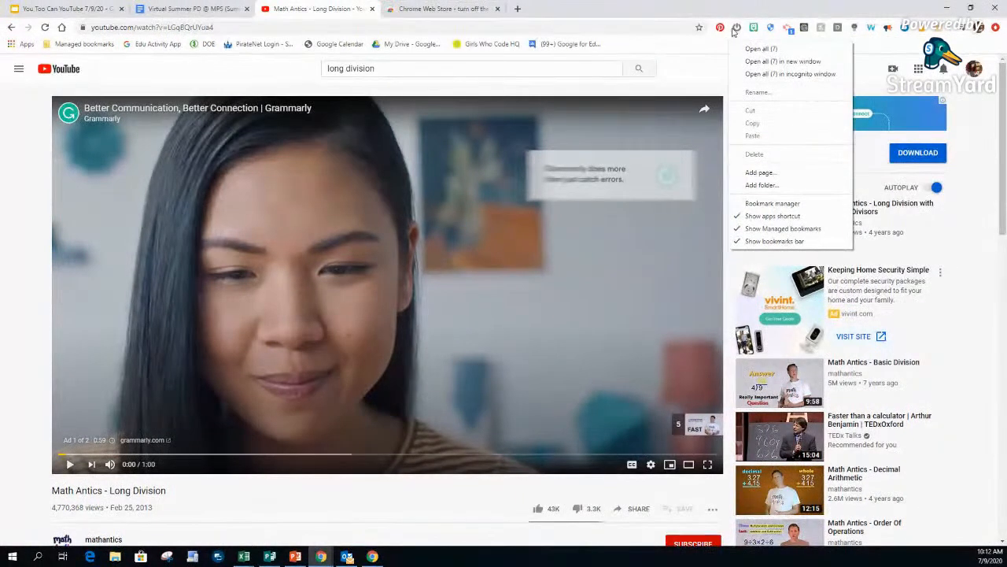
click(735, 29)
right_click(736, 28)
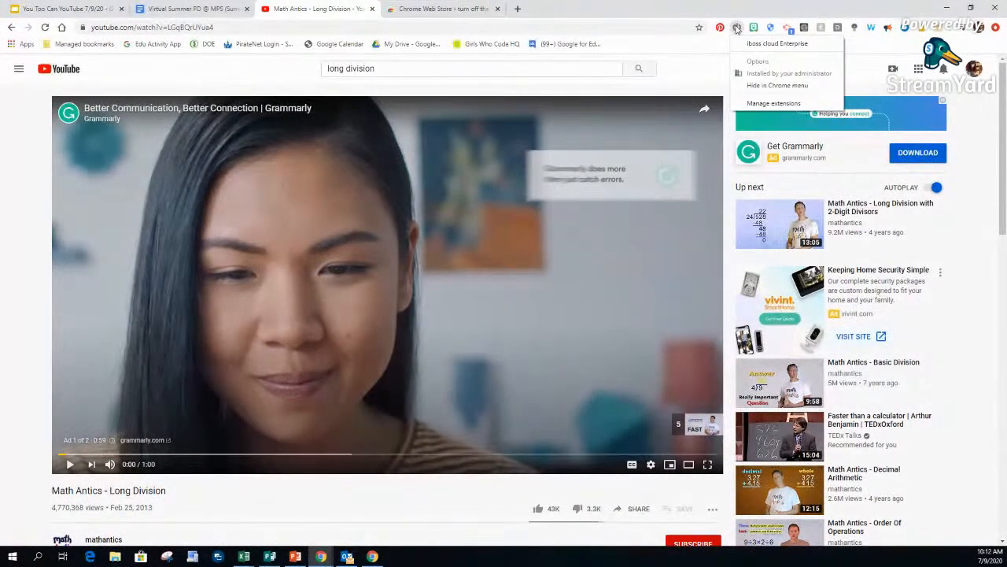
click(937, 4)
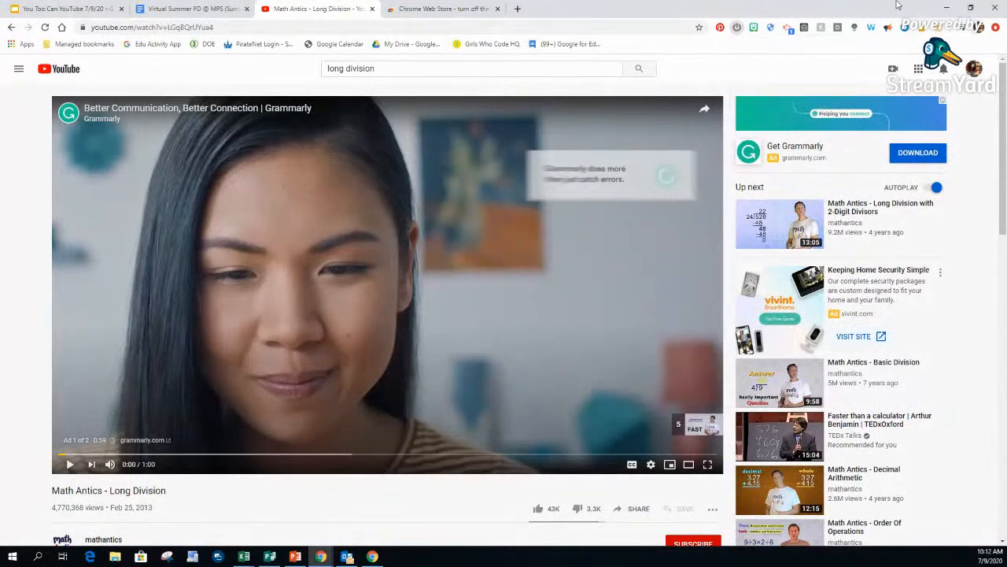
click(961, 29)
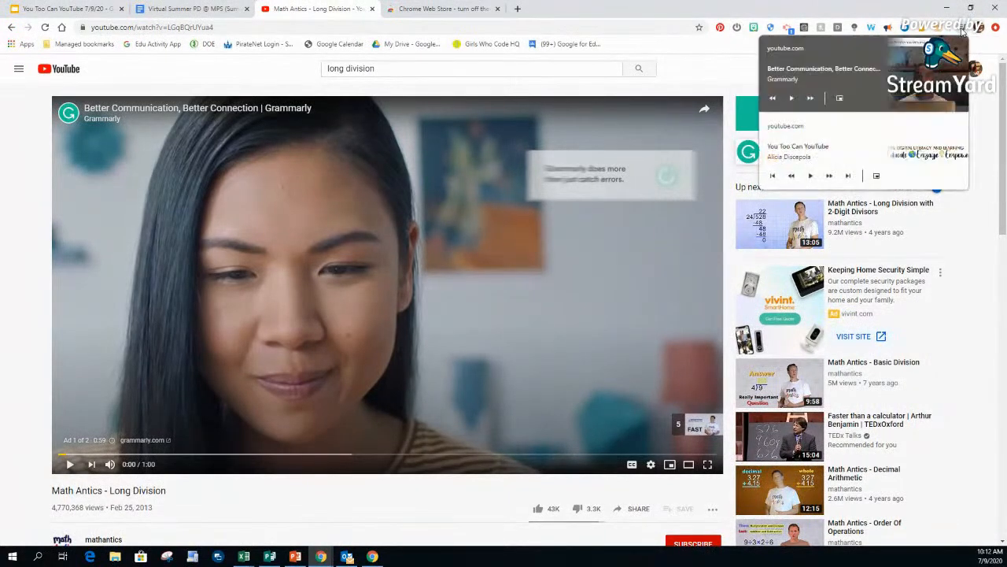
click(894, 5)
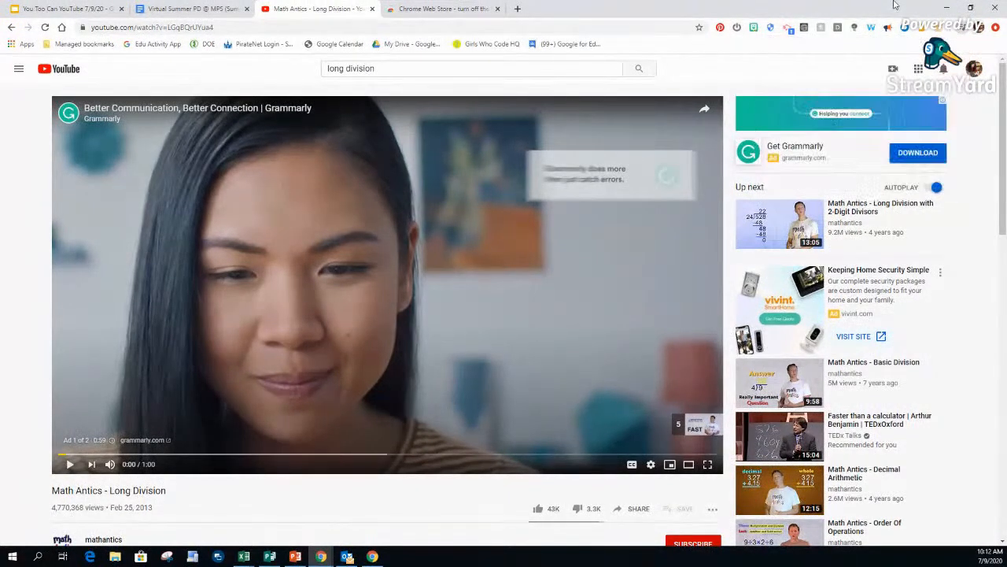
Open the sync settings of the browser profile and search the settings for "extensions".
click(981, 29)
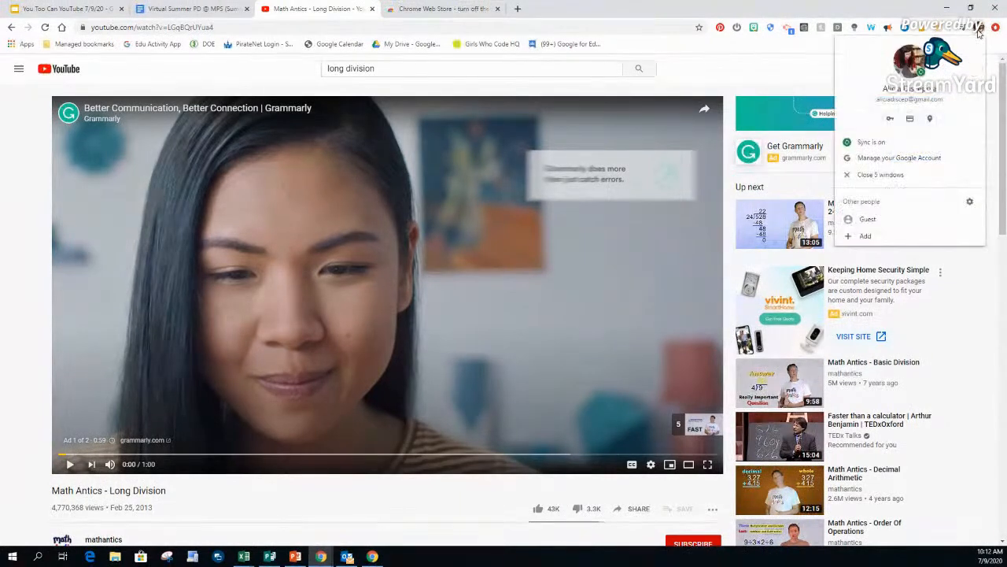
click(915, 149)
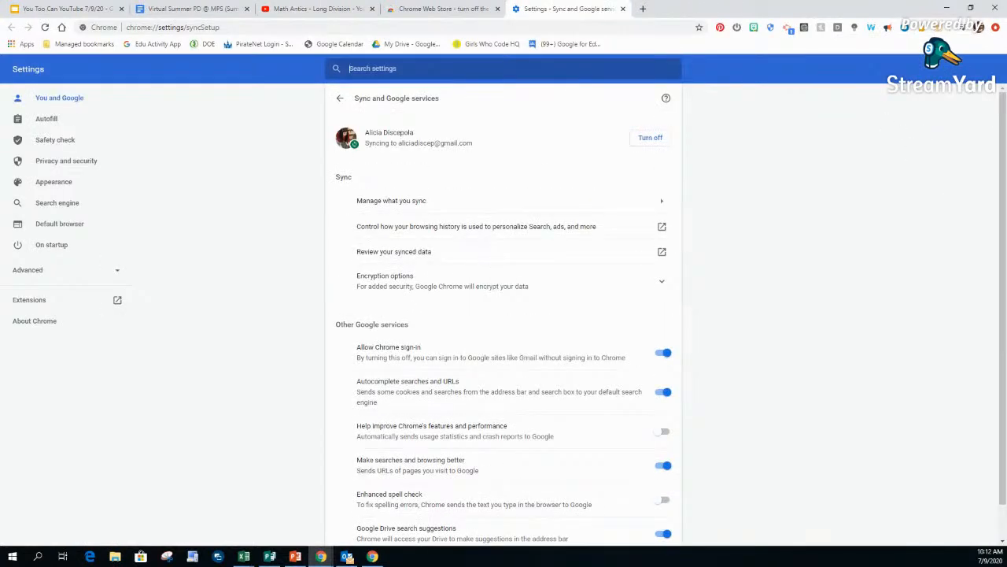
text(extensions)
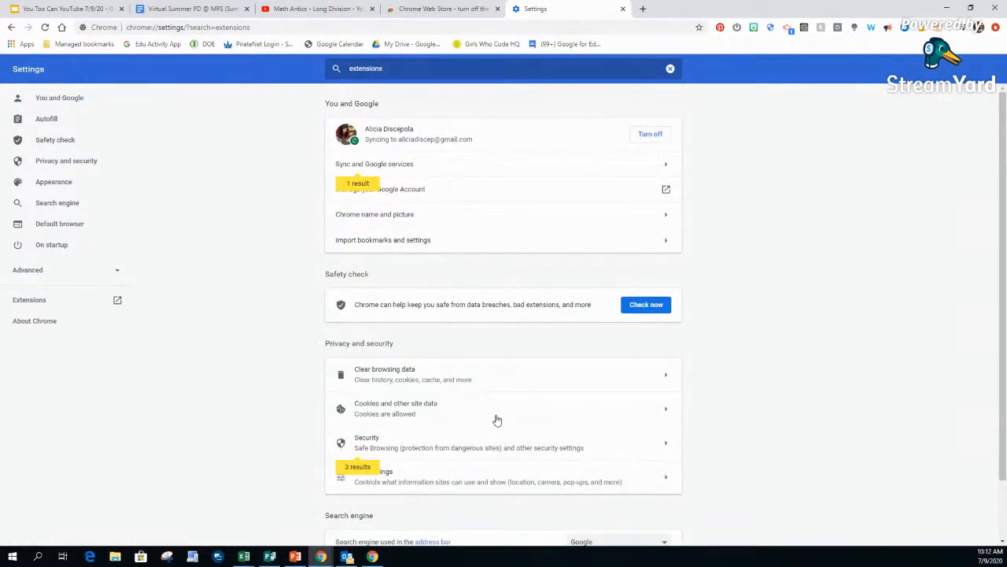
scroll(496, 420, down, 1)
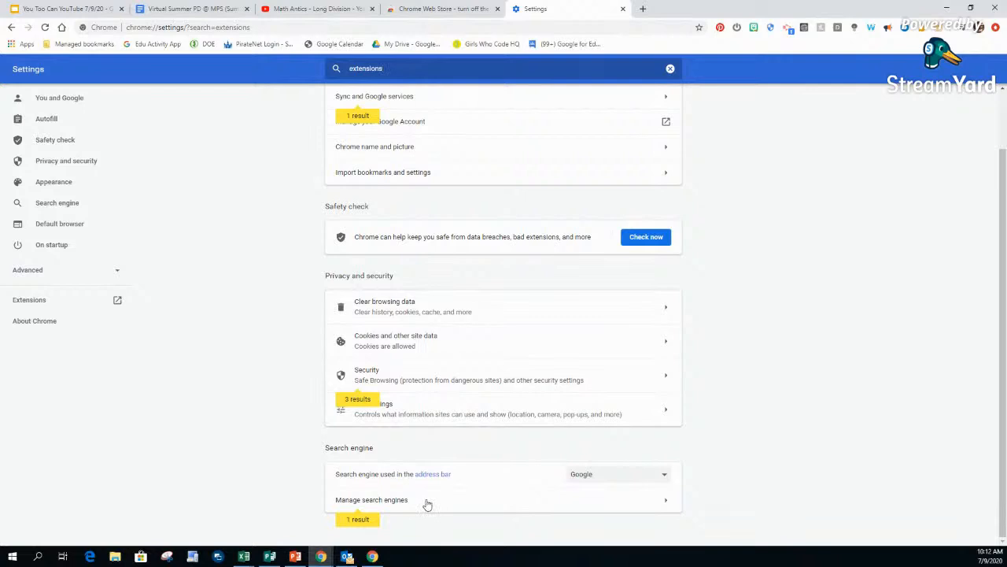
scroll(427, 504, up, 1)
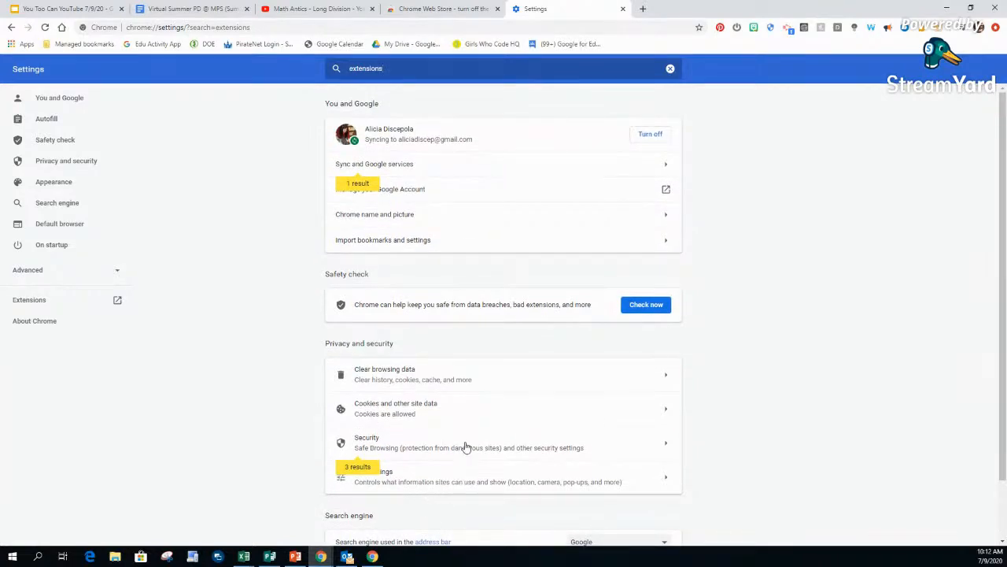
click(980, 30)
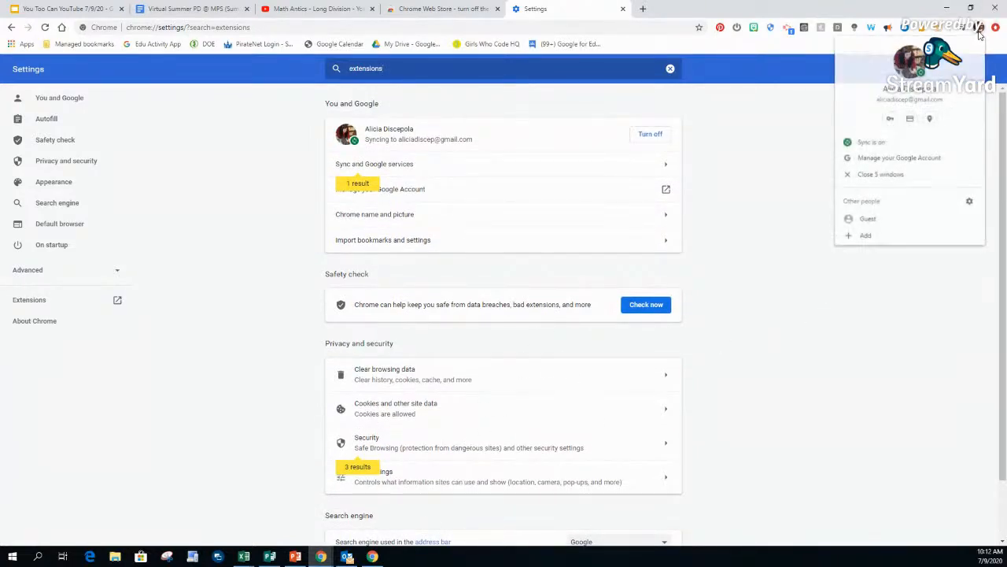
click(798, 146)
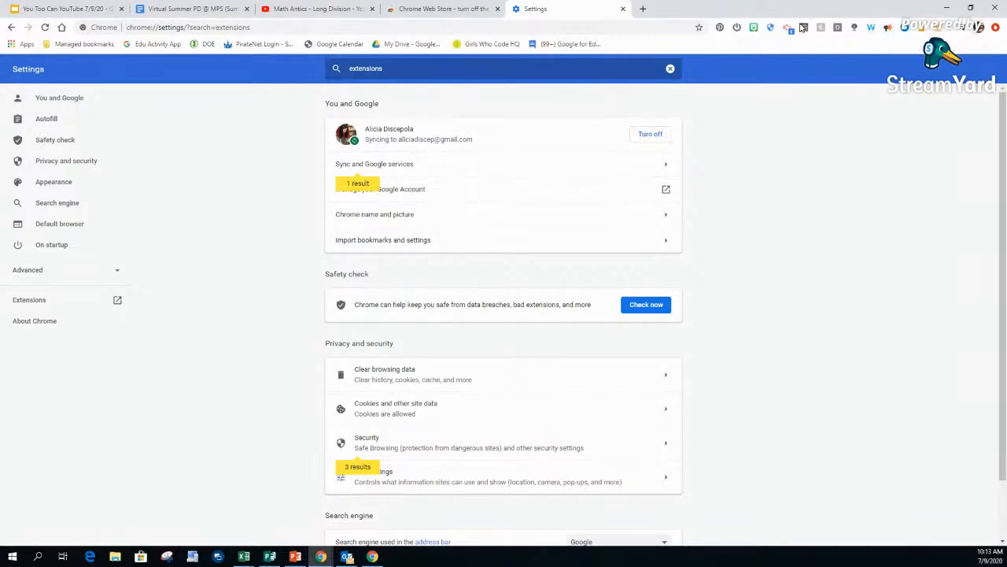
Return to the Math Antics long division video, play it past the ads and pause it at its start.
click(422, 8)
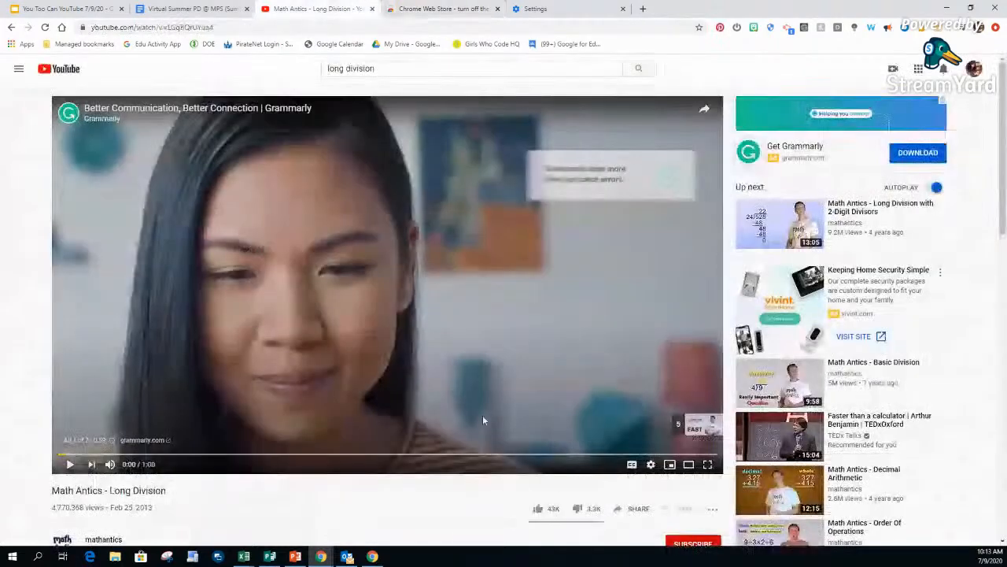
click(315, 8)
click(69, 464)
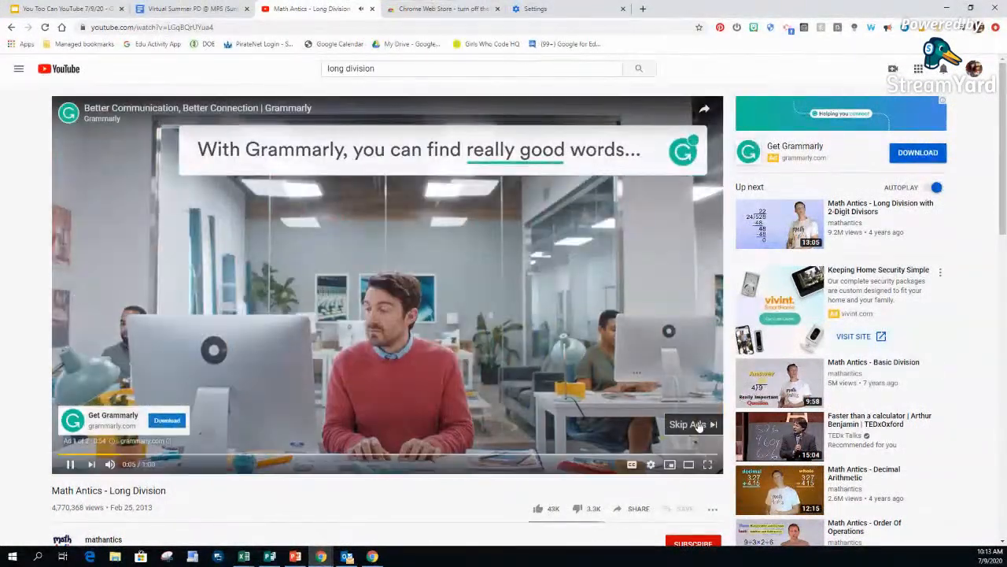
click(692, 424)
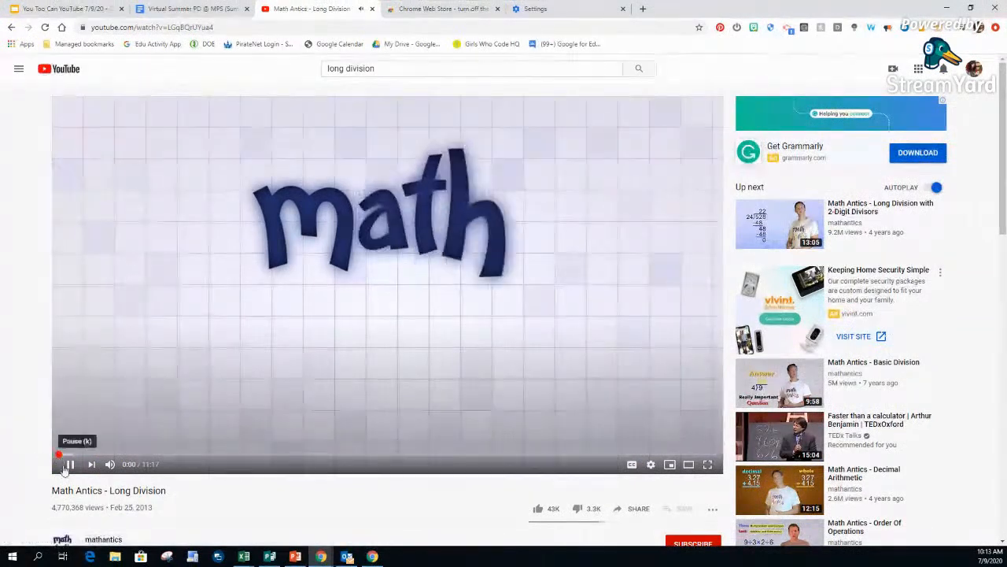
click(69, 463)
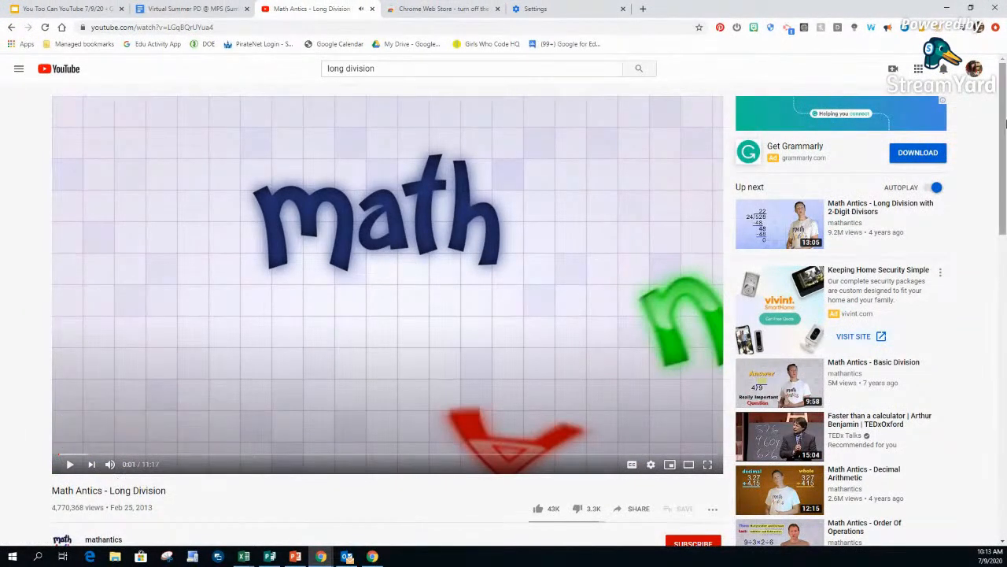
click(997, 31)
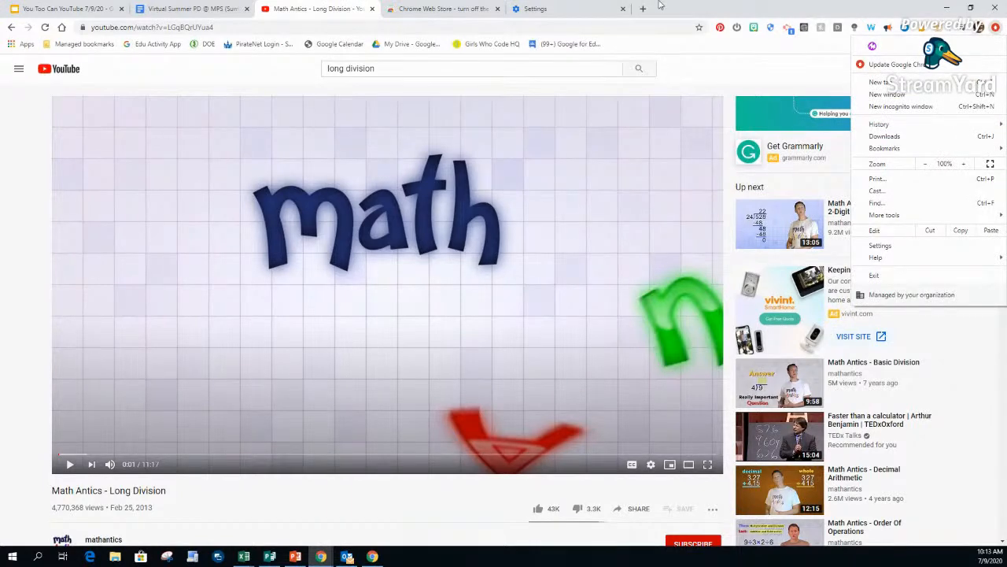
click(687, 5)
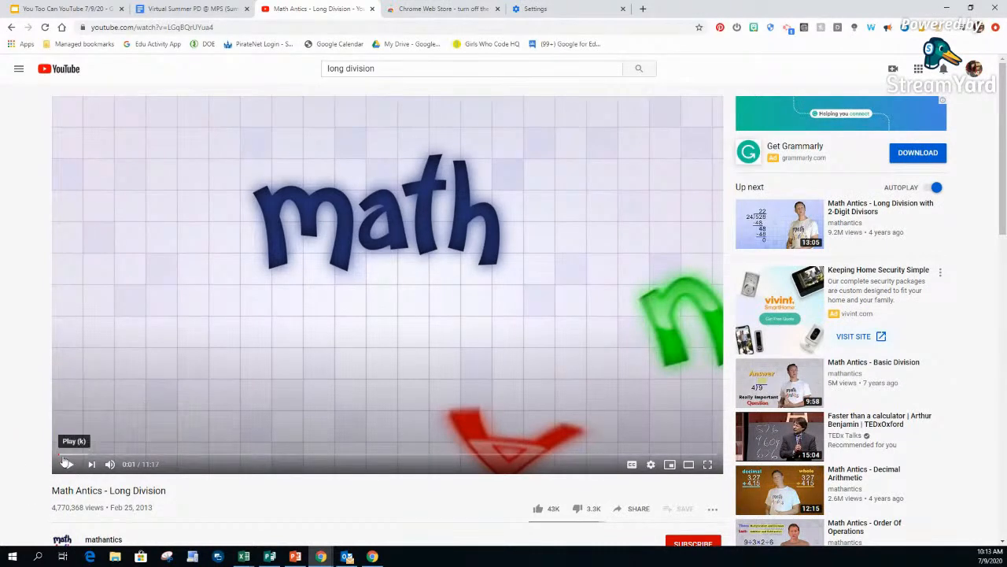
Move the paused long division video to 4:22 and copy its URL at the current time.
drag(63, 454, 209, 455)
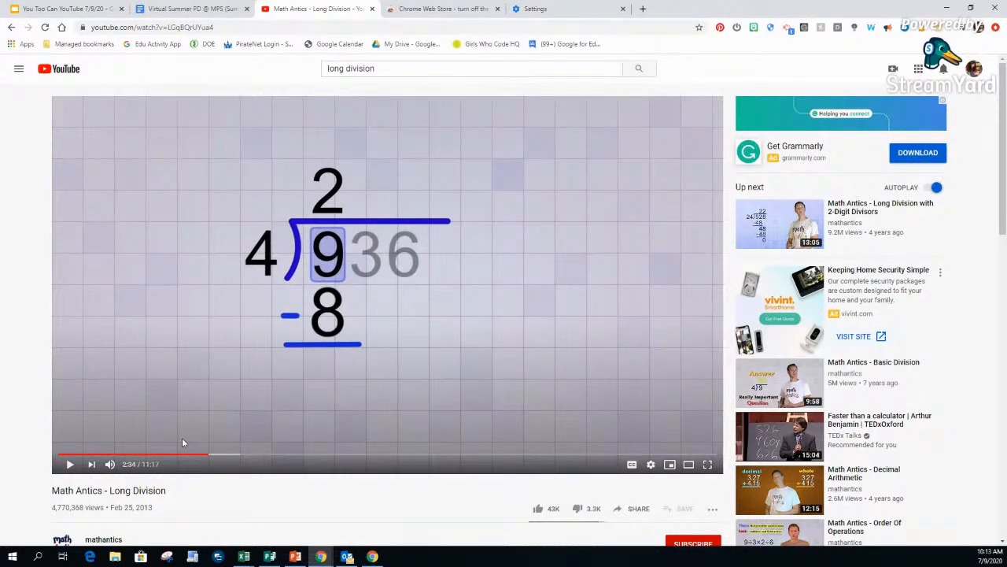
drag(106, 457, 207, 457)
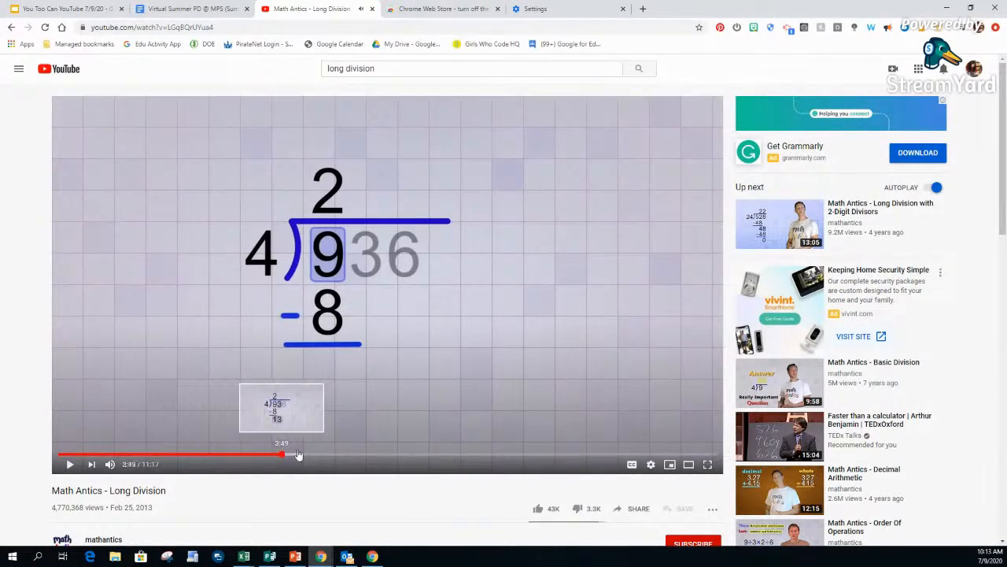
drag(245, 456, 313, 454)
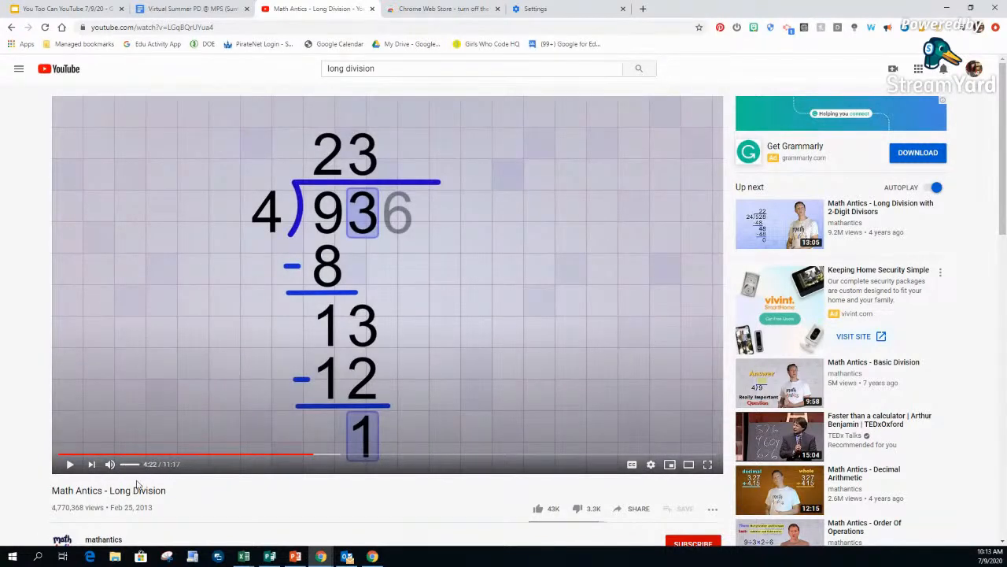
right_click(221, 369)
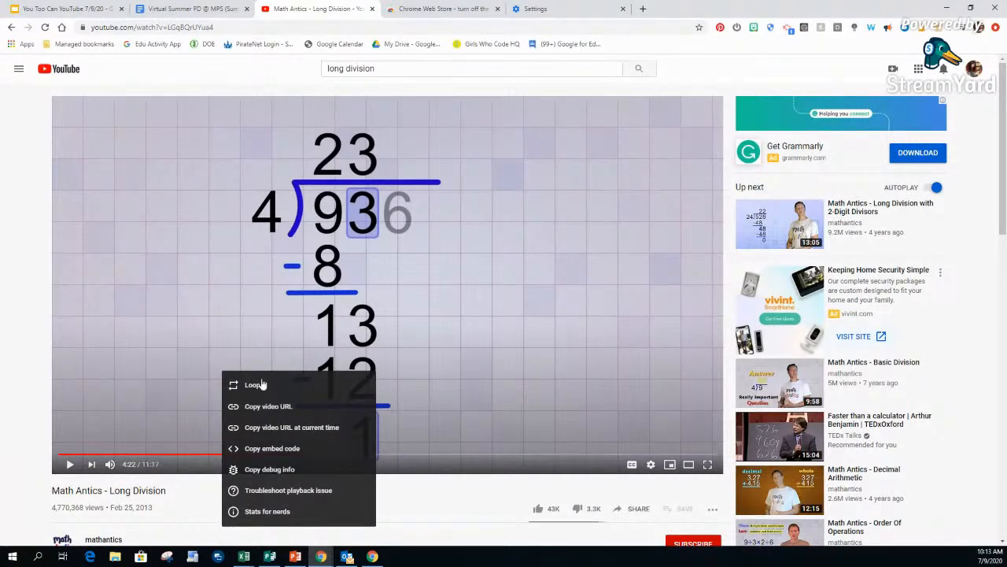
click(274, 434)
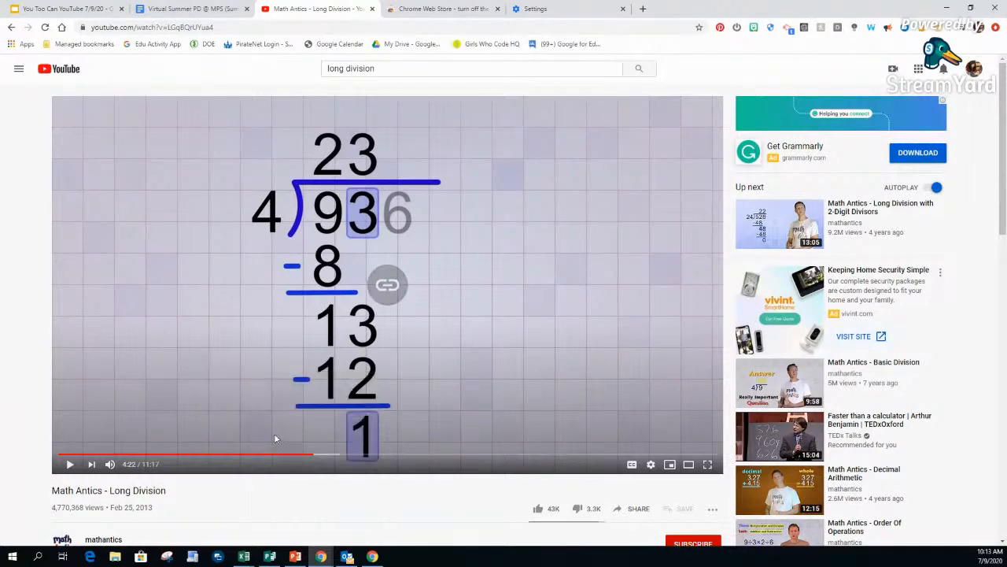
Open the copied timestamped video link in a new browser tab and pause the playback.
click(643, 8)
key(ctrl+v)
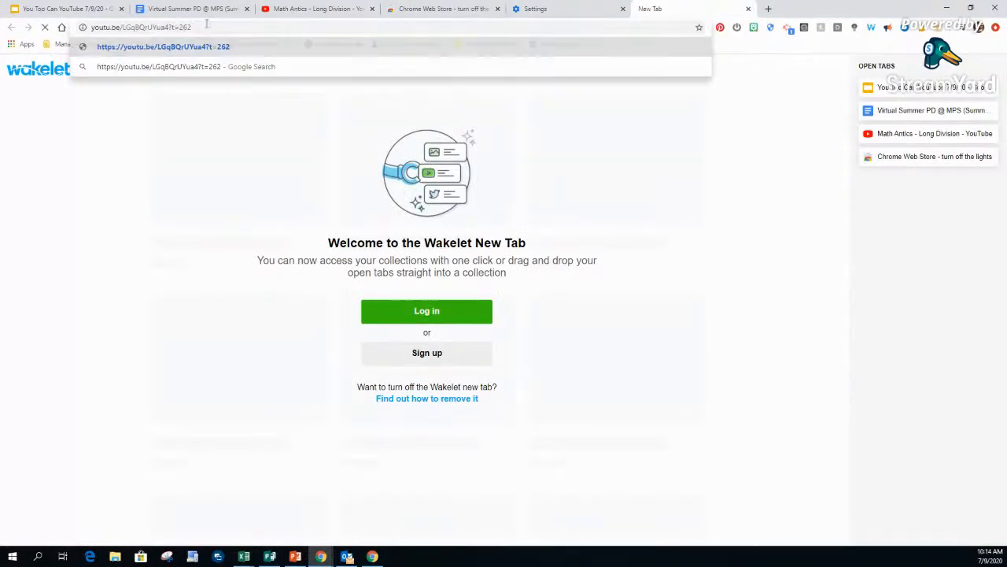
key(Return)
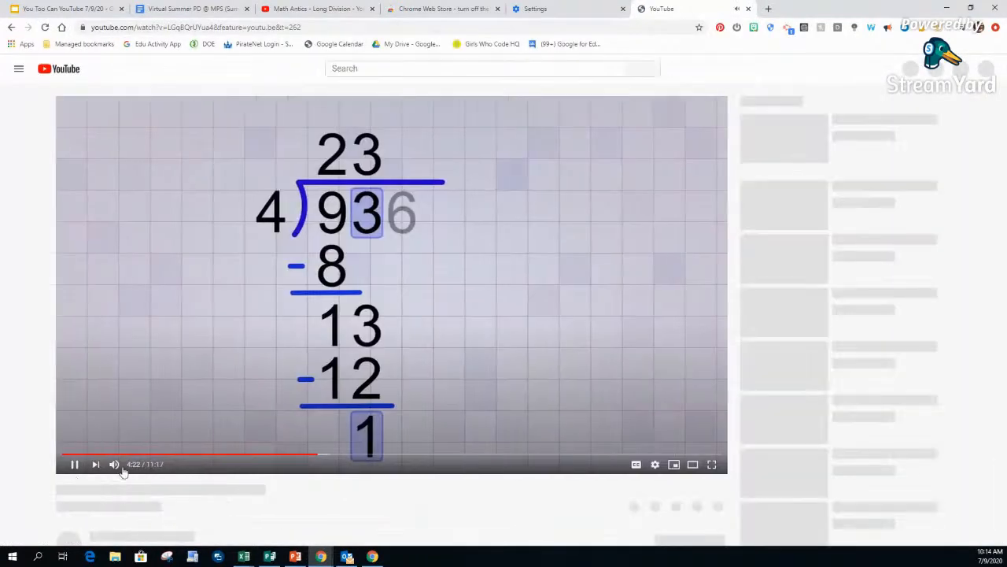
click(70, 464)
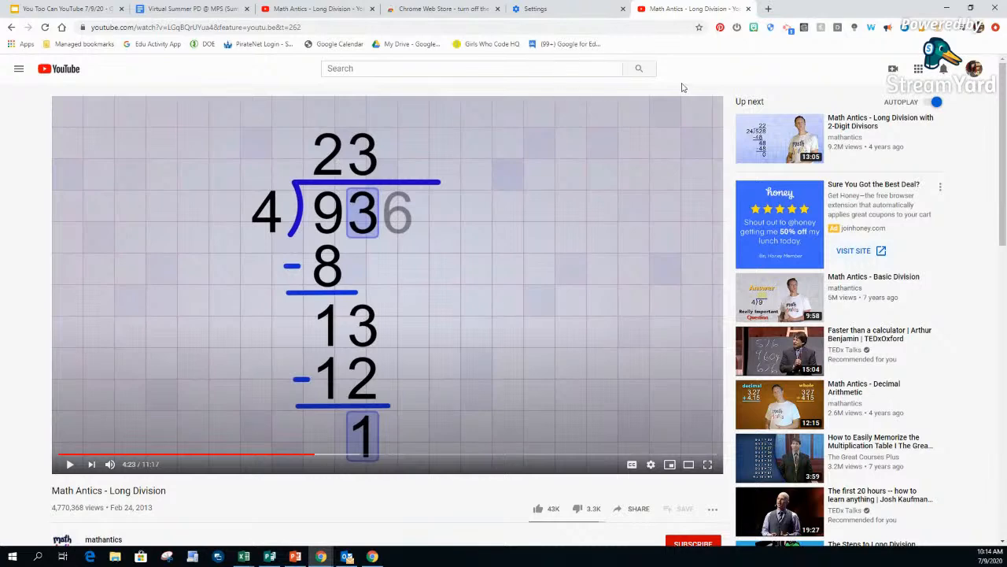
Look over the playlists on the mathantics channel and return to the YouTube home page.
click(19, 71)
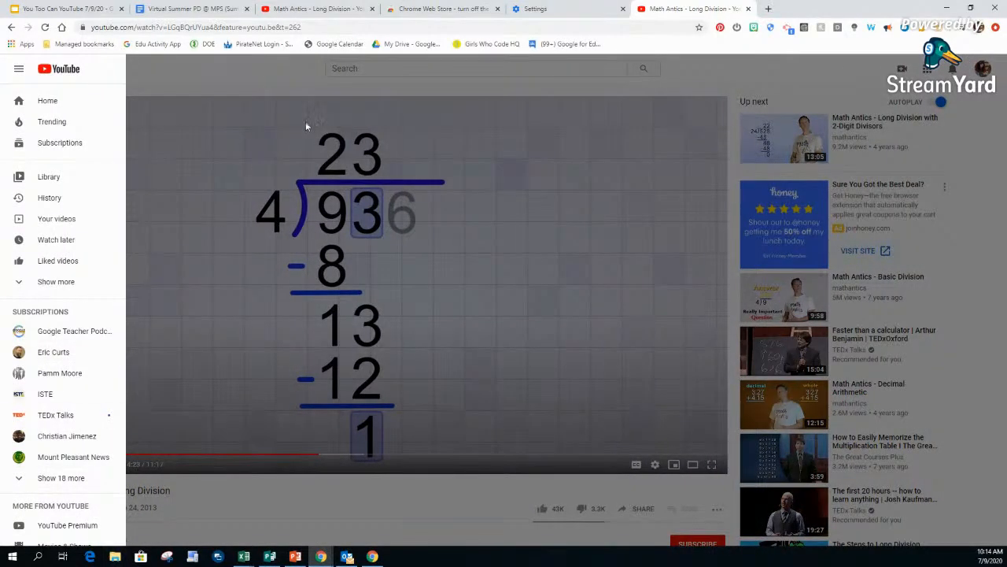
click(266, 66)
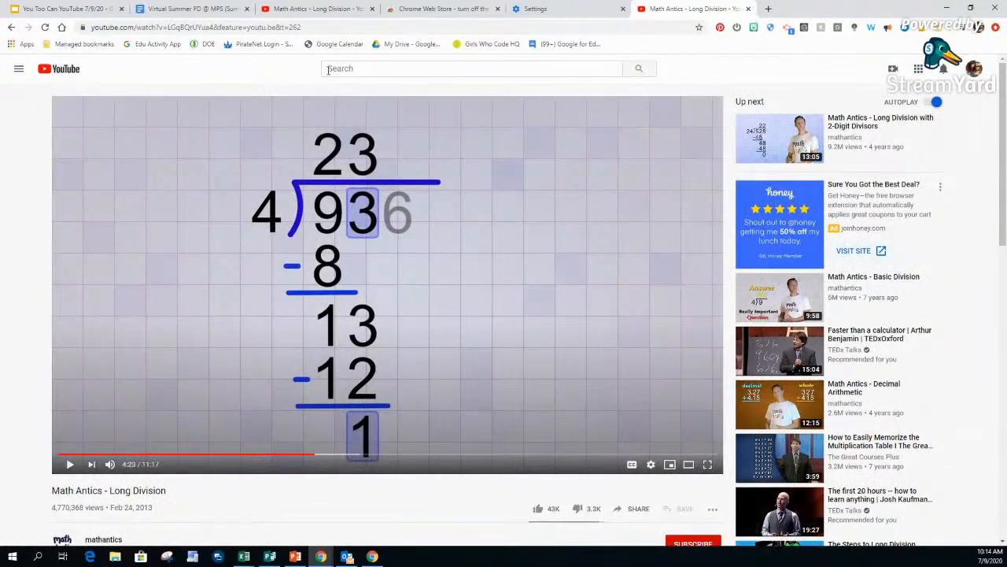
click(351, 68)
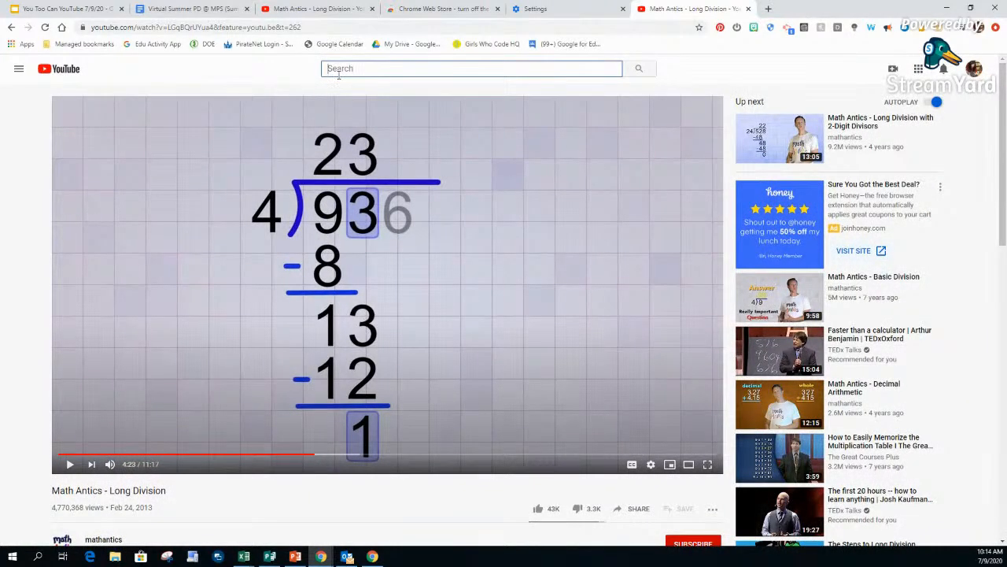
scroll(145, 427, down, 2)
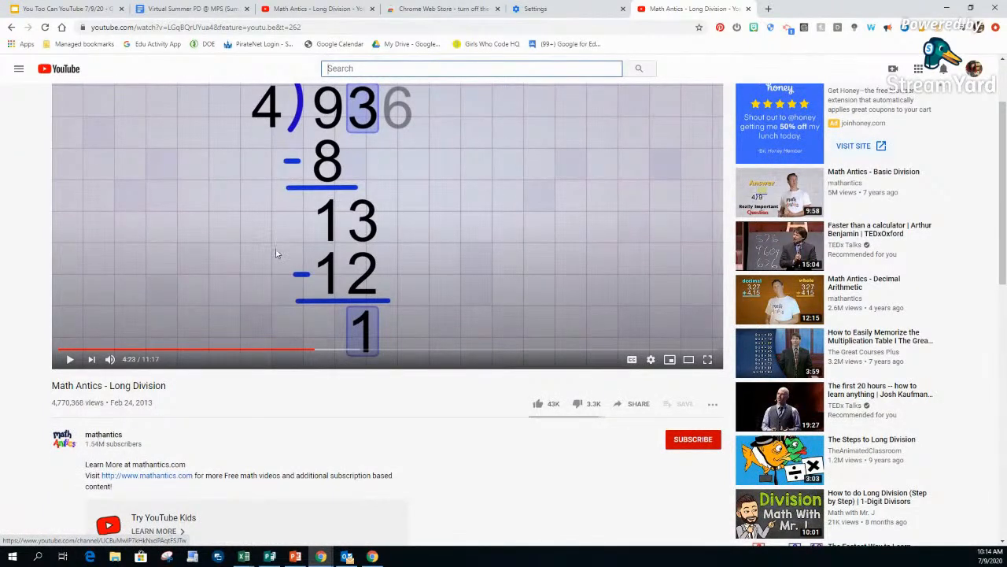
click(93, 438)
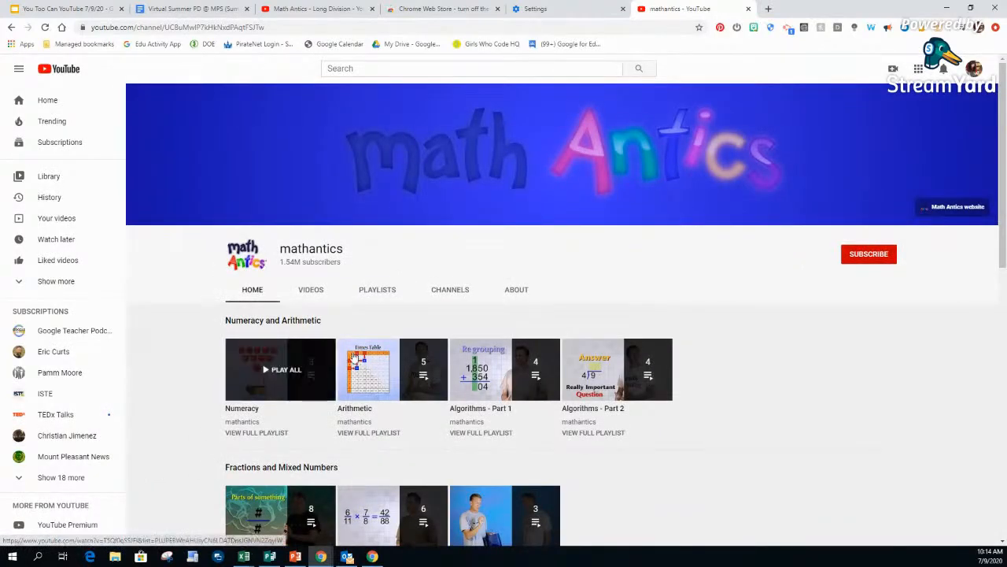
scroll(414, 380, down, 2)
scroll(411, 382, up, 2)
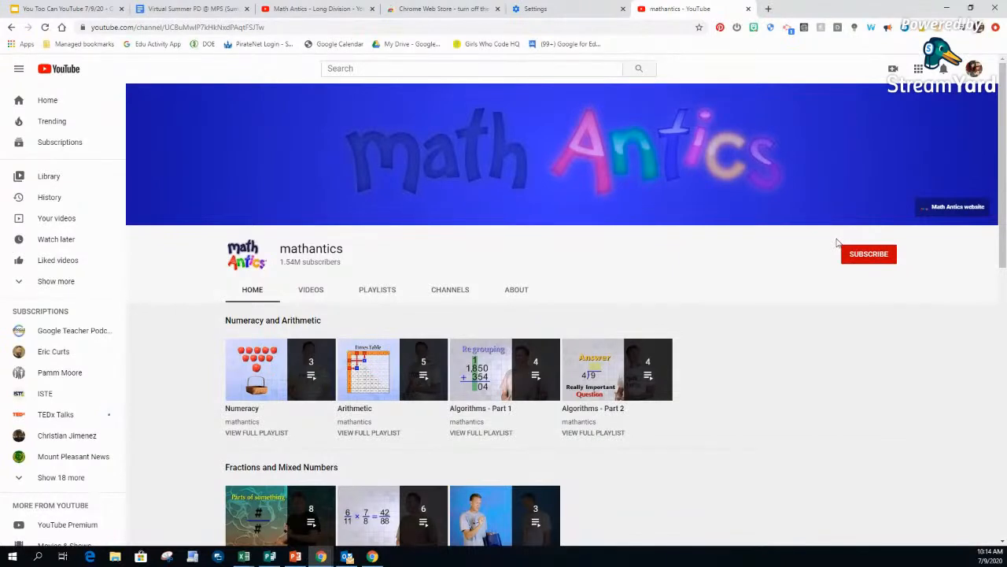
click(70, 110)
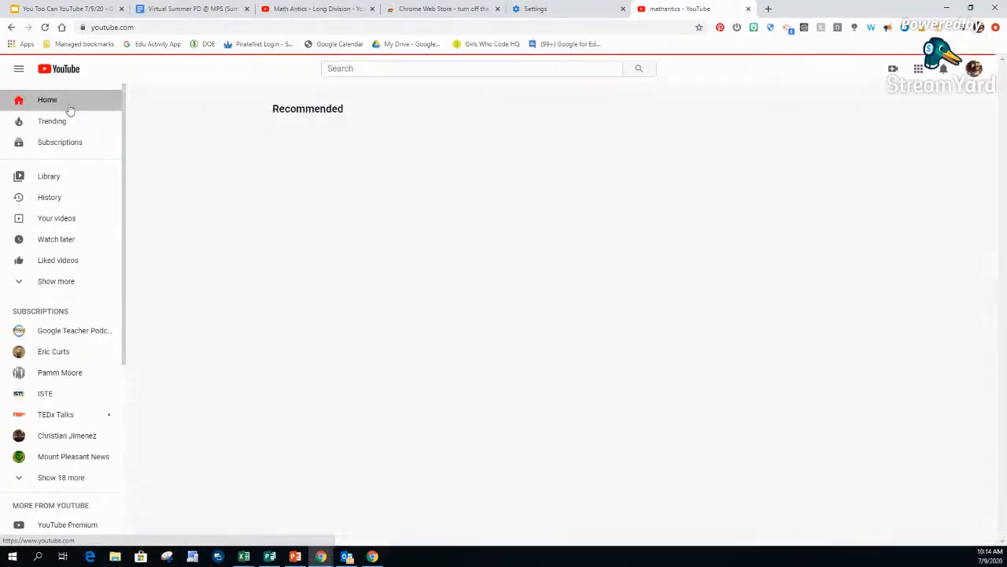
Check the options for the recommended TED talk "Inside the mind of a master procrastinator", open the video and pause its ad.
mouse_move(252, 224)
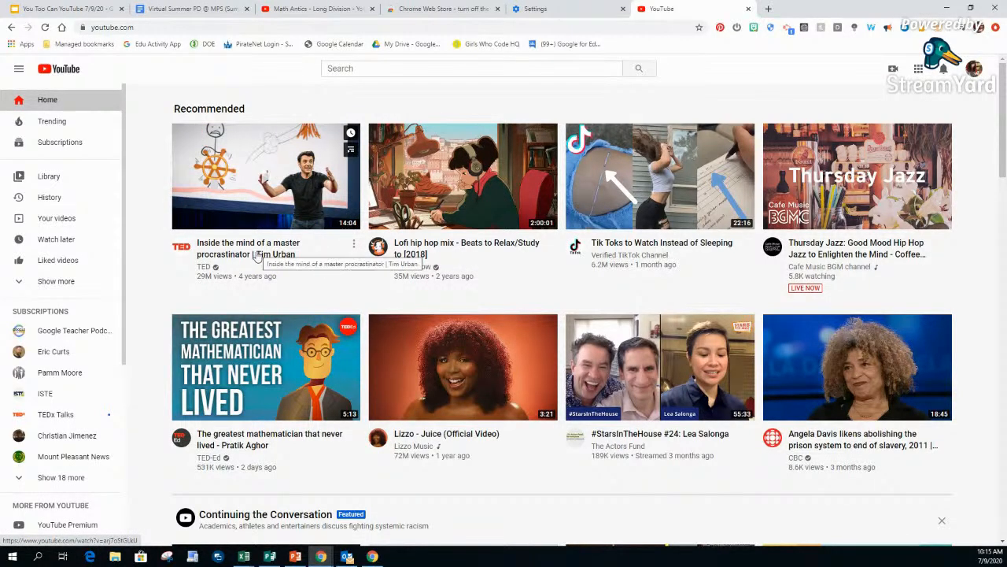
click(354, 247)
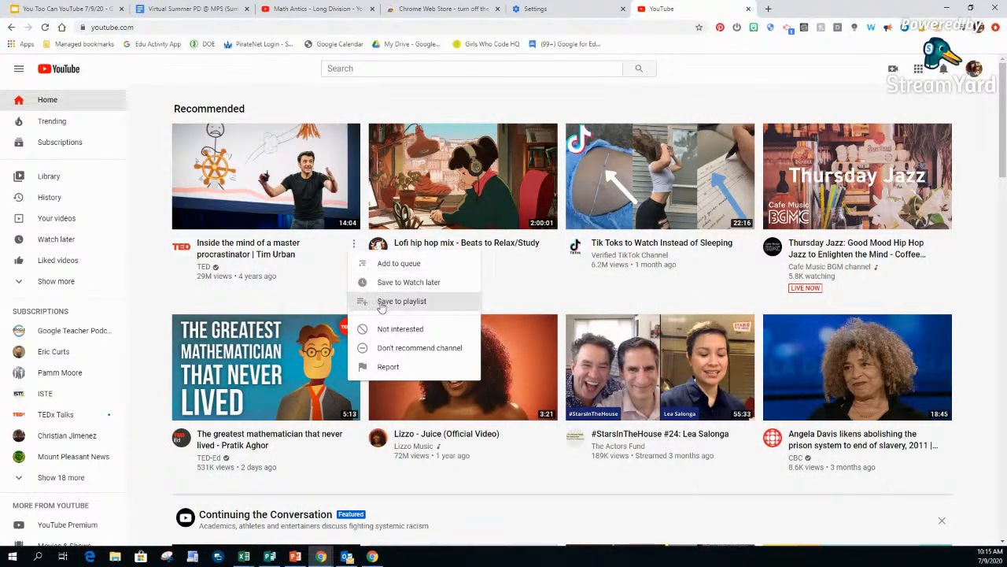
click(285, 253)
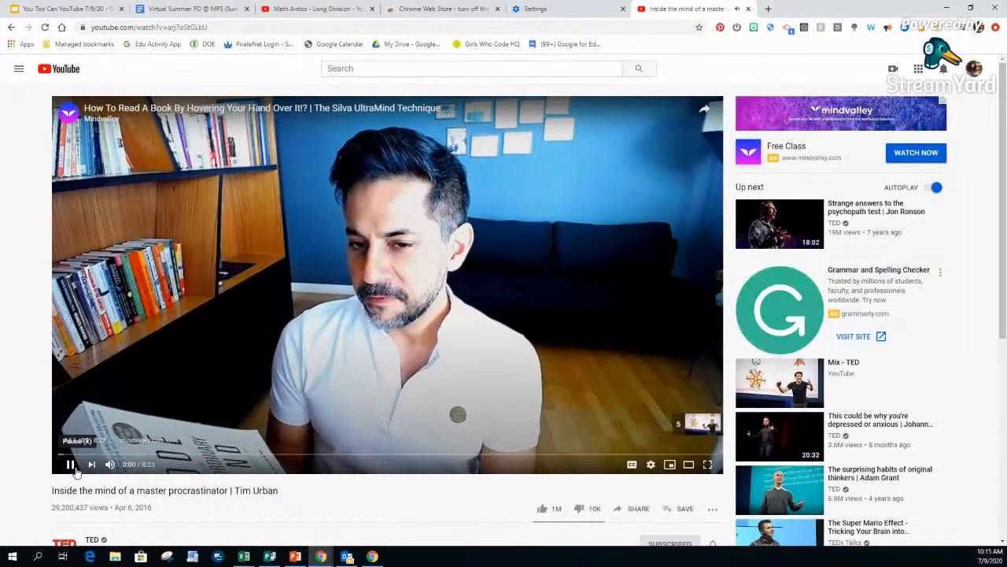
click(70, 464)
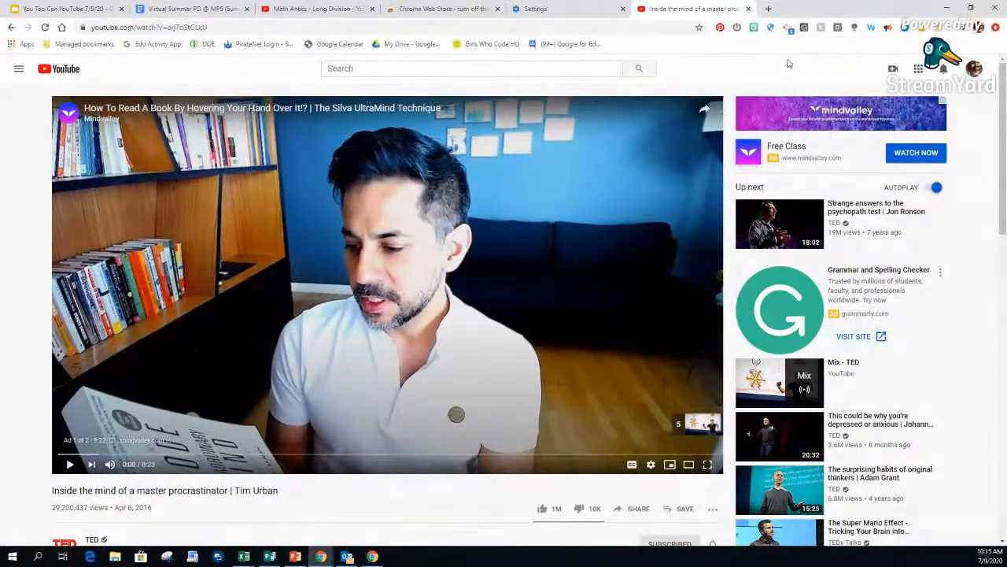
Open the browser's extensions page and enable the Adblock for Youtube extension.
right_click(874, 41)
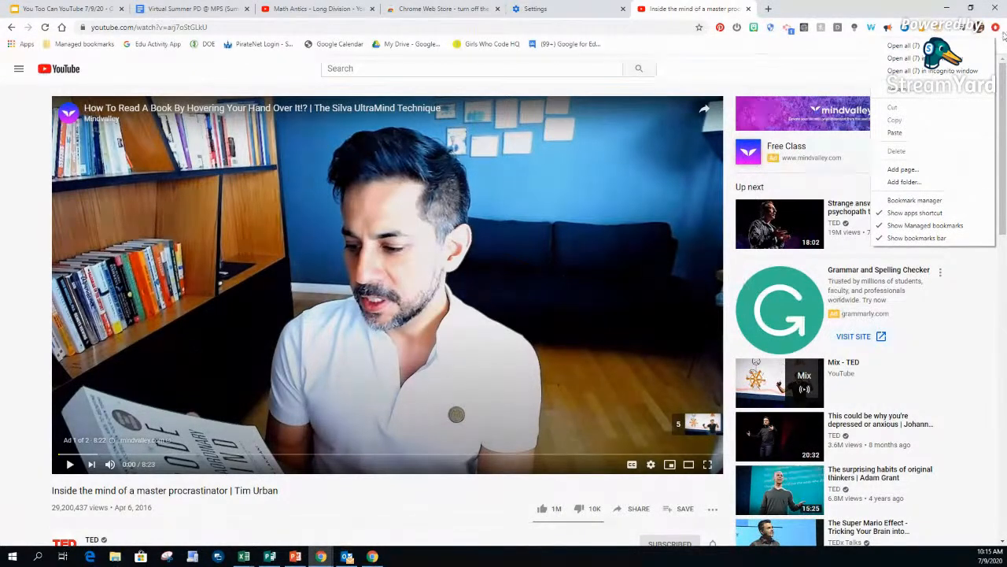
click(1005, 35)
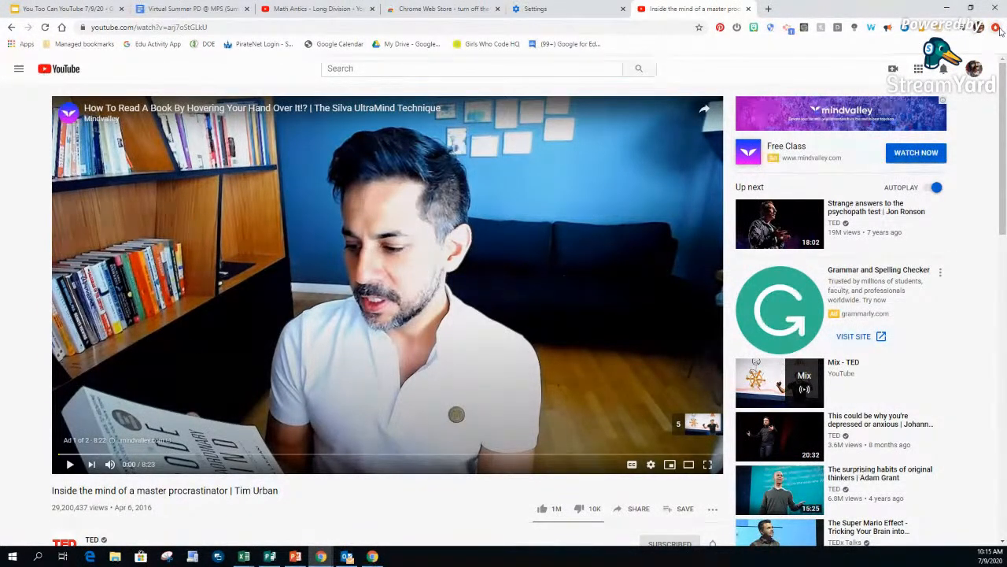
click(999, 30)
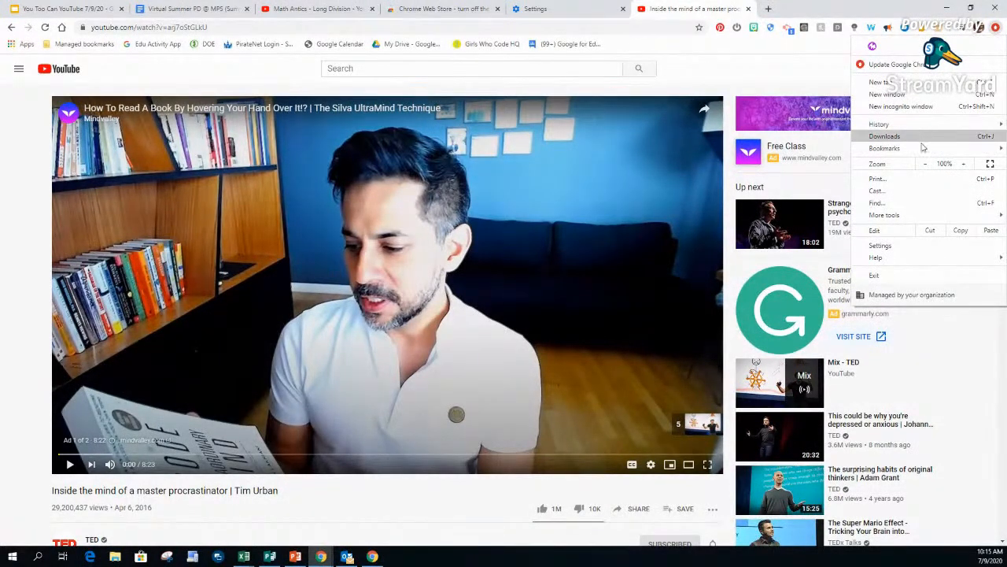
mouse_move(922, 151)
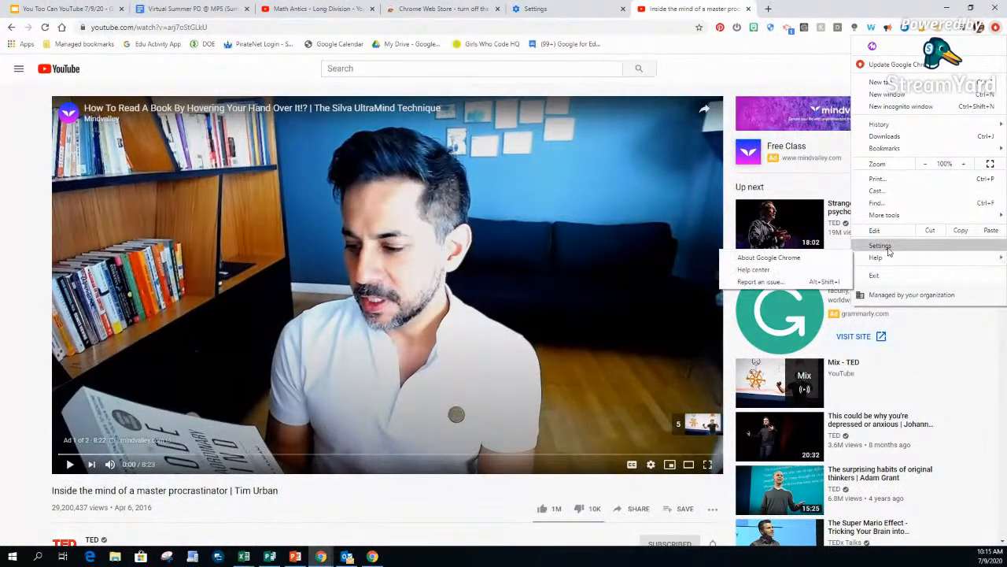
mouse_move(897, 216)
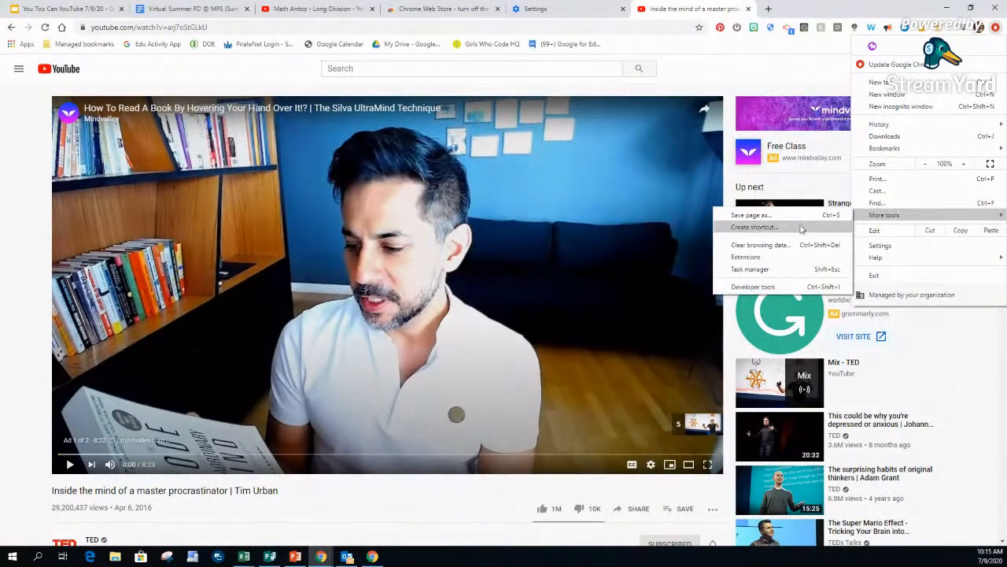
click(796, 257)
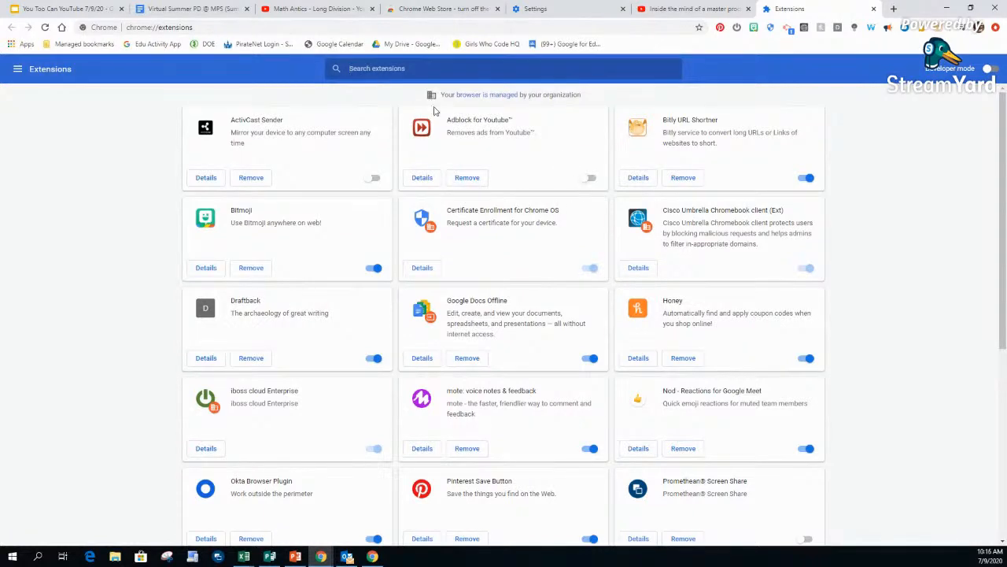
click(589, 178)
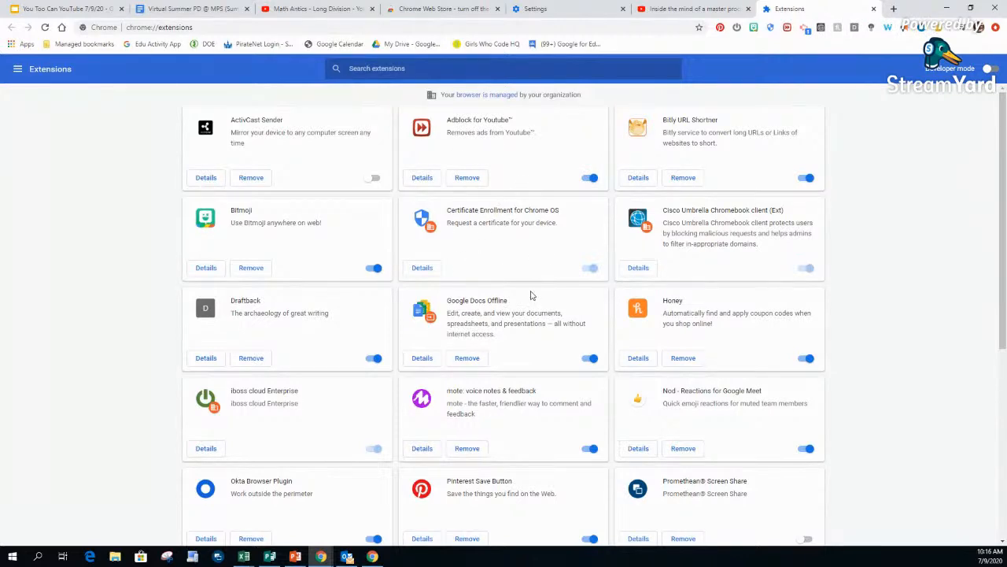
Look over the list of installed extensions and Chrome apps.
scroll(530, 295, down, 3)
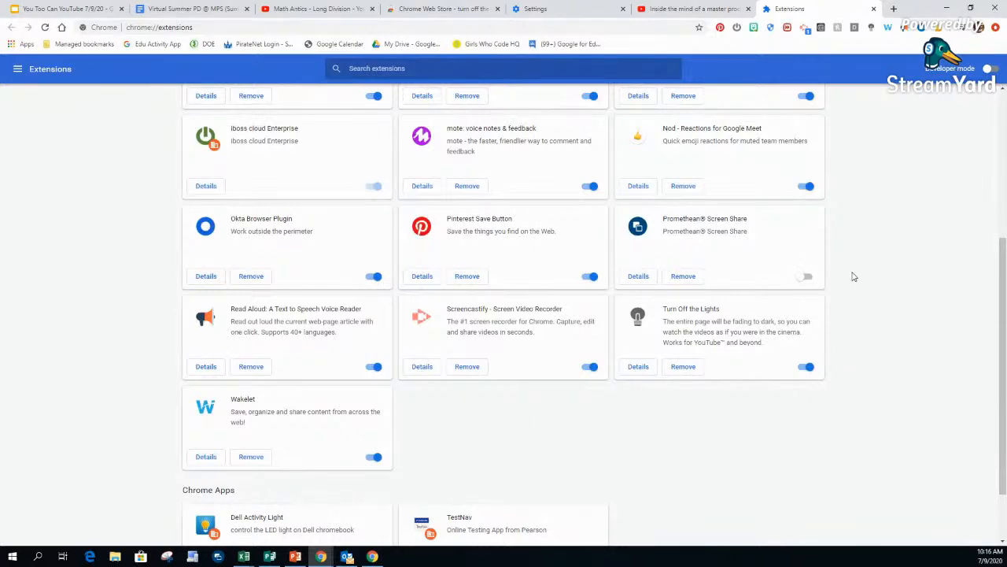
scroll(871, 330, up, 3)
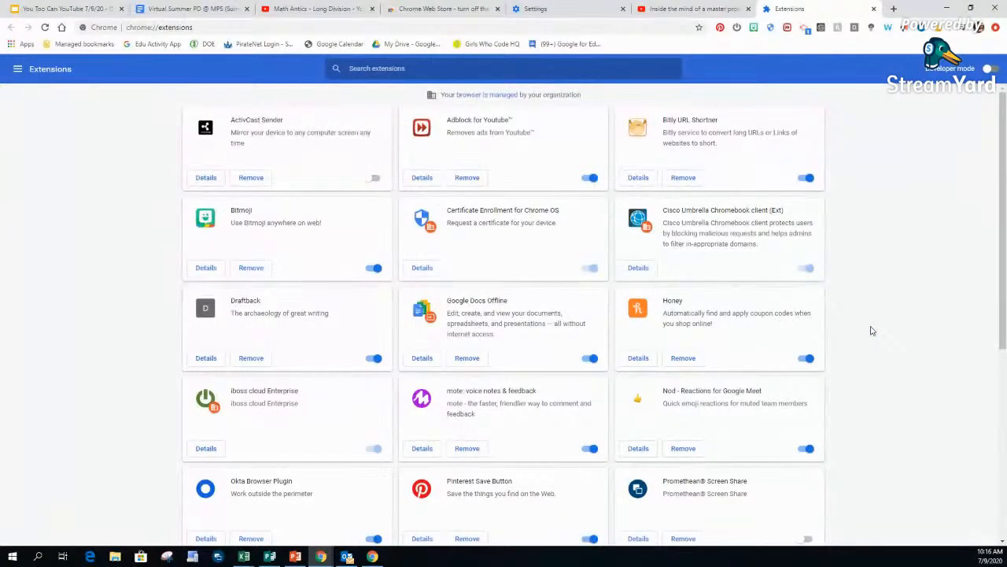
scroll(870, 331, down, 4)
scroll(870, 331, up, 4)
Close the extensions page, reload the TED video page and pause the video at its start.
click(871, 9)
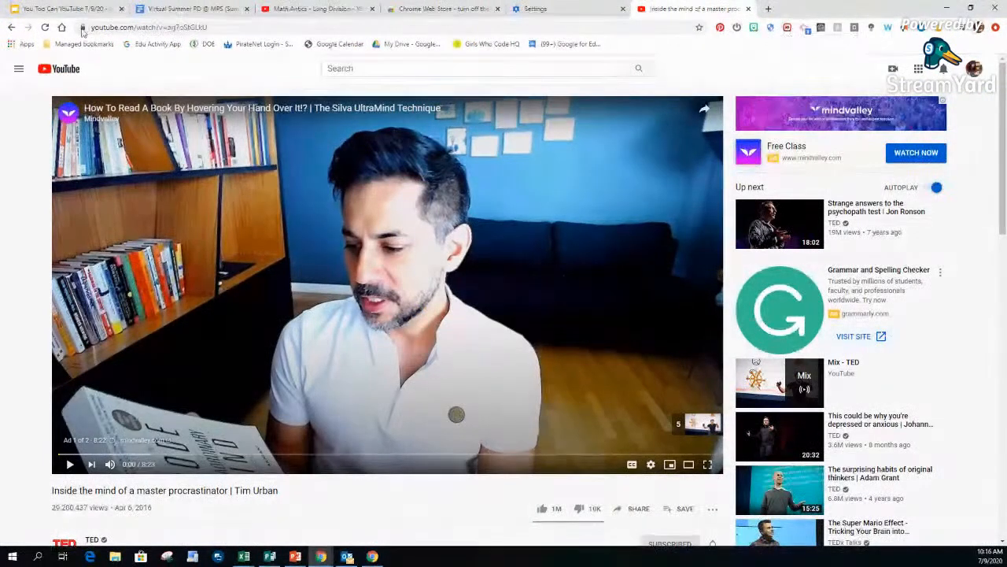
click(45, 28)
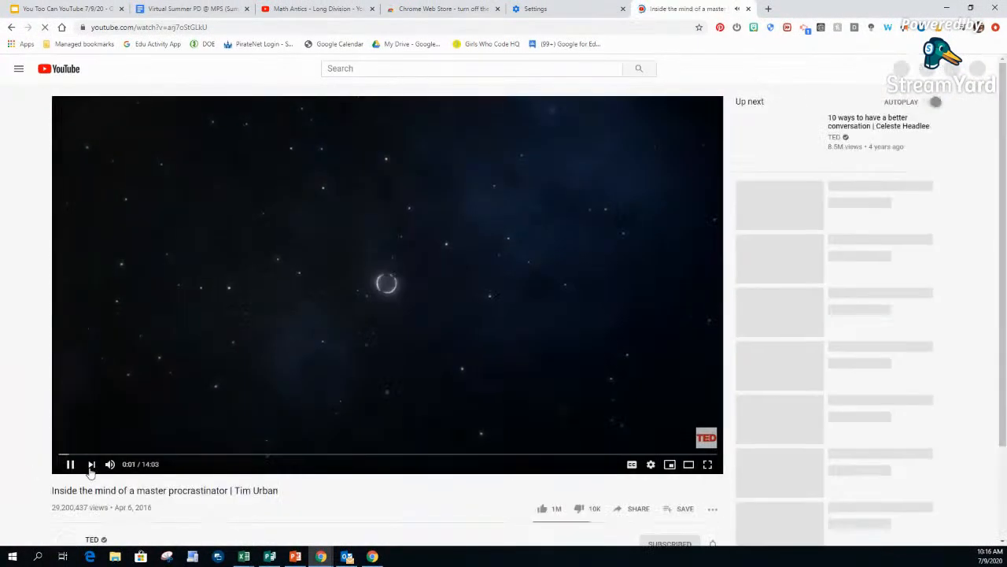
click(70, 463)
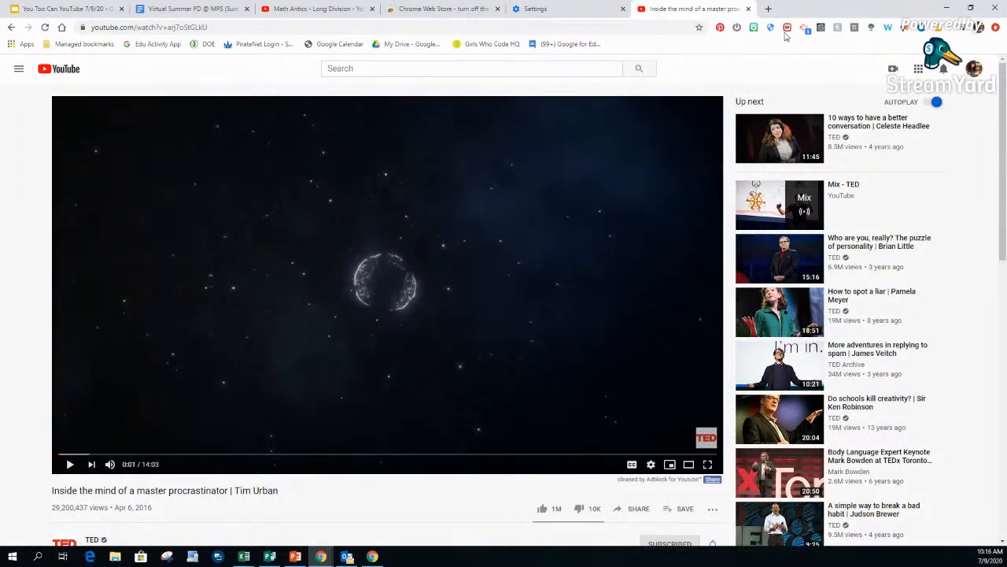
Dim the page around the TED video with Turn Off the Lights, play it briefly, check the extension's options and restore the lights.
click(871, 30)
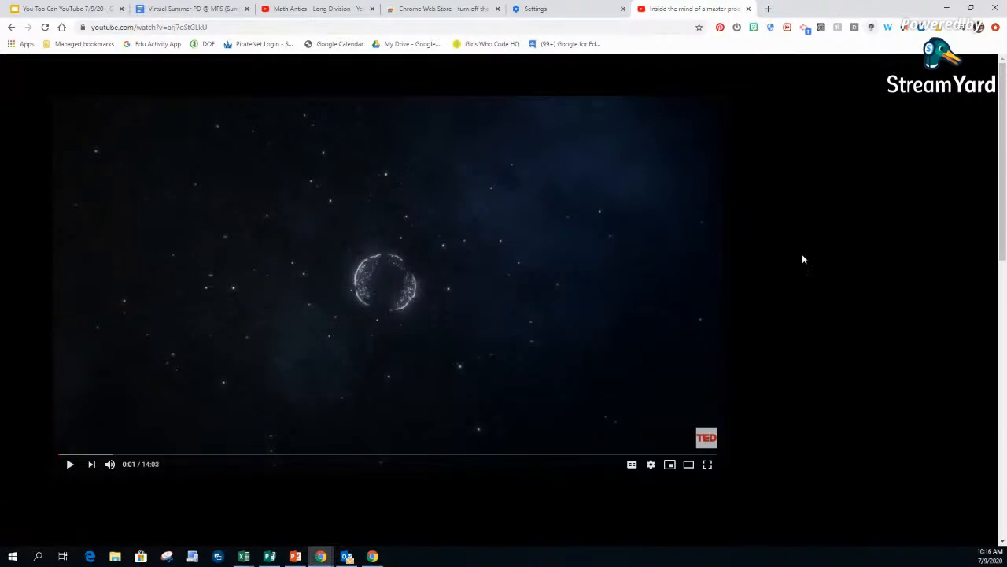
click(69, 466)
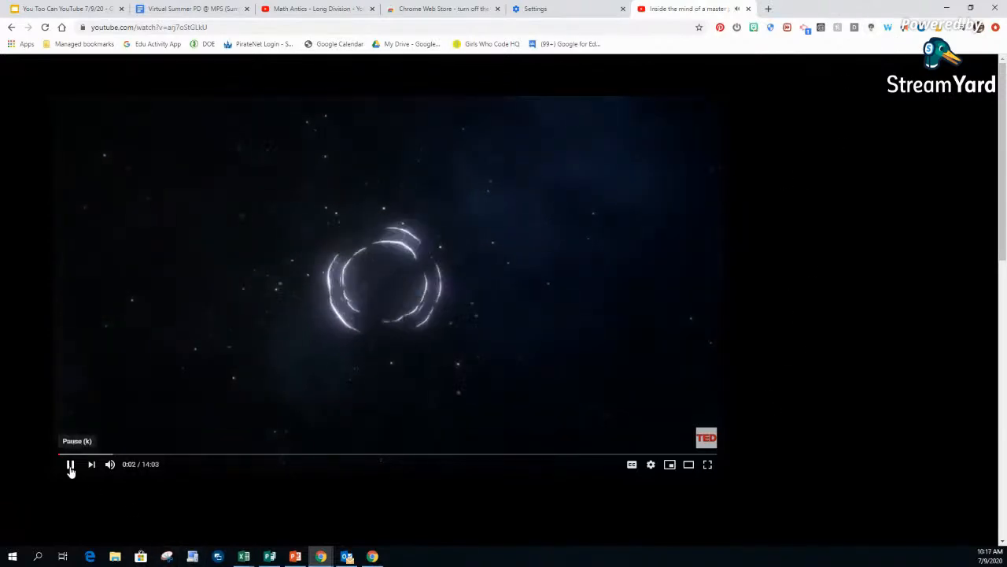
click(69, 465)
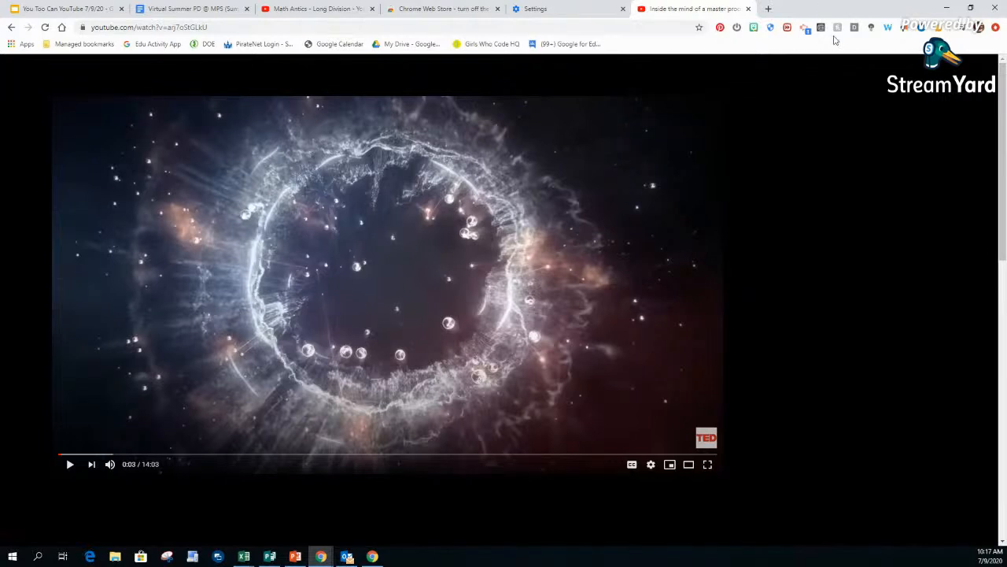
right_click(871, 29)
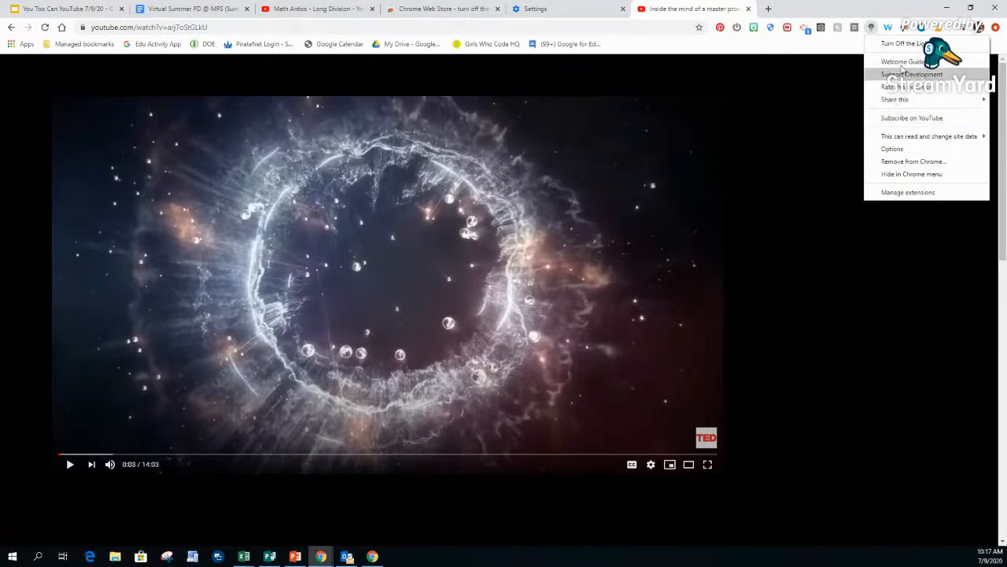
click(838, 103)
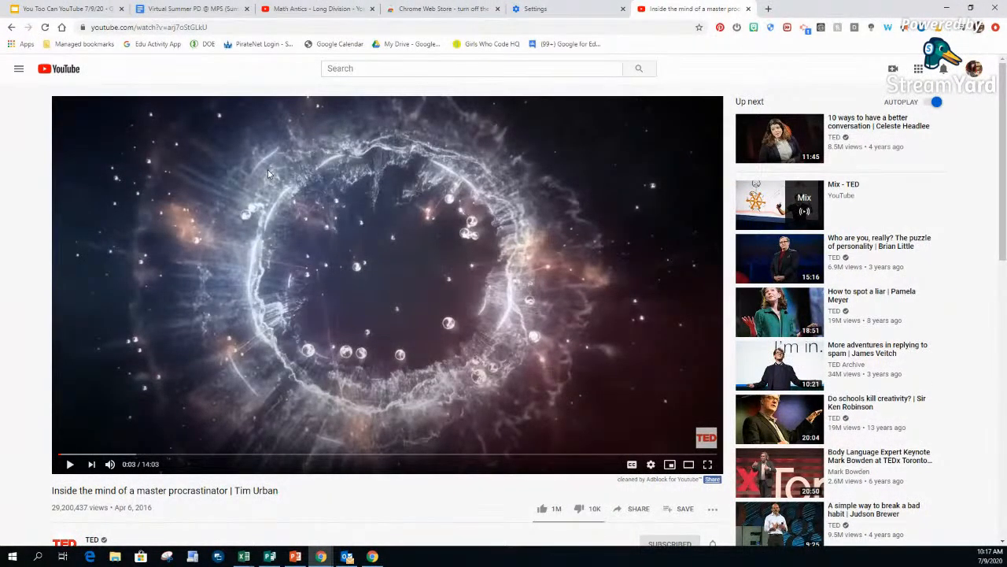
Look at the additional actions offered below the TED video and dismiss them.
scroll(268, 171, down, 3)
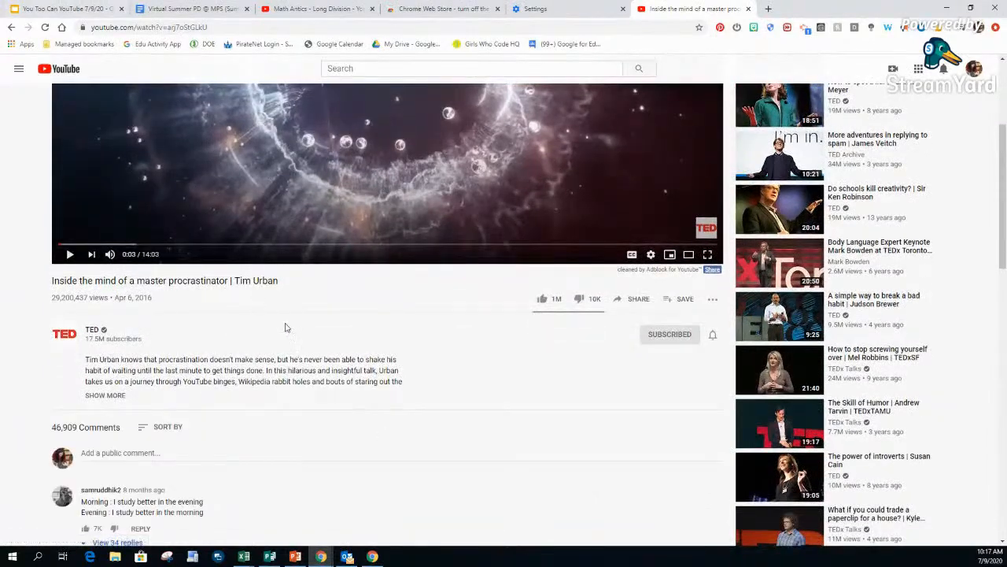
click(713, 300)
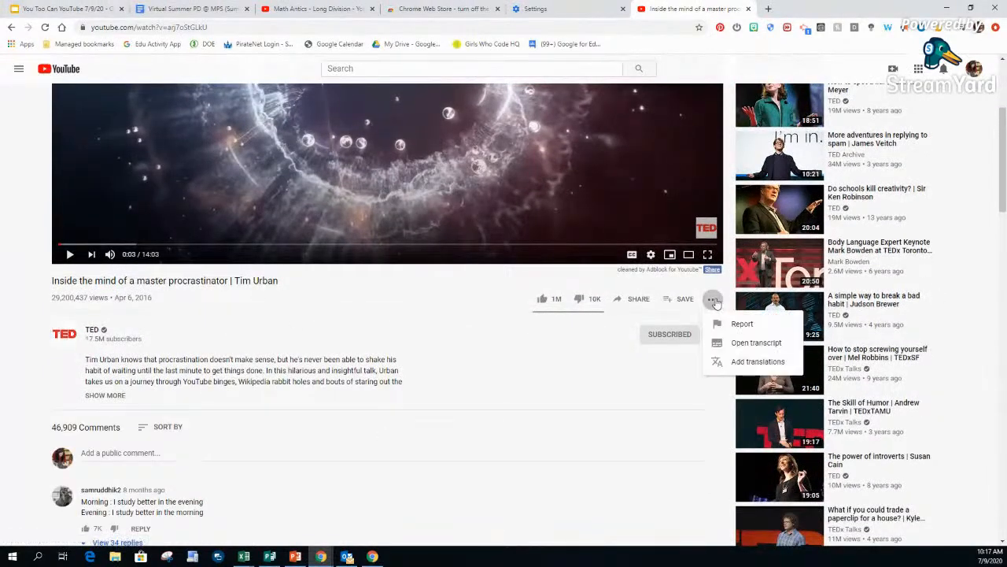
click(654, 405)
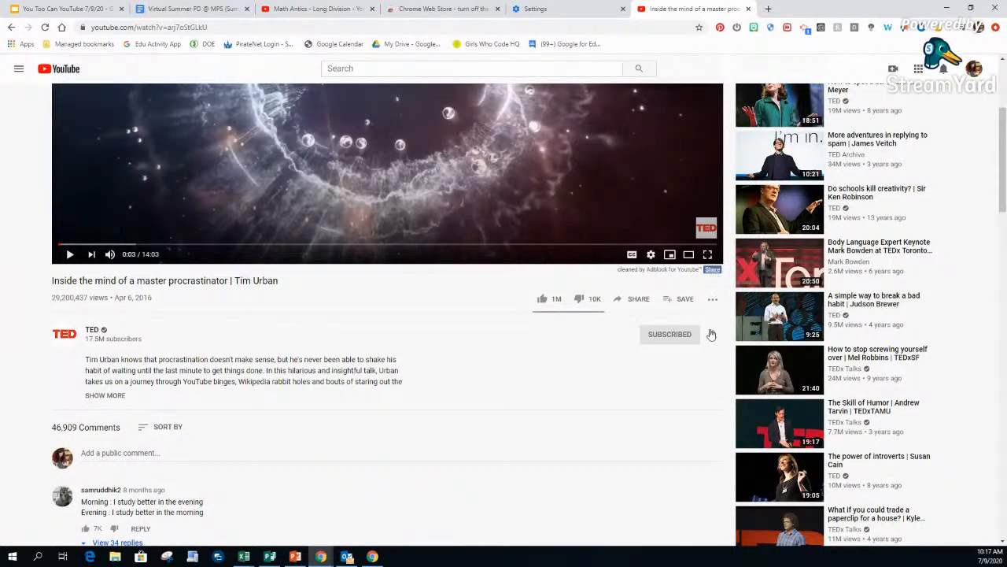
Return to the YouTube home page and view the saving options for the recommended lofi hip hop radio video.
click(11, 26)
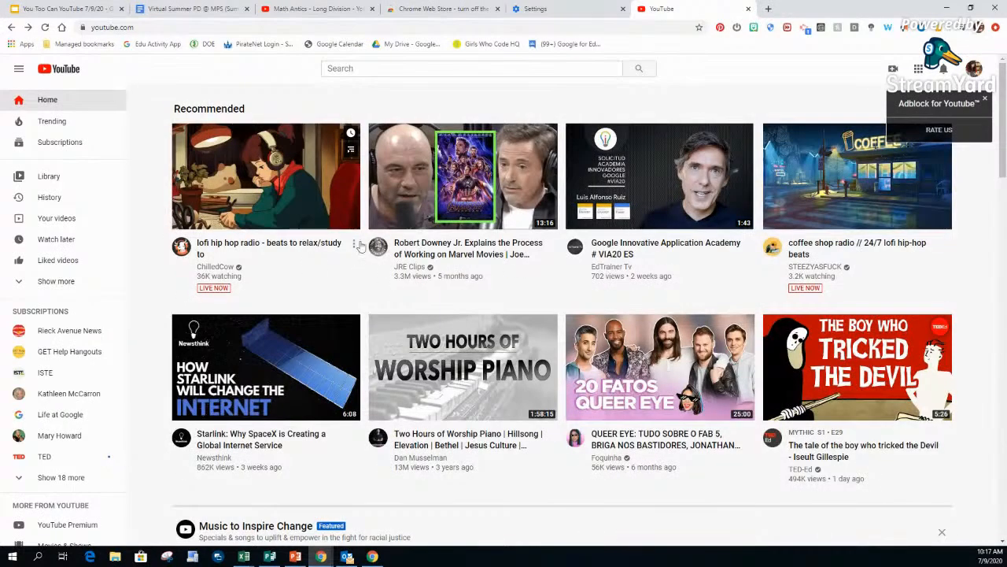
click(355, 247)
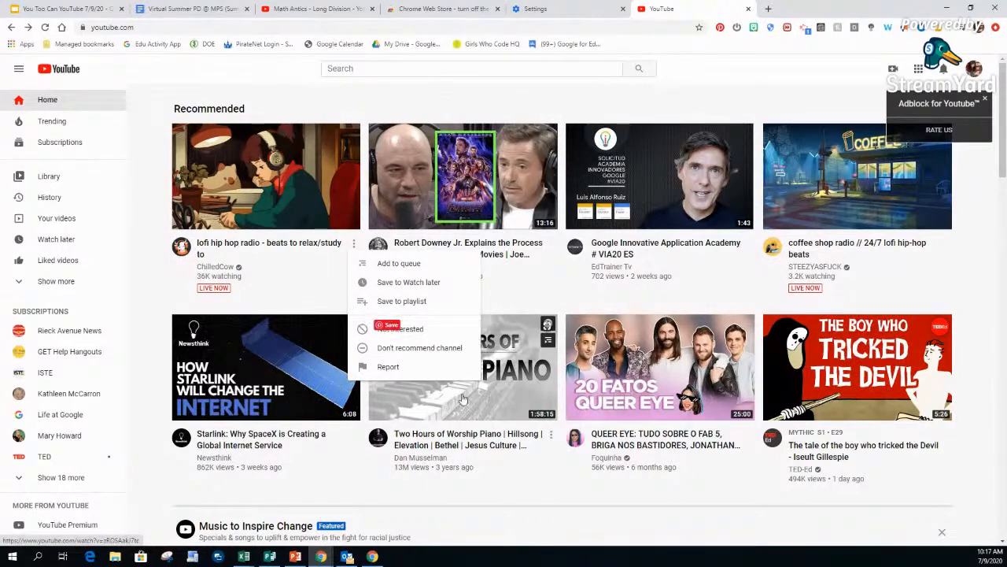
click(381, 68)
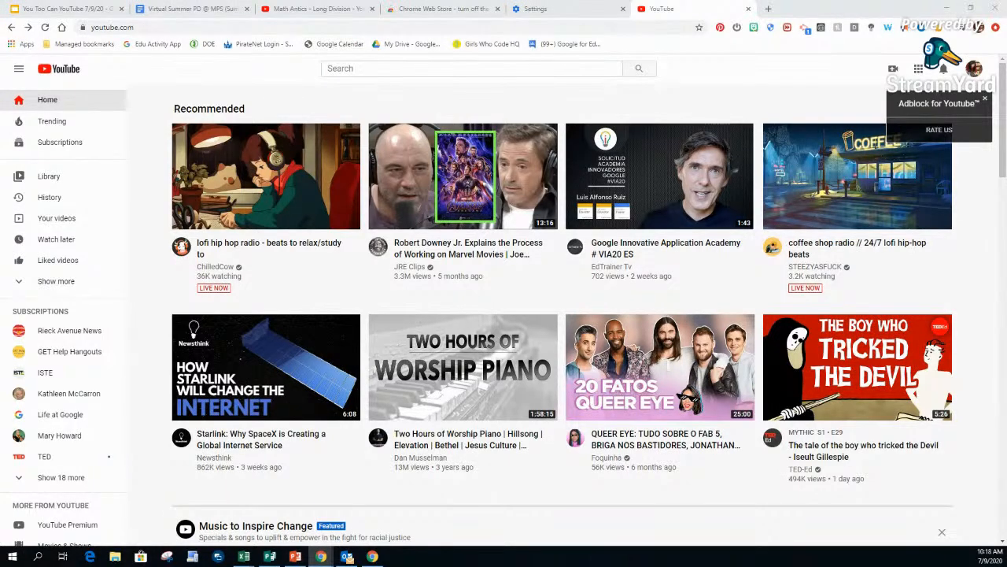
Search YouTube for "using color".
click(389, 68)
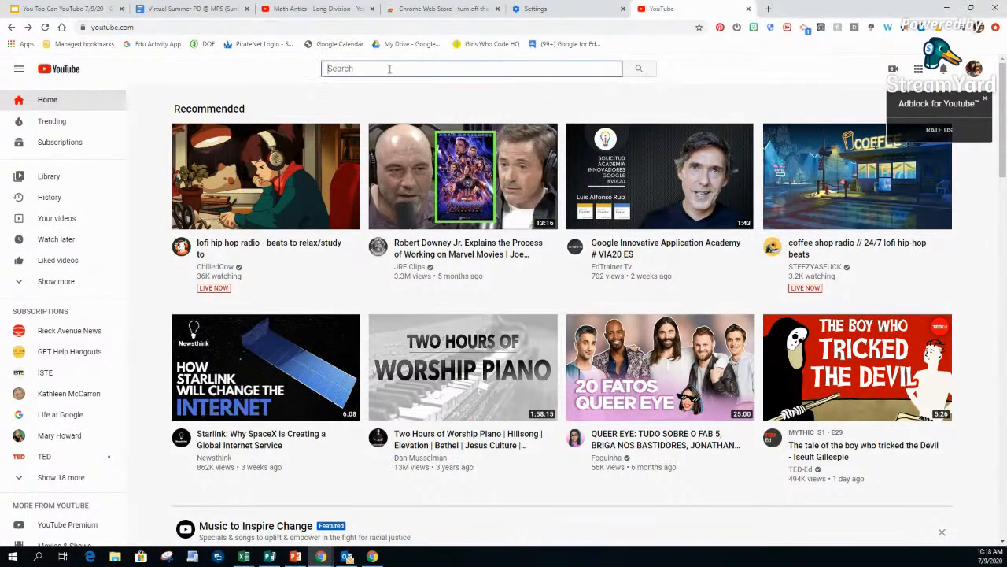
text(using col)
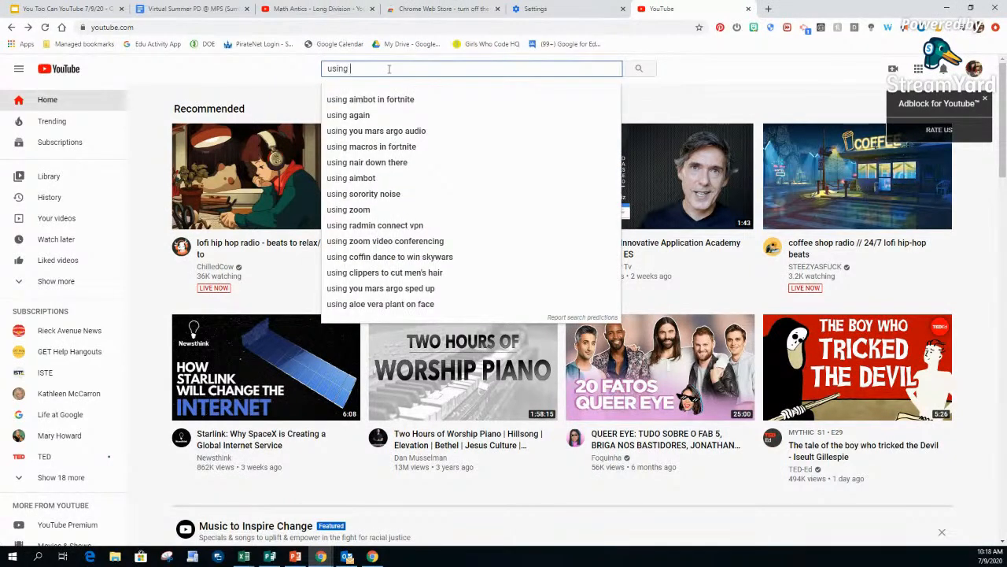
text(or)
key(Return)
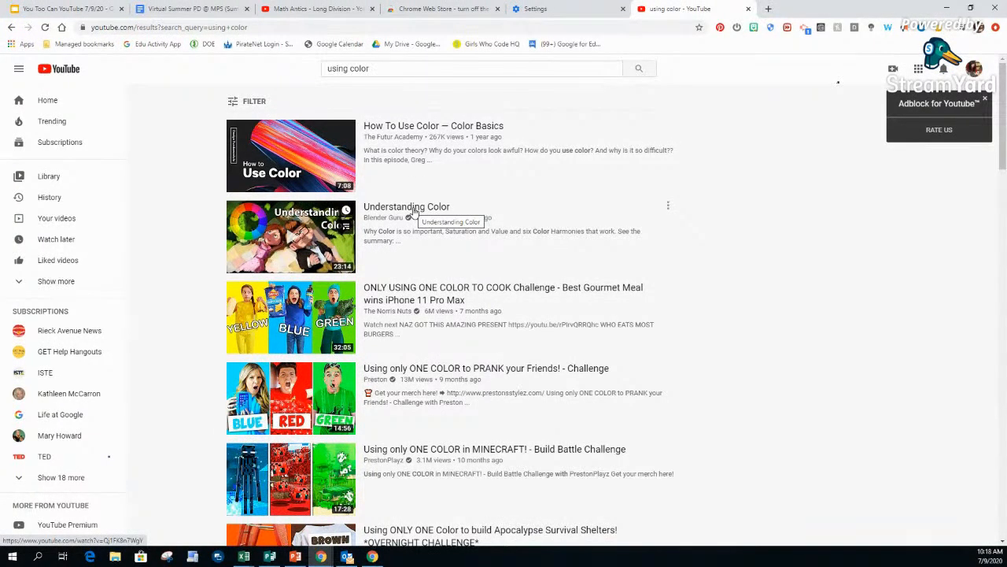
Try to play the "How To Use Color — Color Basics" video and reload its page.
click(403, 128)
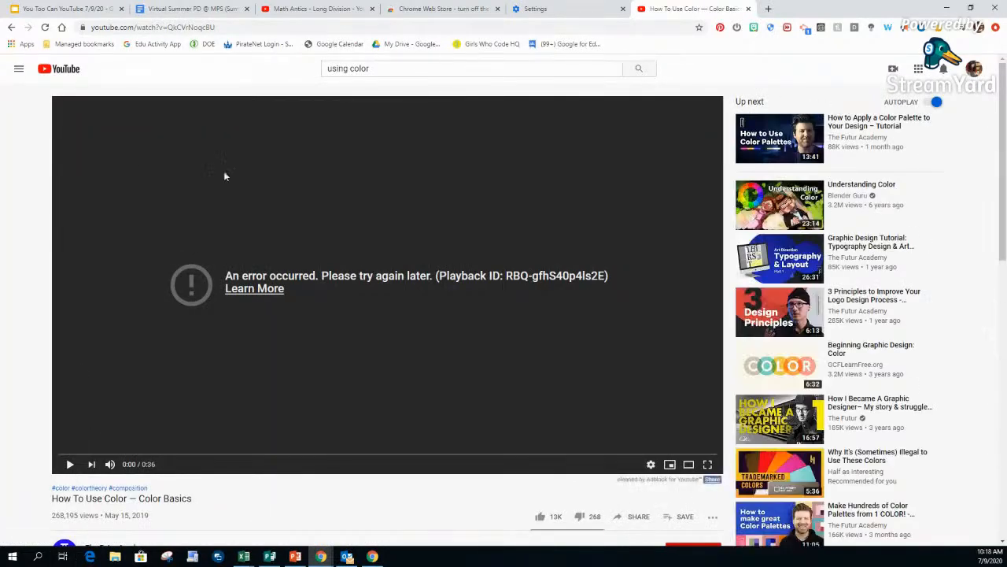
click(45, 29)
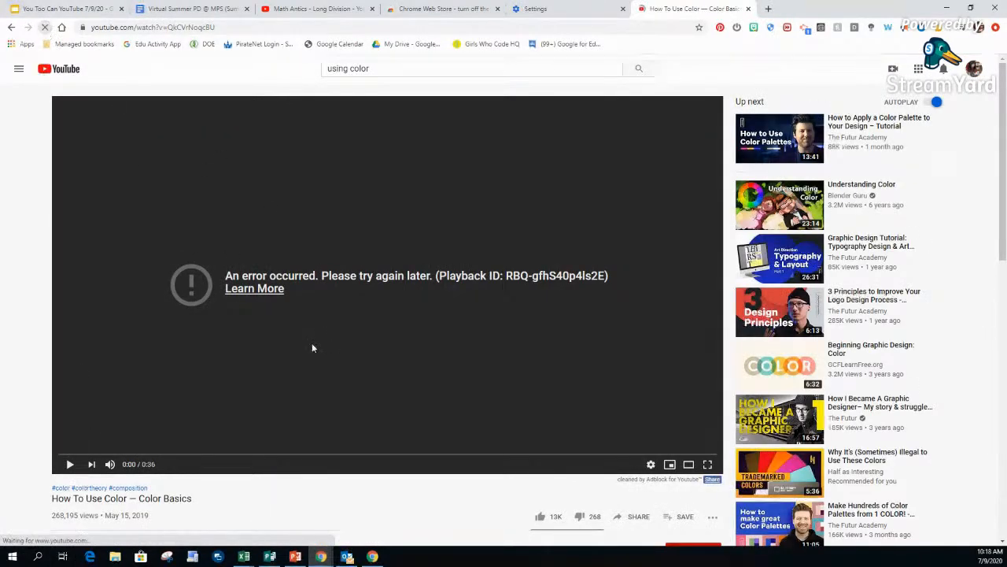
double_click(256, 293)
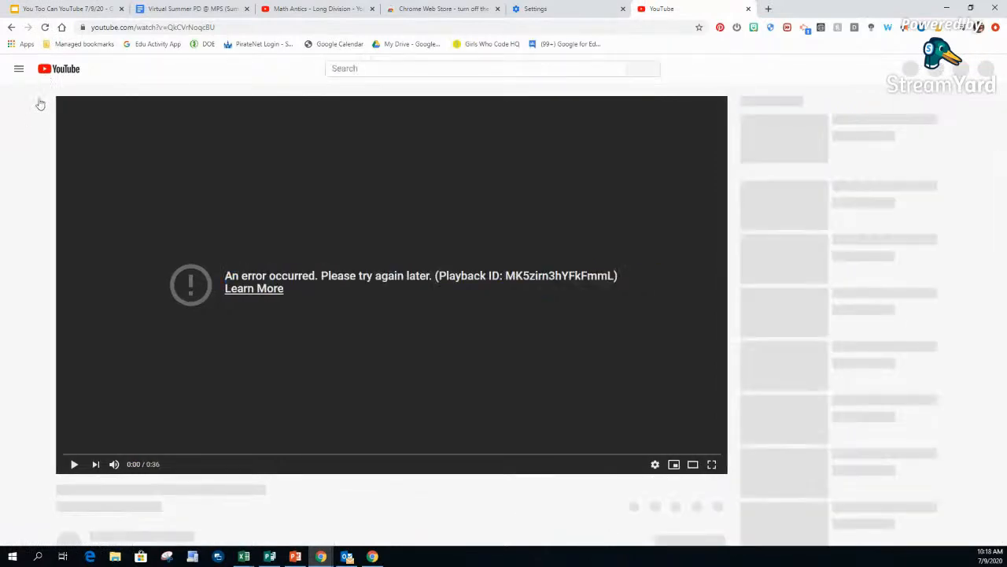
Go back to the search results, open the "Understanding Color" video and return to the results.
click(11, 27)
click(407, 207)
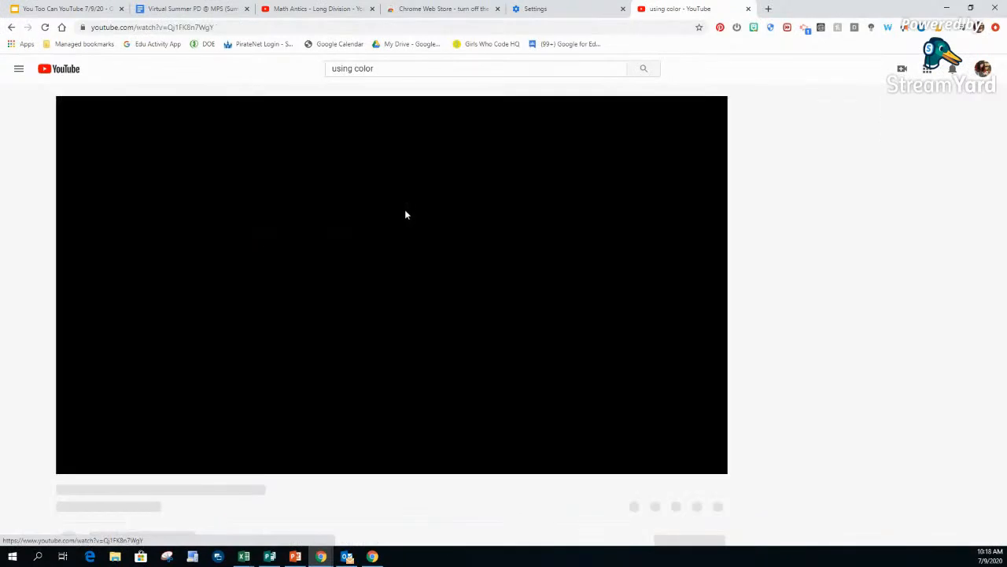
click(11, 28)
Search YouTube for "color wheel".
click(416, 70)
key(ctrl+a)
text(color wheel)
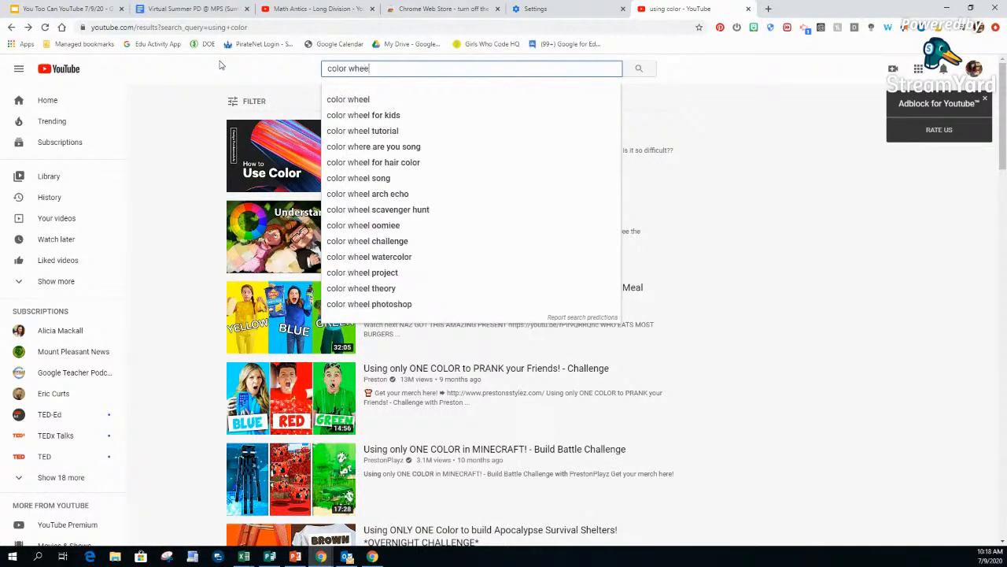
key(Return)
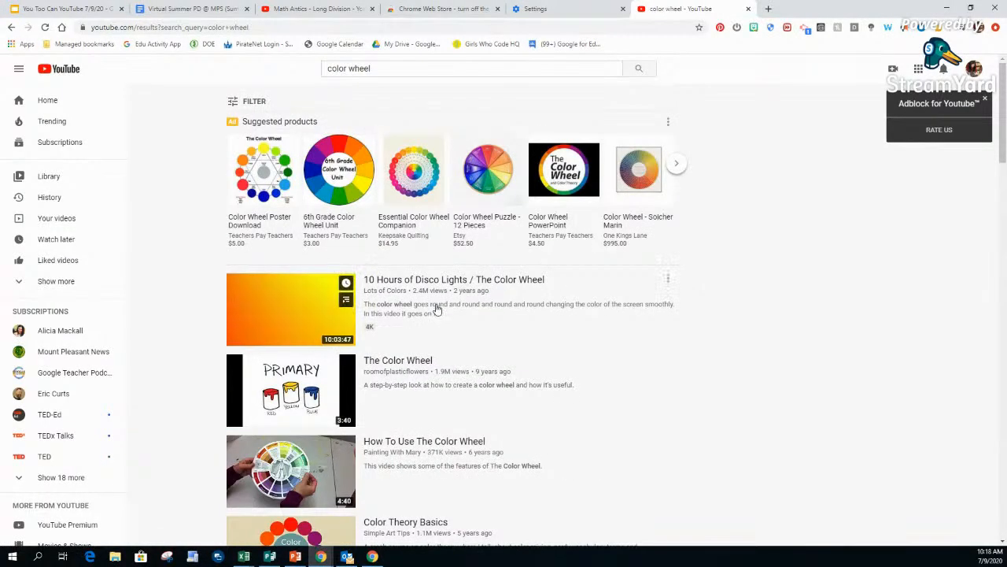
Open the "10 Hours of Disco Lights / The Color Wheel" video, consult the playback error help, pause the video and close the help.
click(420, 282)
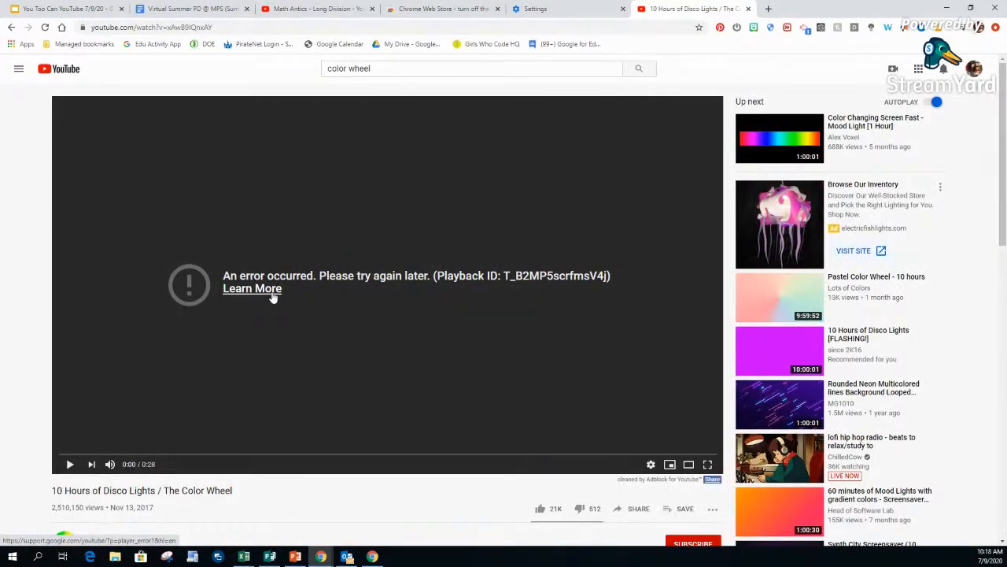
click(230, 293)
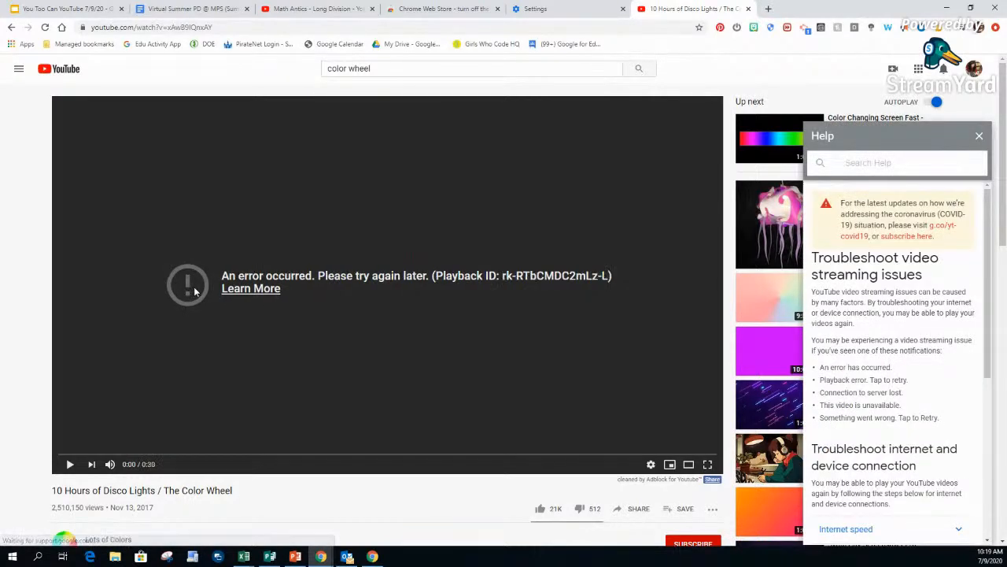
drag(994, 371, 982, 494)
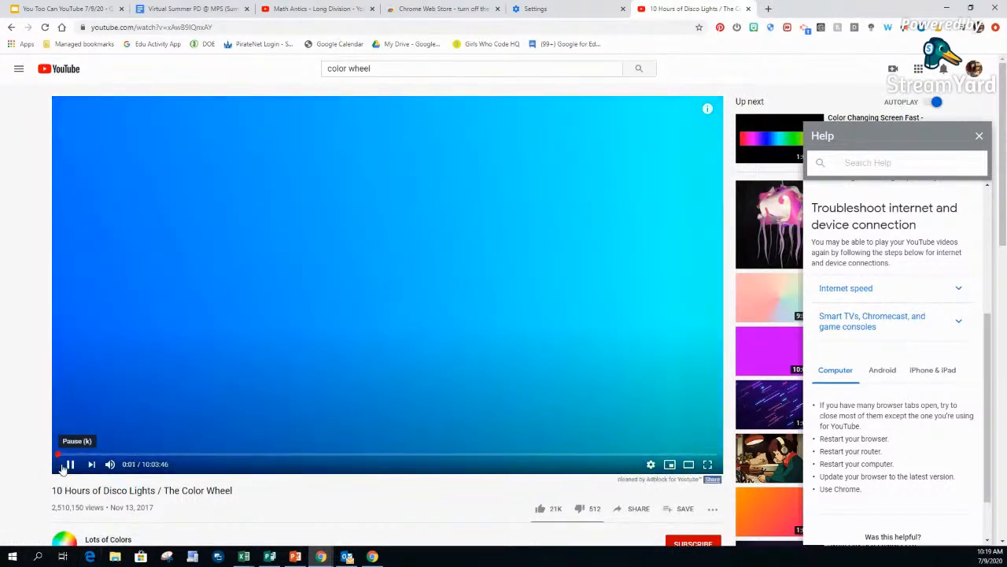
click(70, 466)
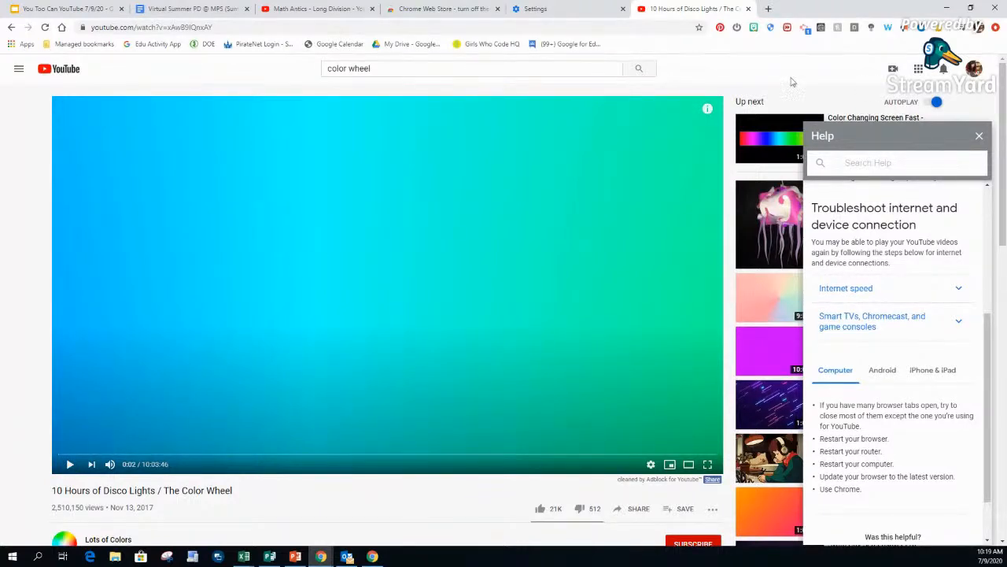
click(979, 135)
Look over the disco lights video's page, including its description, comments and recommended videos.
drag(1005, 127, 1005, 155)
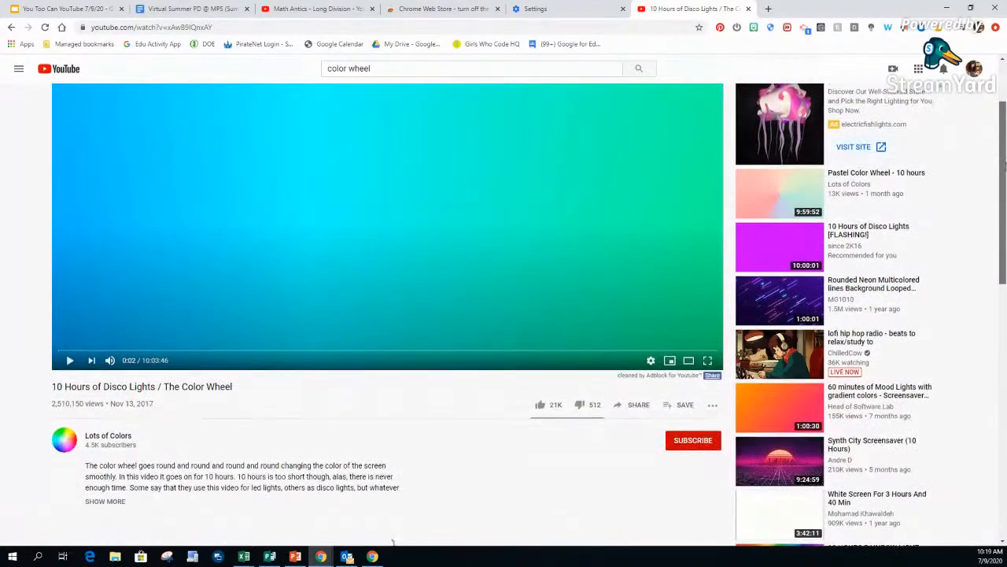
scroll(1005, 155, up, 1)
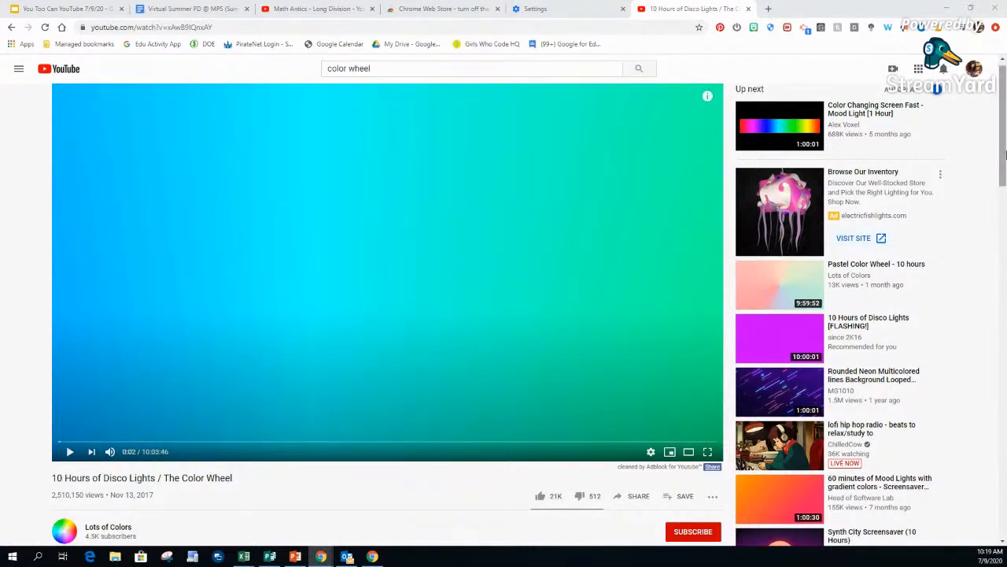
scroll(997, 197, down, 2)
scroll(996, 196, down, 2)
scroll(999, 189, up, 3)
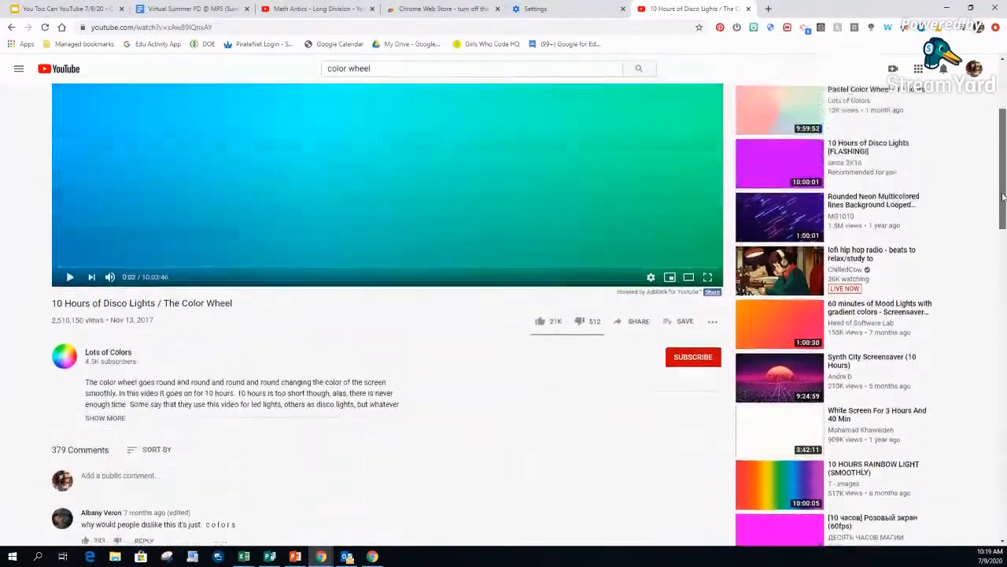
drag(1006, 177, 1006, 174)
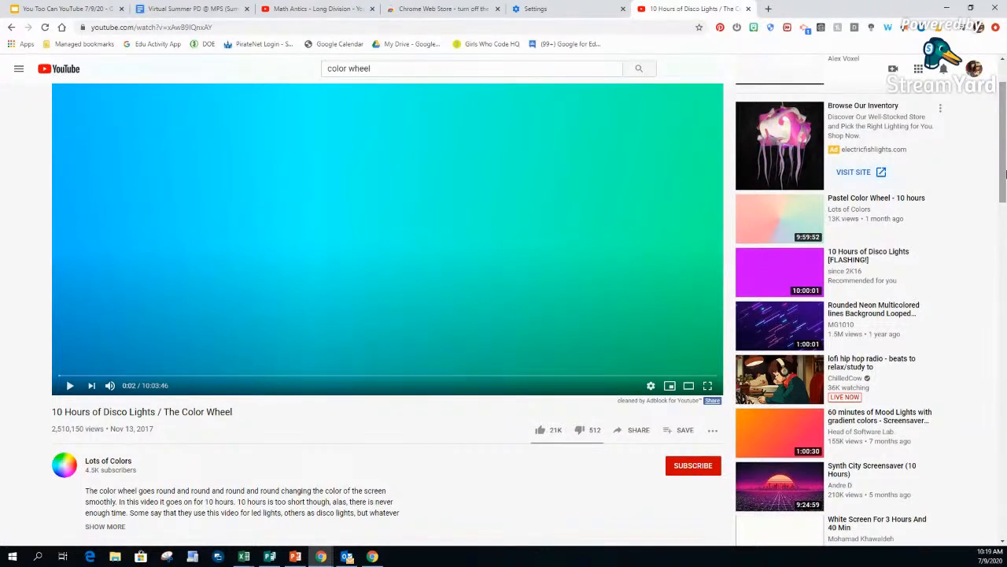
scroll(521, 512, up, 1)
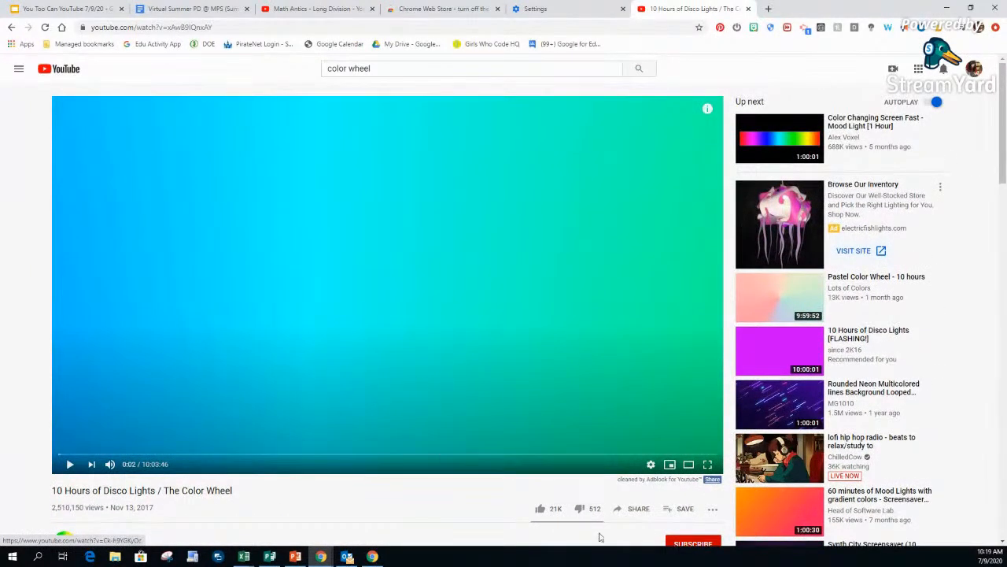
scroll(478, 342, down, 3)
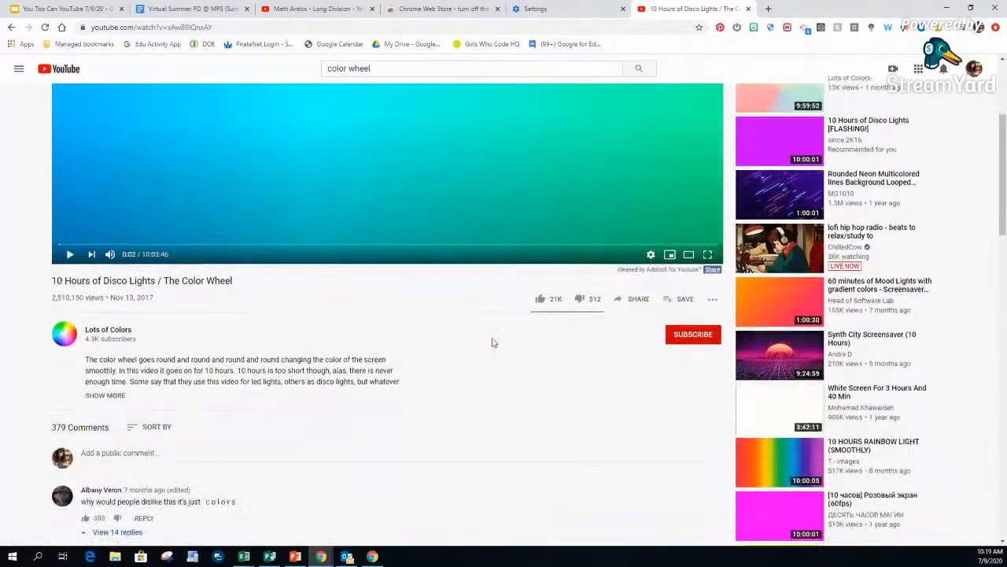
View the existing playlists in the disco lights video's saving options, then close them.
click(673, 300)
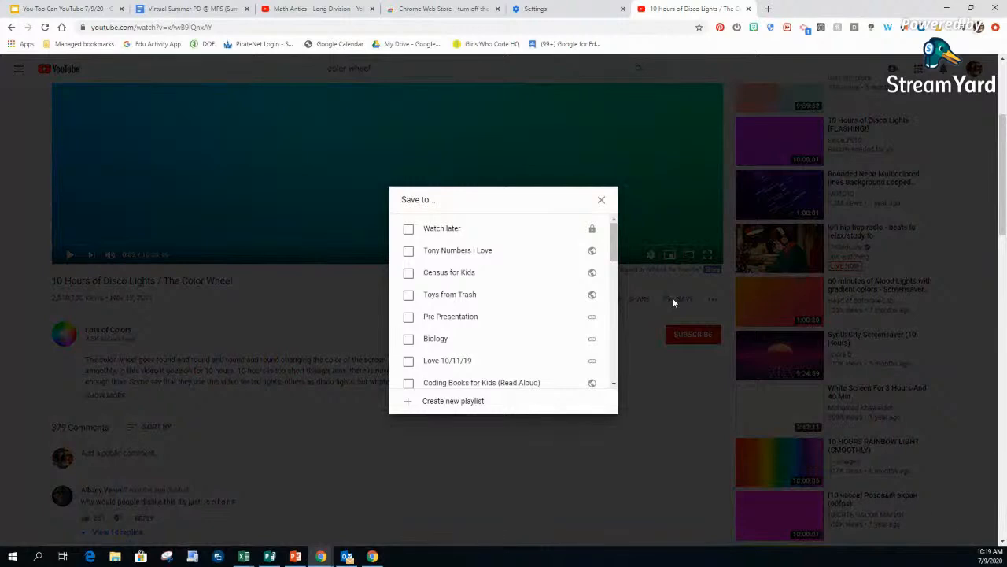
drag(614, 234, 639, 226)
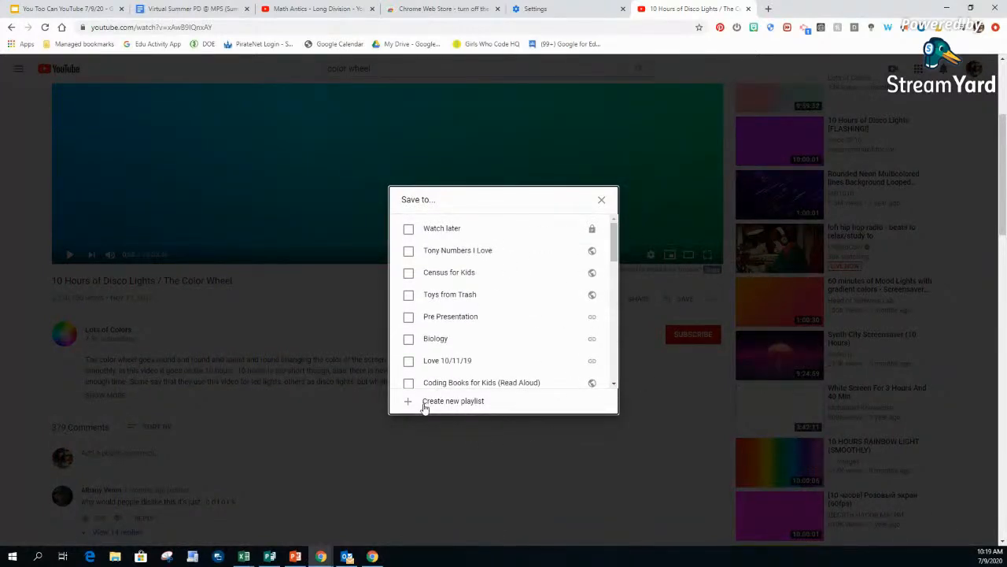
click(601, 199)
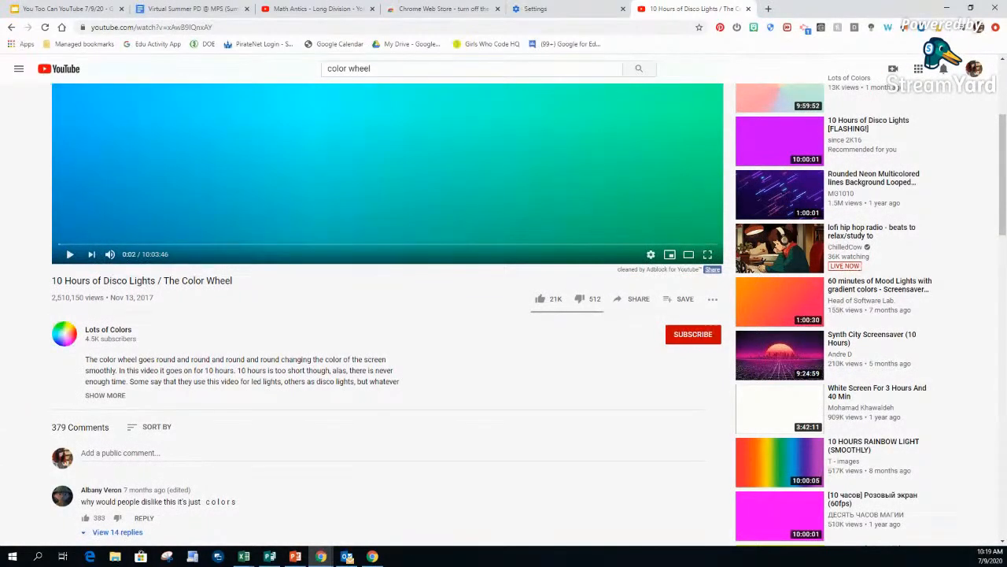
Begin a new playlist for the disco lights video and name it "Color Wheel (20-21)".
click(671, 303)
click(426, 402)
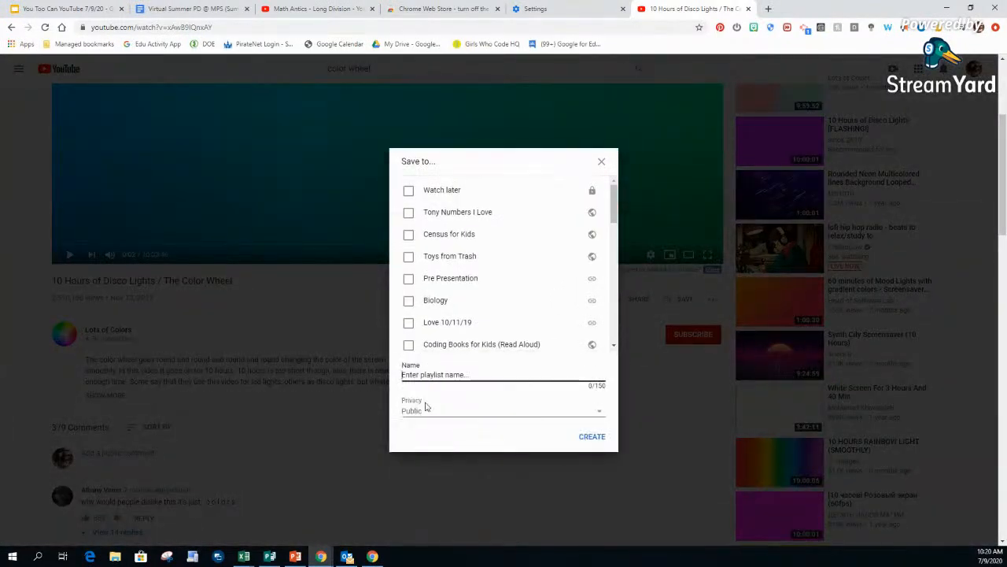
text(Color Wheel (20-21)
text())
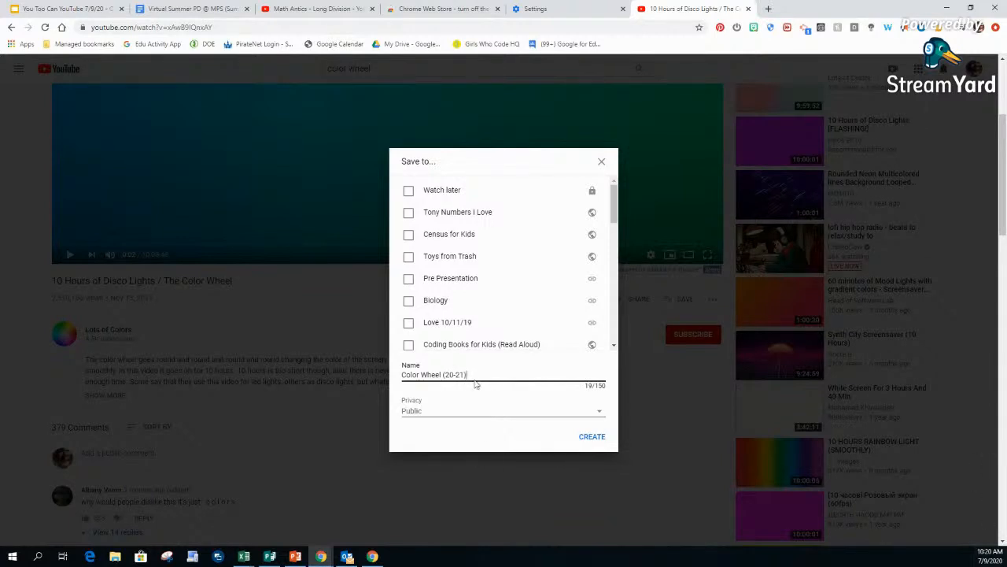
Review the privacy choices, keep the new playlist Public and create it.
click(423, 410)
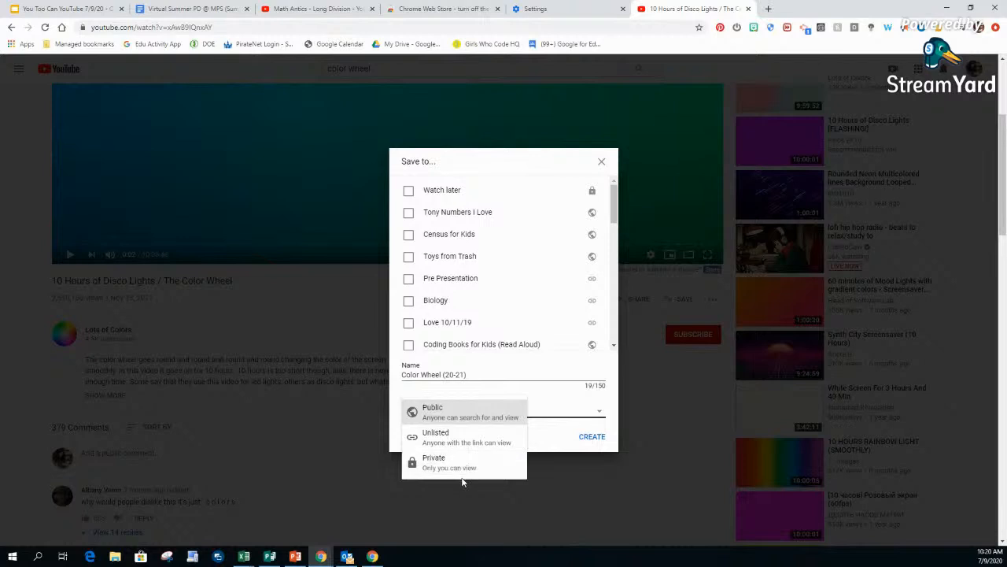
click(498, 413)
click(496, 415)
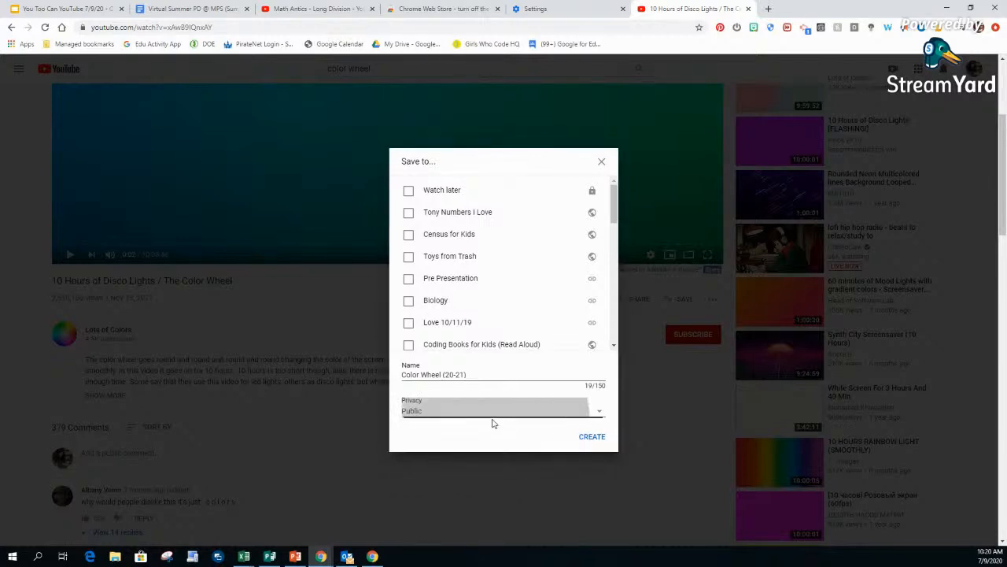
click(492, 424)
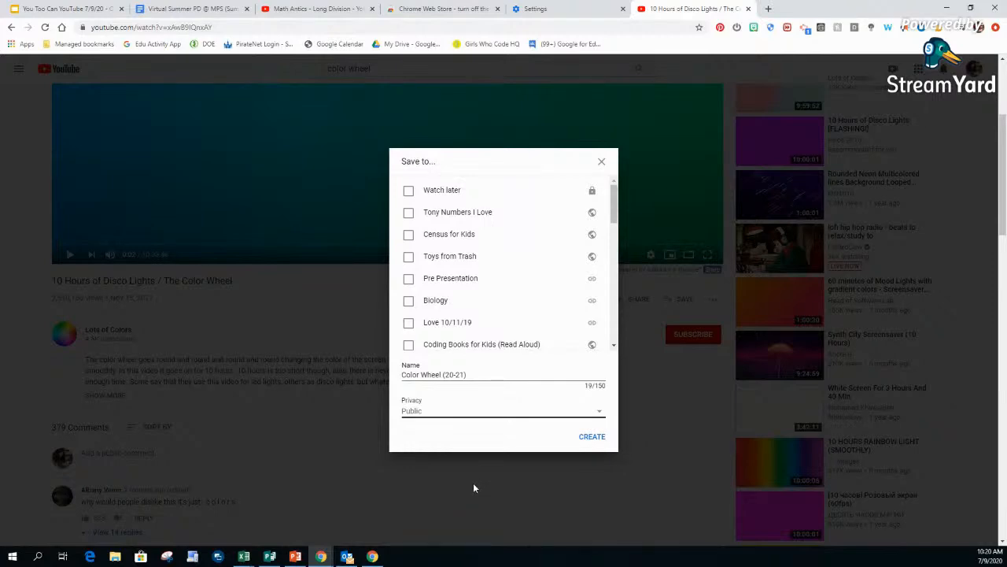
click(599, 445)
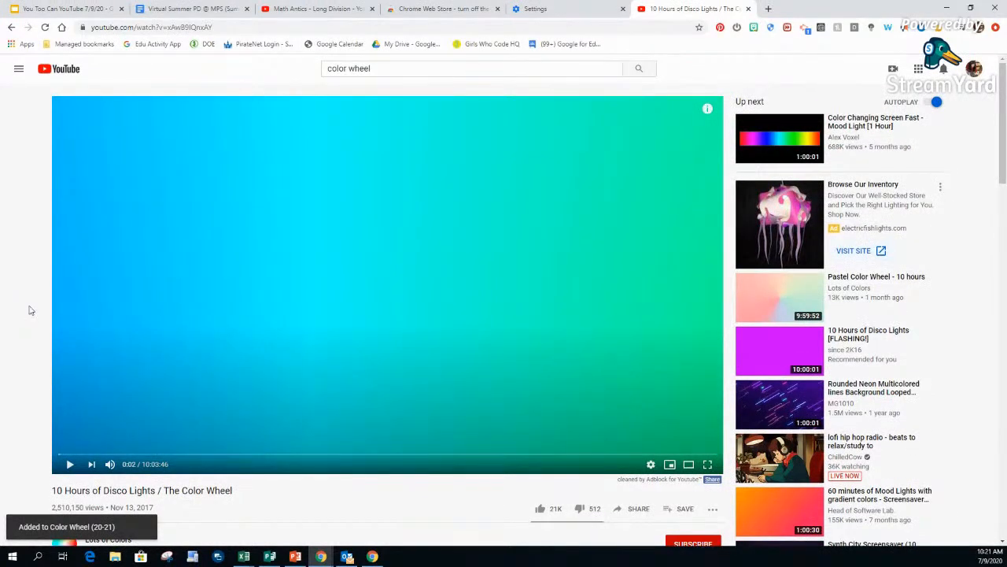
Open the recommended "Pastel Color Wheel - 10 hours" video, consult the playback error help and reload the page.
click(807, 287)
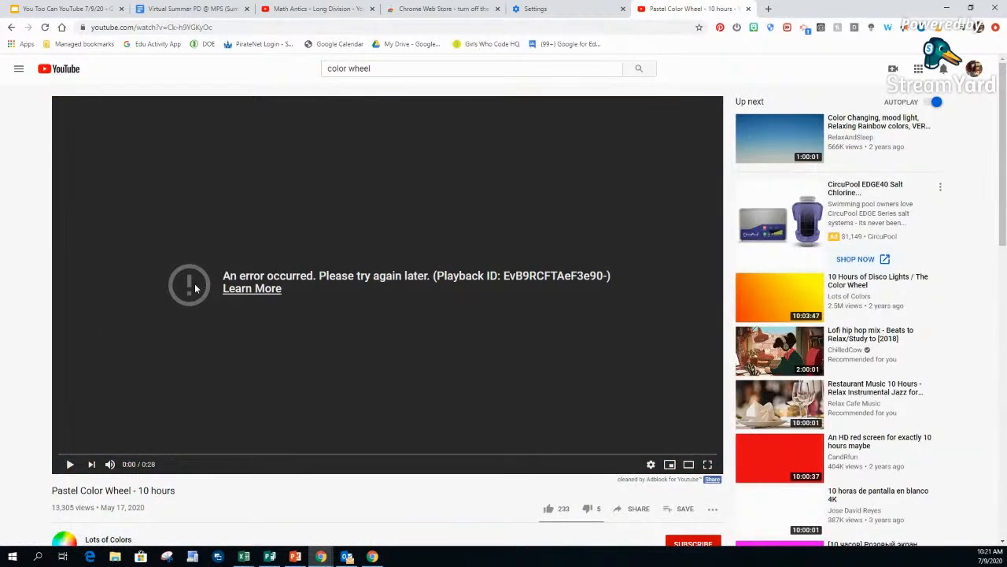
click(236, 289)
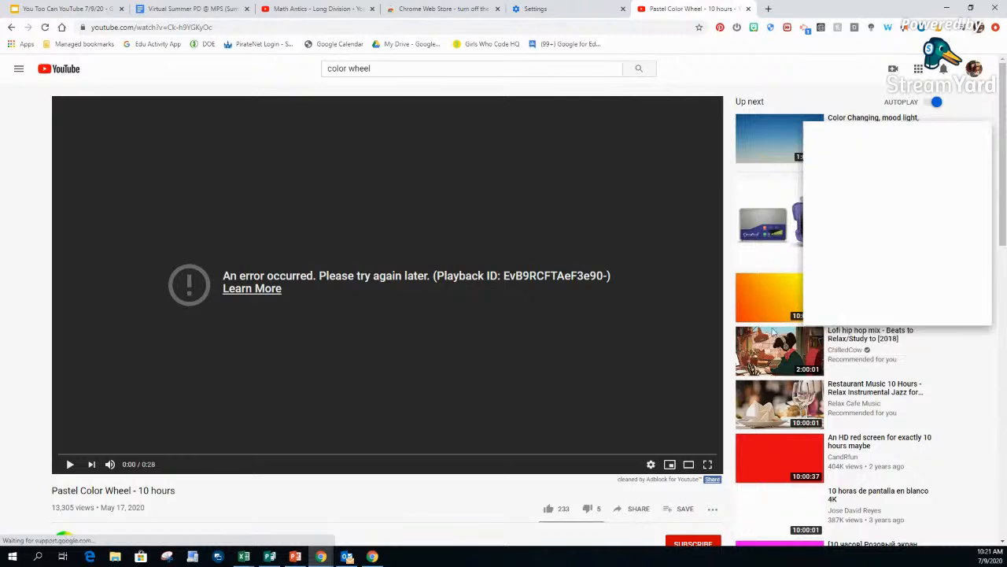
scroll(872, 293, down, 3)
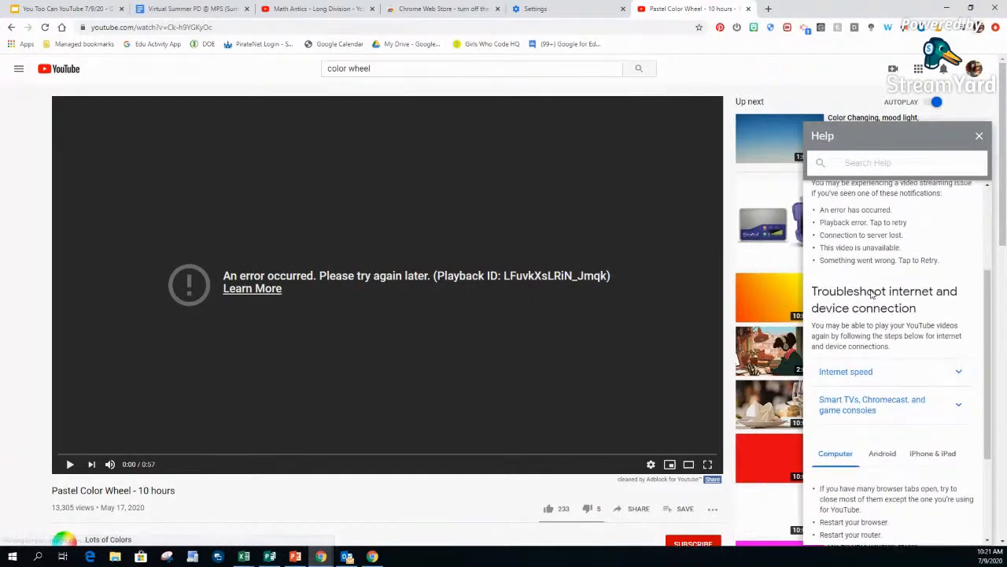
click(45, 26)
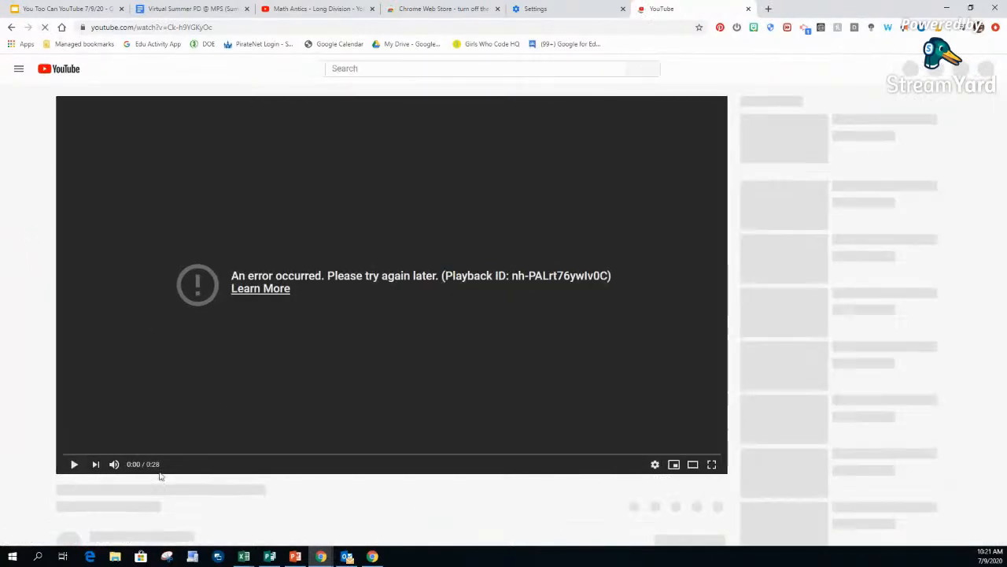
Save the "Pastel Color Wheel - 10 hours" video to the "Color Wheel (20-21)" playlist.
scroll(402, 484, down, 5)
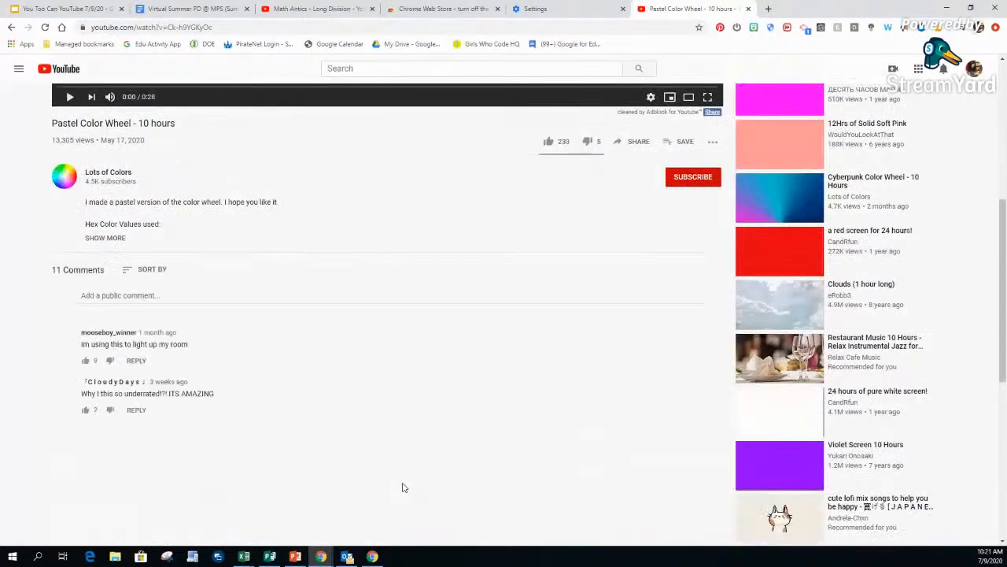
scroll(405, 484, up, 2)
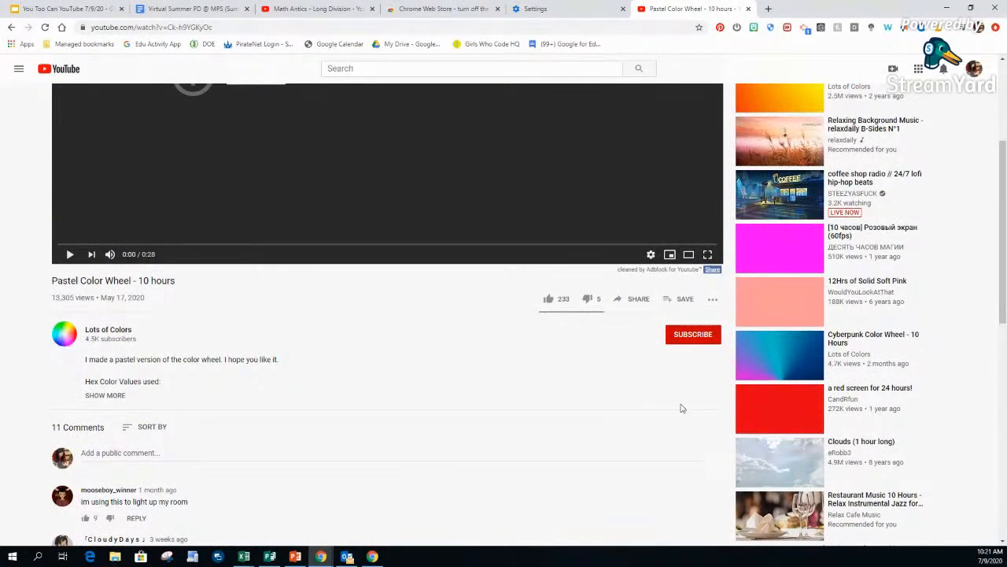
click(668, 303)
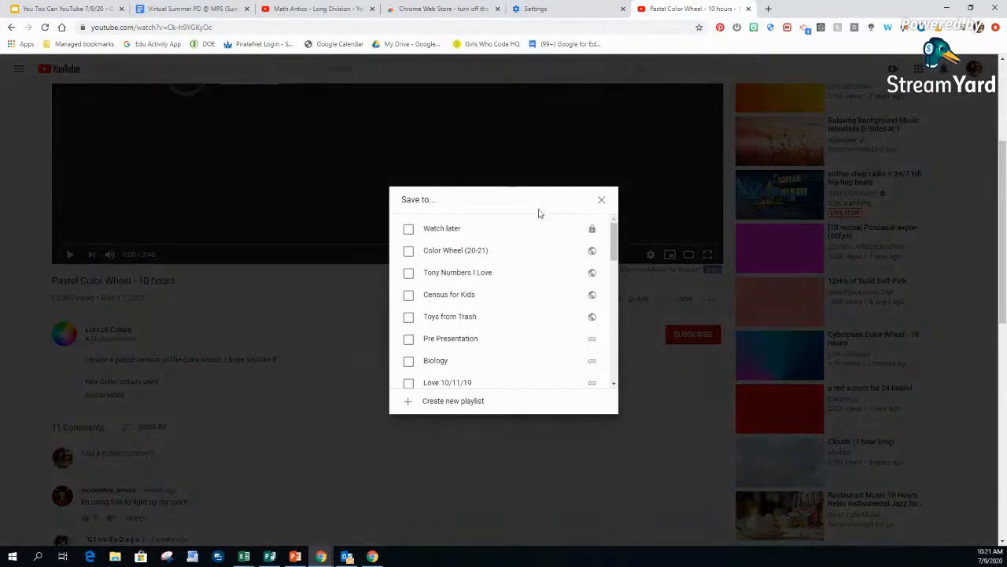
click(409, 252)
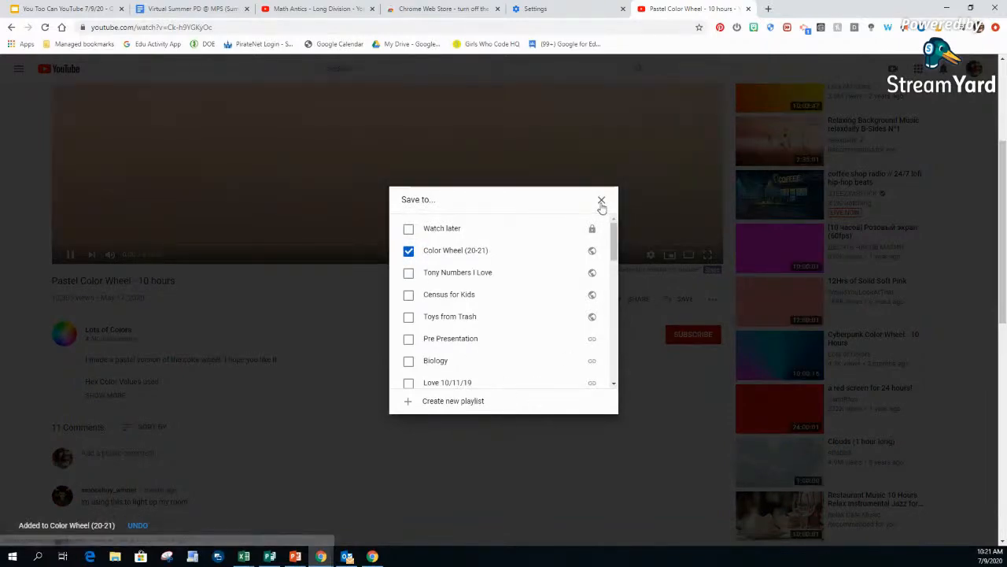
click(601, 201)
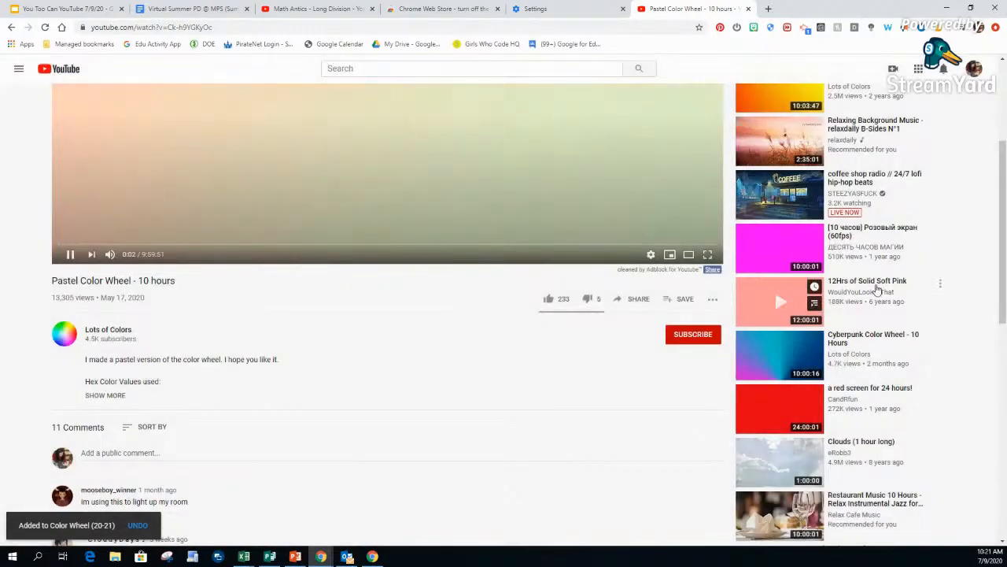
Open the recommended "12Hrs of Solid Soft Pink" video and save it to the "Color Wheel (20-21)" playlist.
click(875, 288)
scroll(649, 349, down, 1)
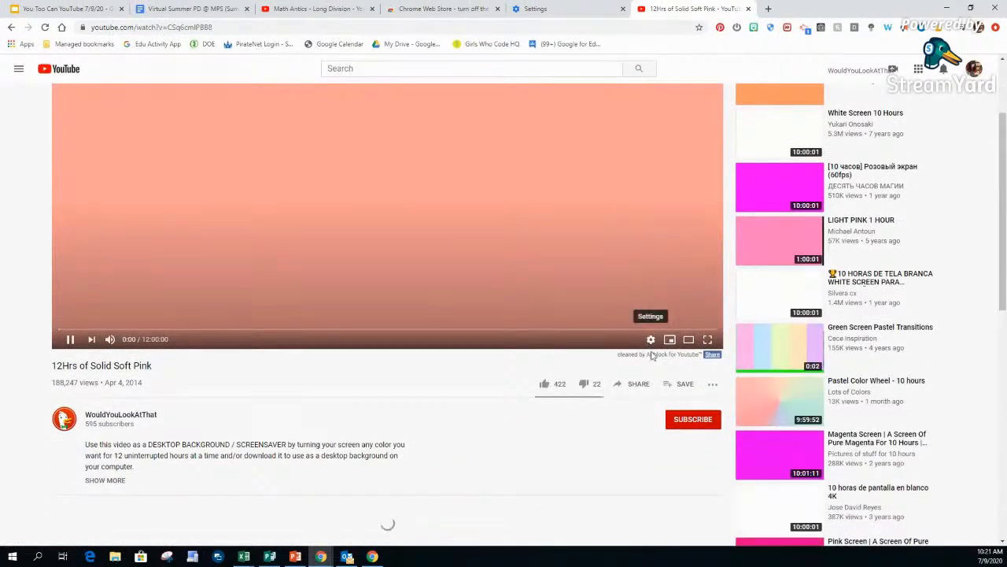
click(684, 392)
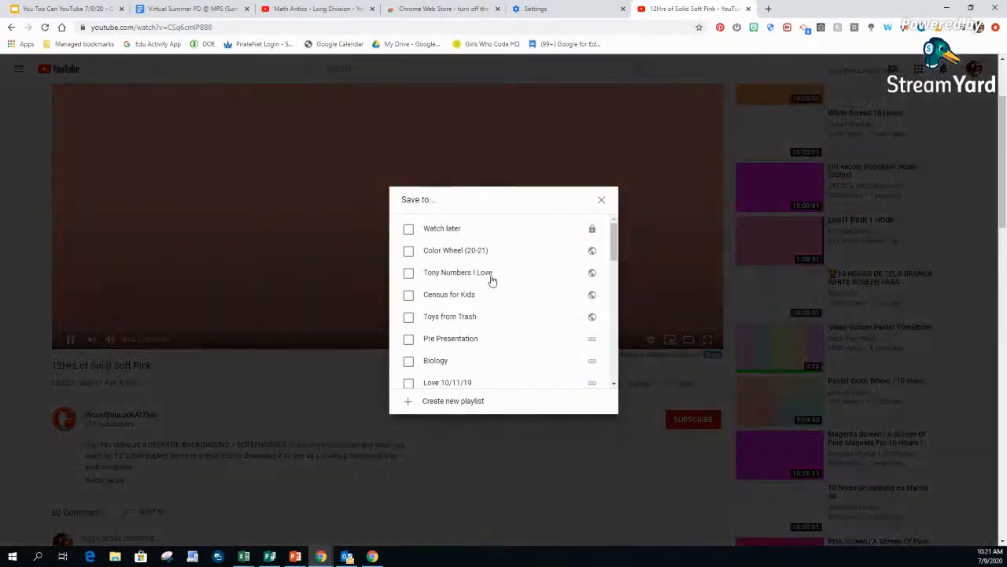
click(453, 252)
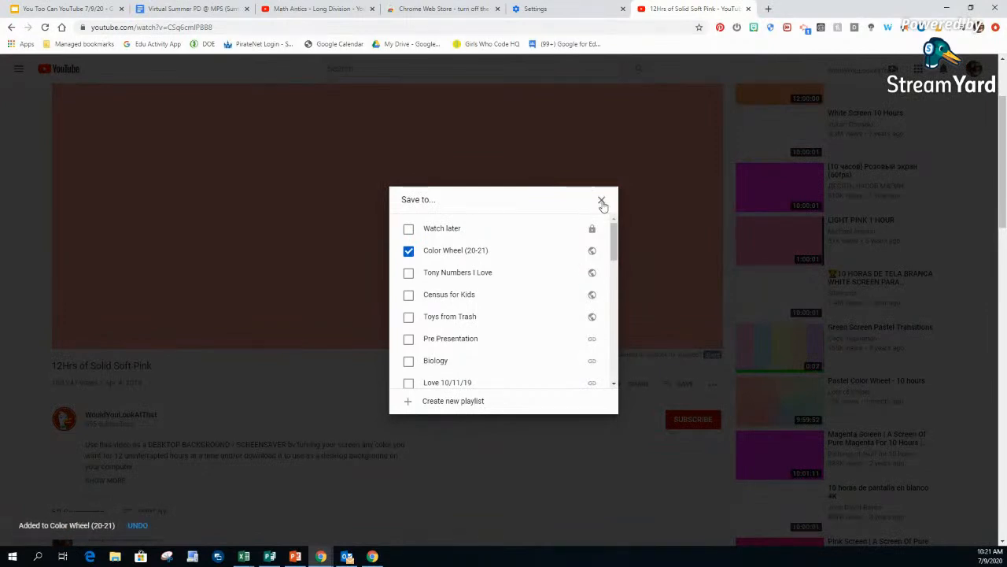
click(601, 200)
Open the recommended 10-hour "Magenta Screen" video and save it to the "Color Wheel (20-21)" playlist.
click(869, 447)
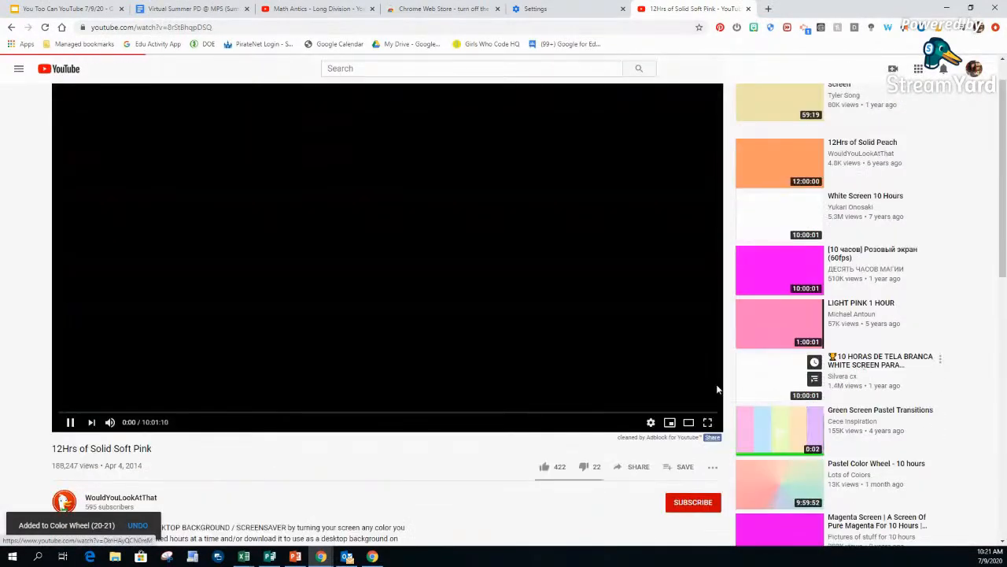
scroll(683, 425, down, 1)
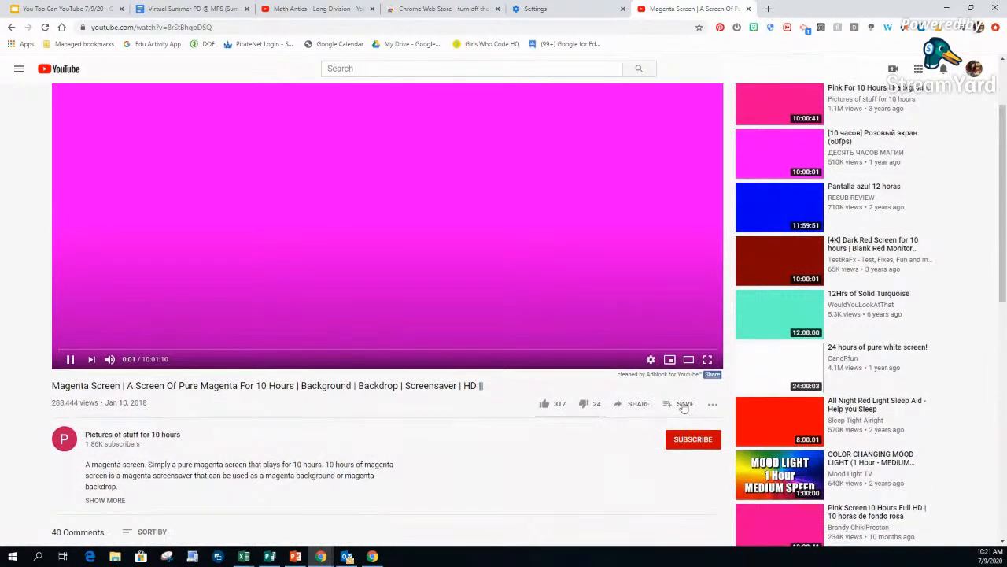
click(682, 404)
click(443, 254)
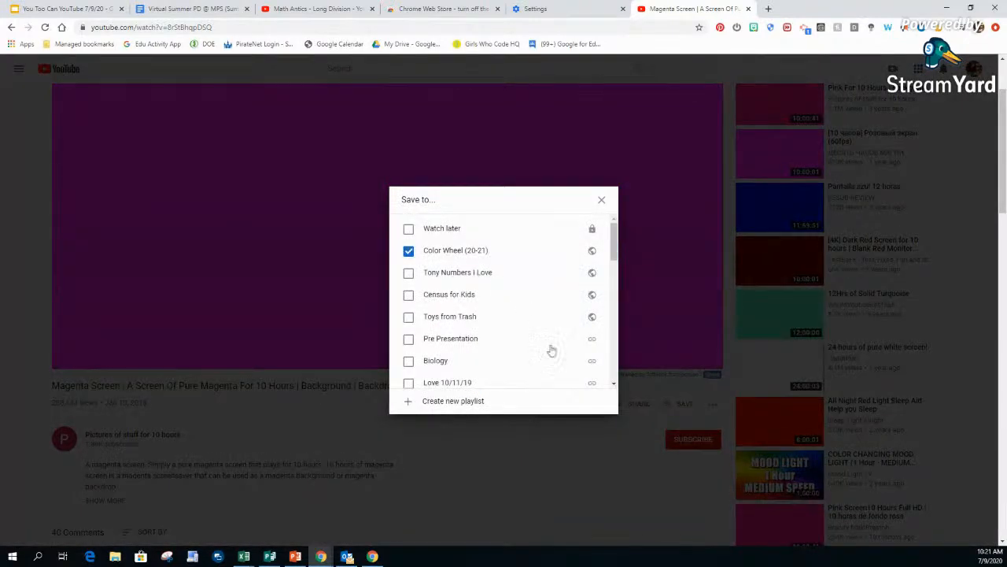
drag(614, 246, 603, 395)
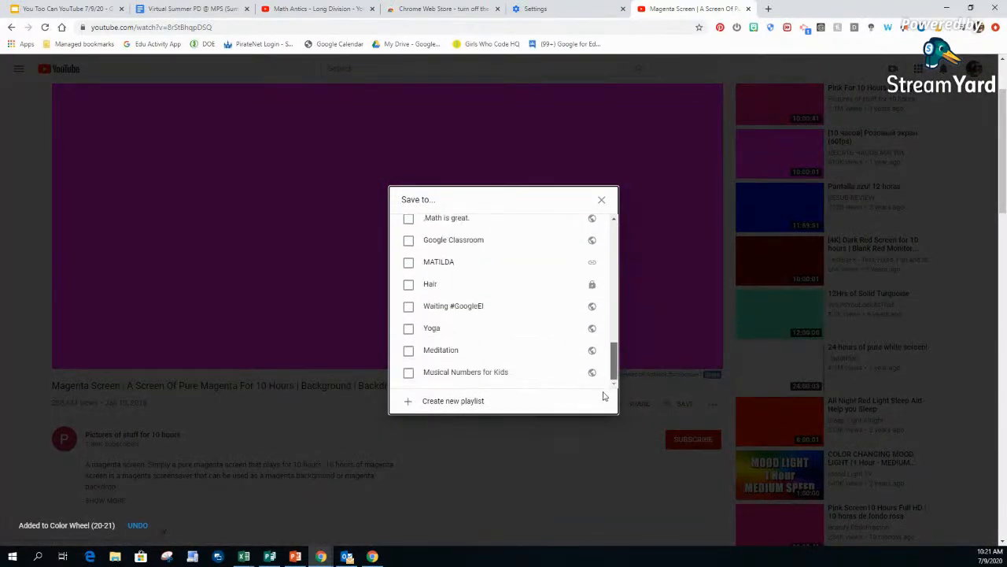
click(602, 199)
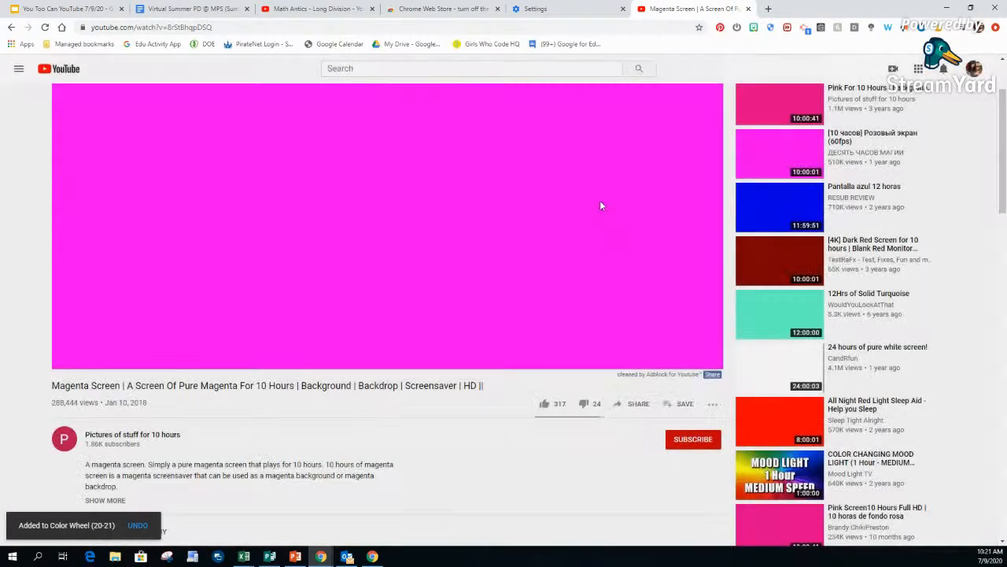
Expand the full list of saved playlists and open the "Color Wheel (20-21)" playlist.
scroll(157, 157, up, 2)
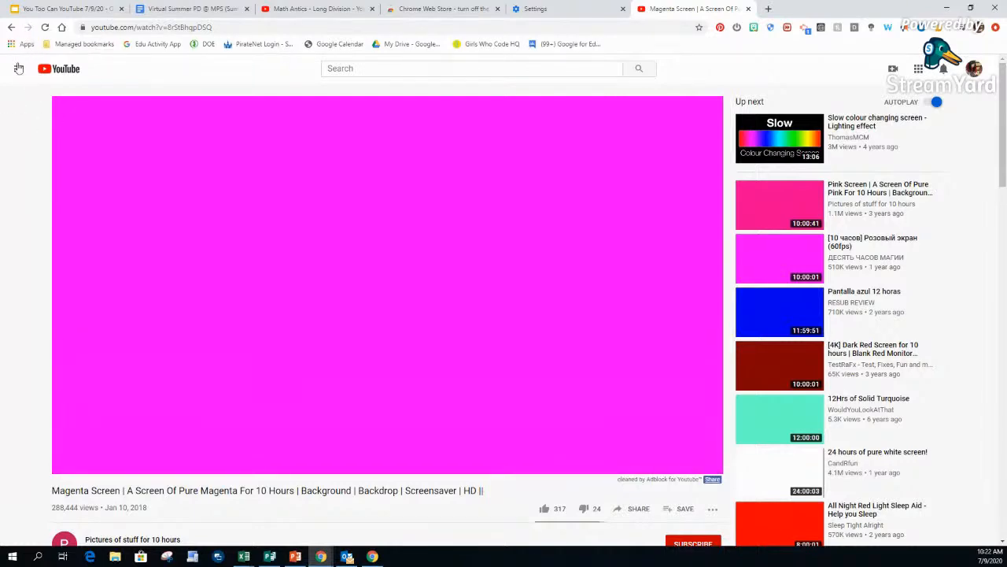
click(17, 69)
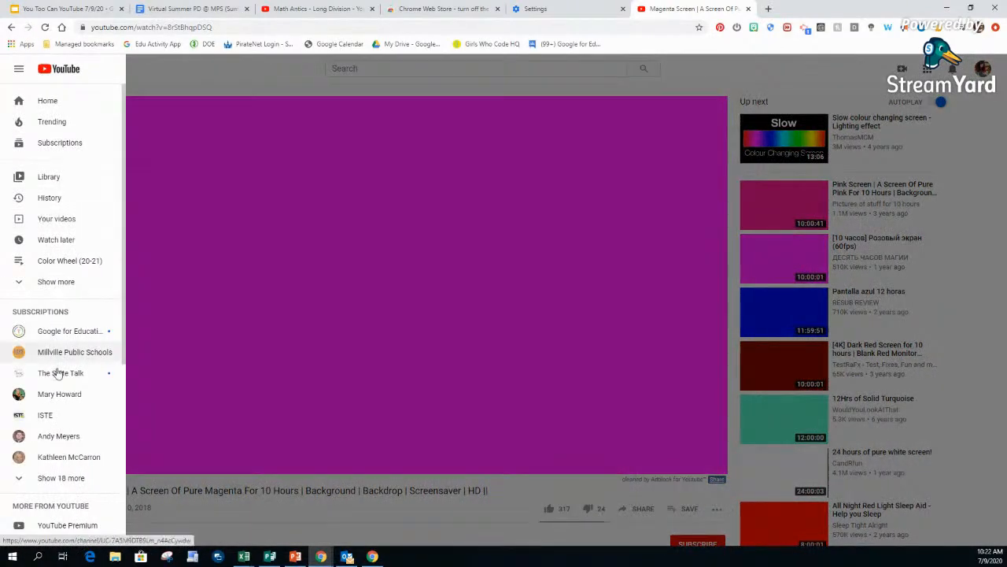
scroll(63, 375, down, 1)
scroll(66, 362, up, 1)
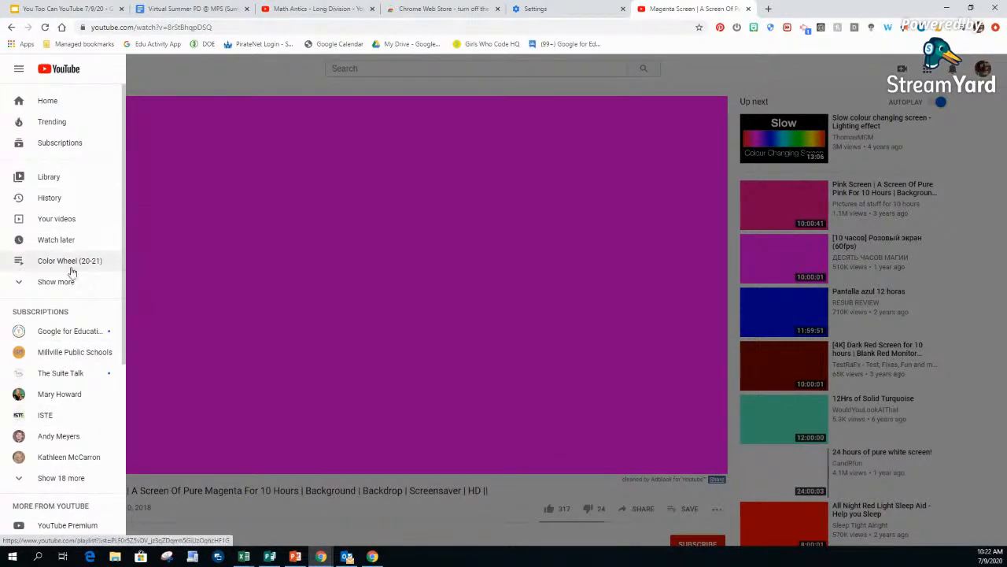
click(19, 288)
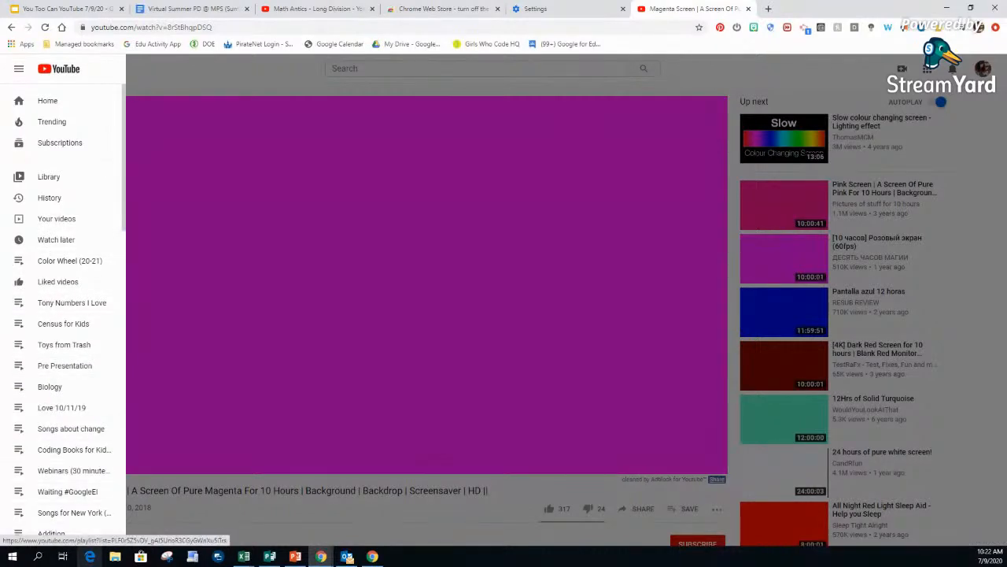
click(61, 266)
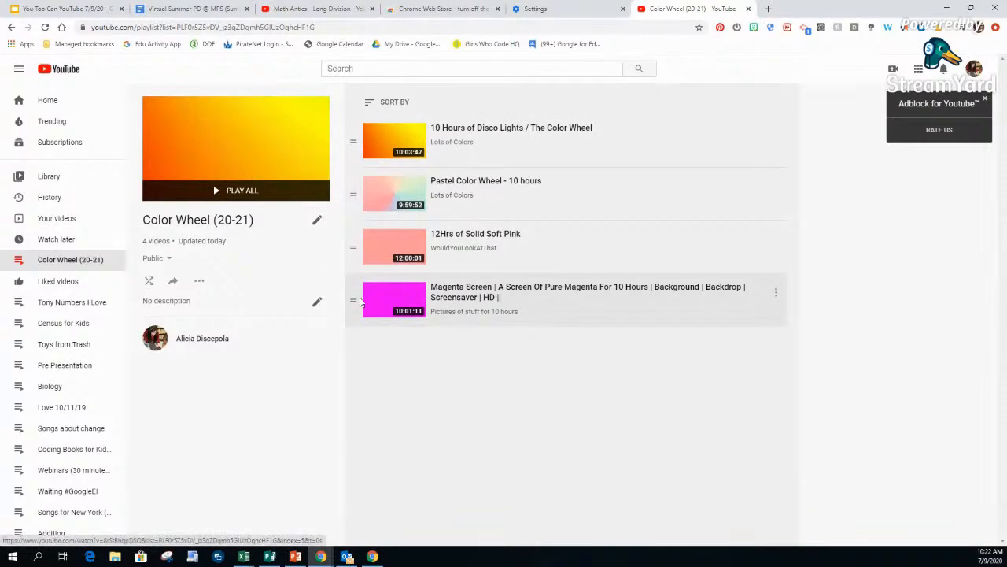
Reorder the playlist videos as 12Hrs of Solid Soft Pink, Magenta Screen, Pastel Color Wheel, 10 Hours of Disco Lights.
drag(353, 295, 363, 133)
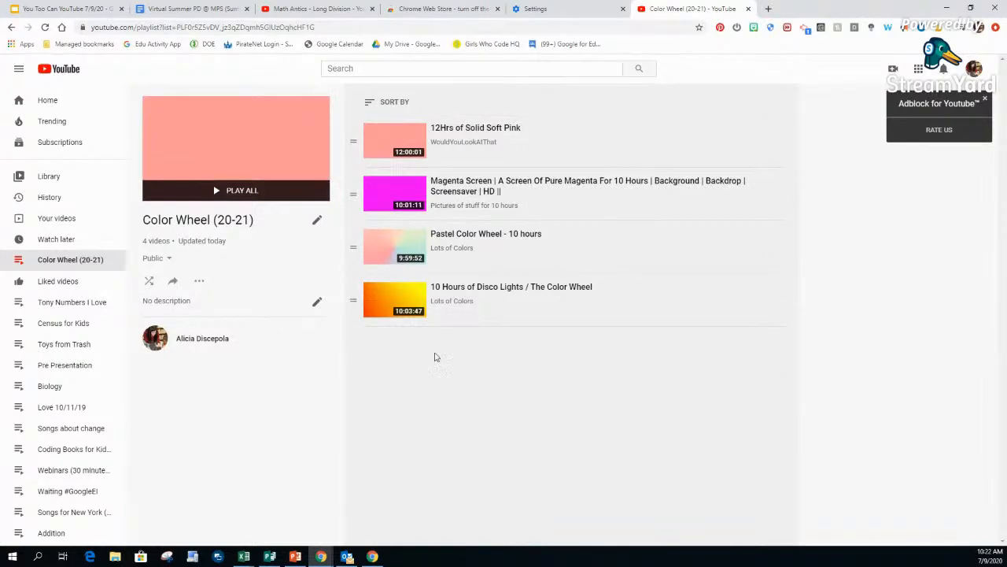
click(206, 287)
click(313, 513)
Allow collaborators to add videos to the "Color Wheel (20-21)" playlist and copy the collaboration invite link.
click(199, 283)
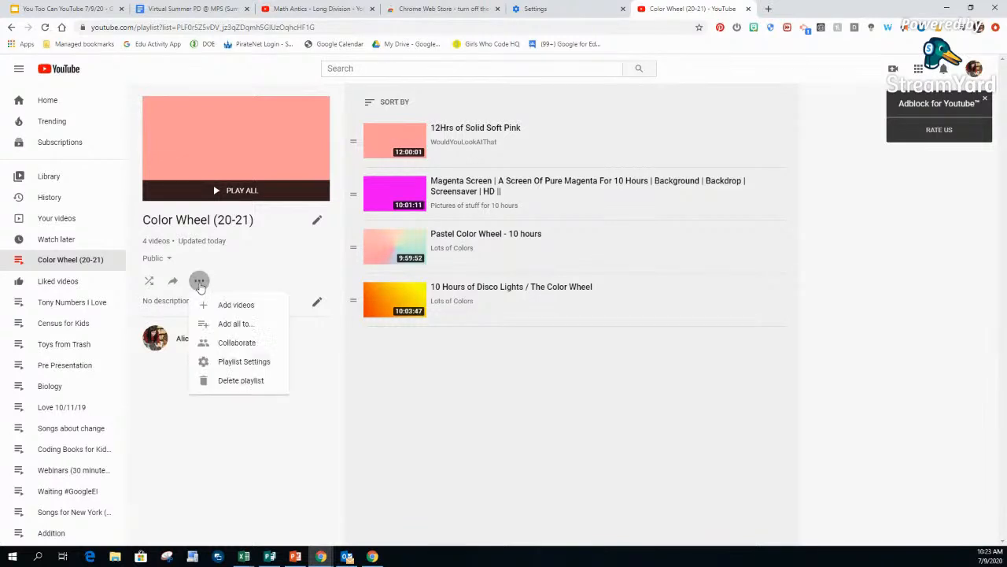
click(237, 342)
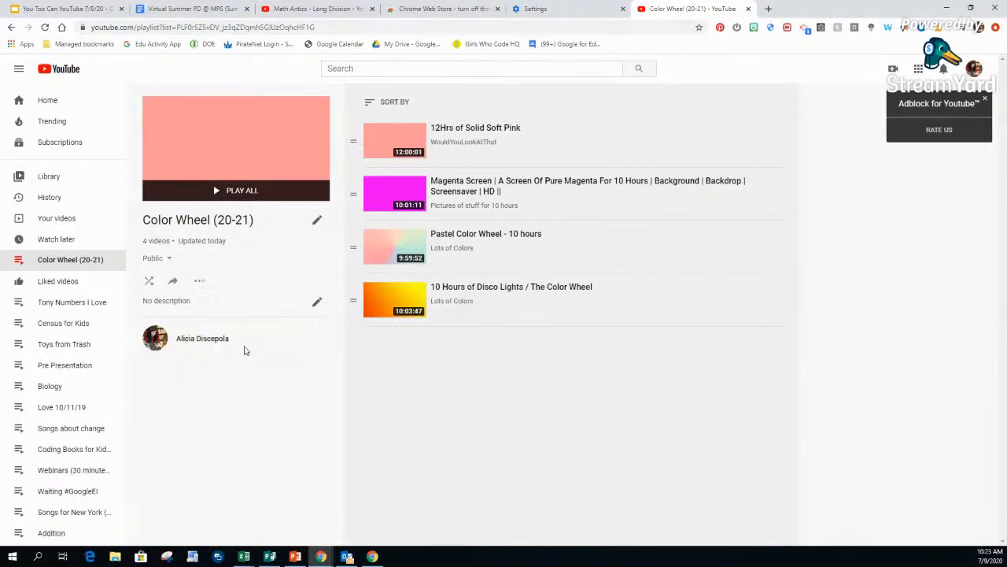
click(606, 289)
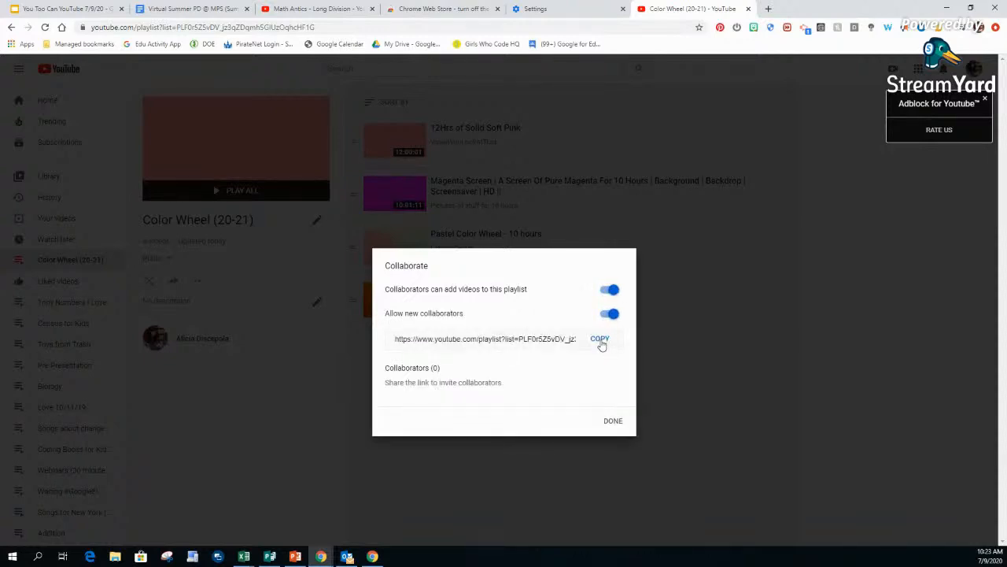
click(600, 339)
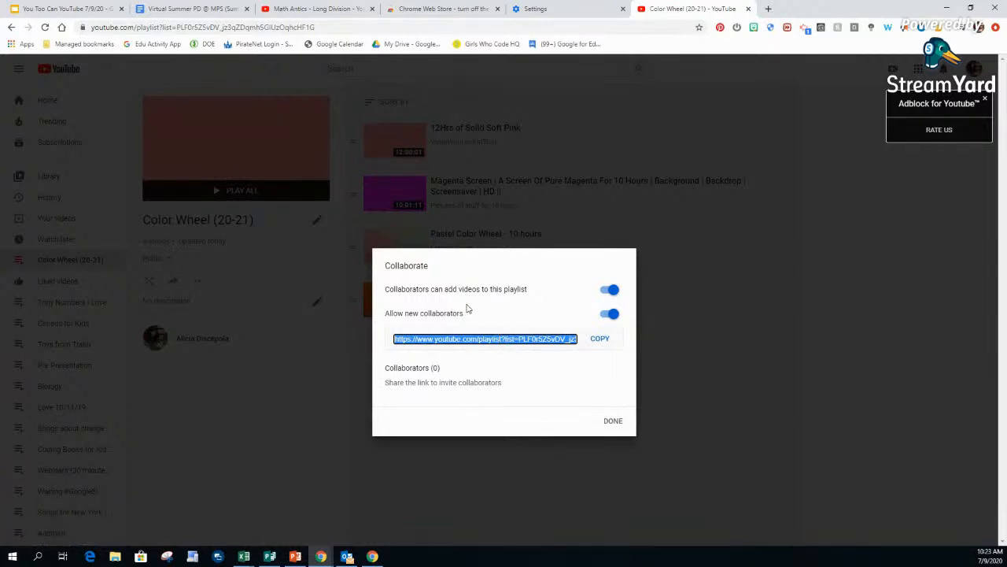
click(604, 339)
click(601, 346)
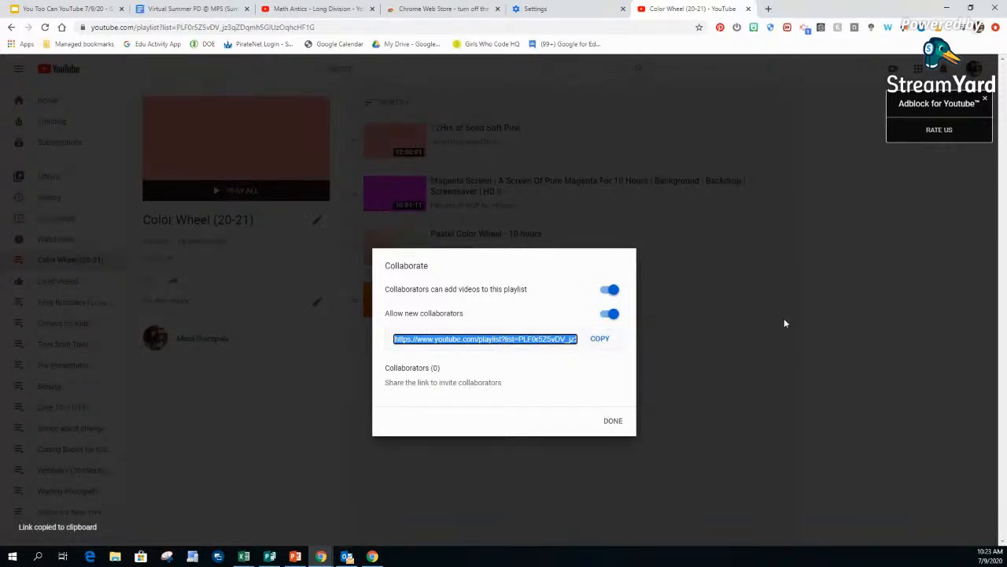
click(602, 346)
click(600, 339)
click(611, 421)
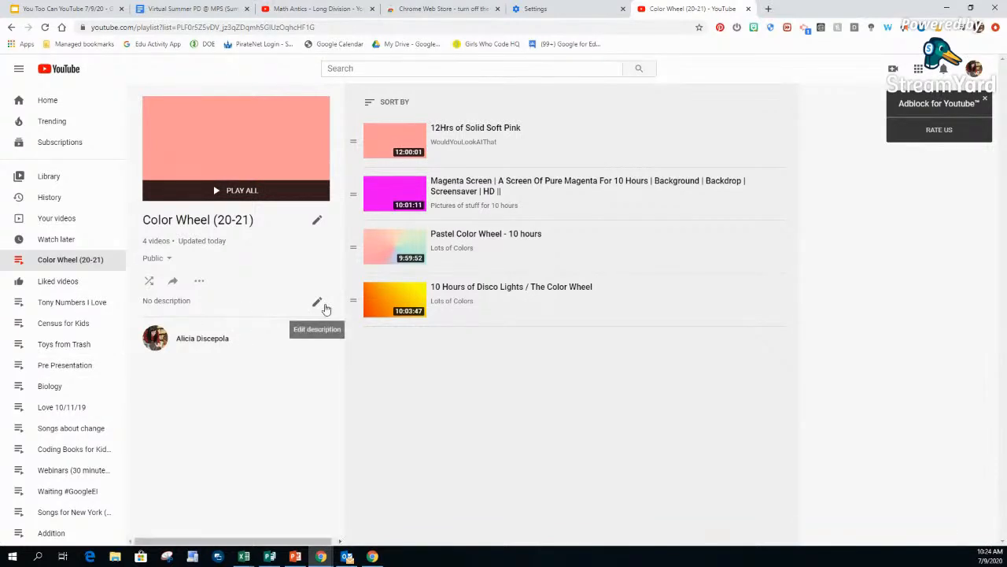
Review the playlist's settings, including the advanced Collaborate, Auto add and Basic options, and leave without saving changes.
click(197, 284)
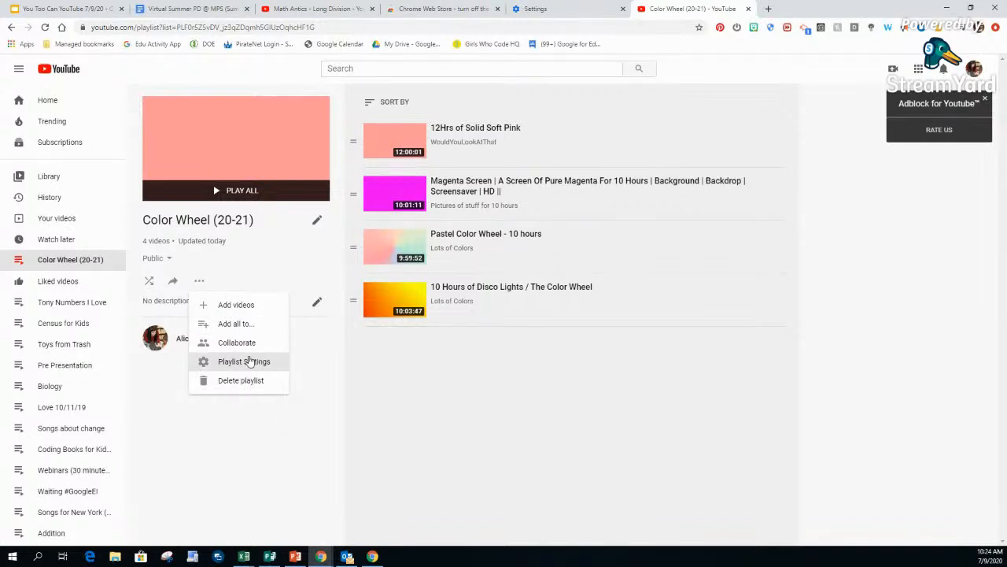
click(218, 362)
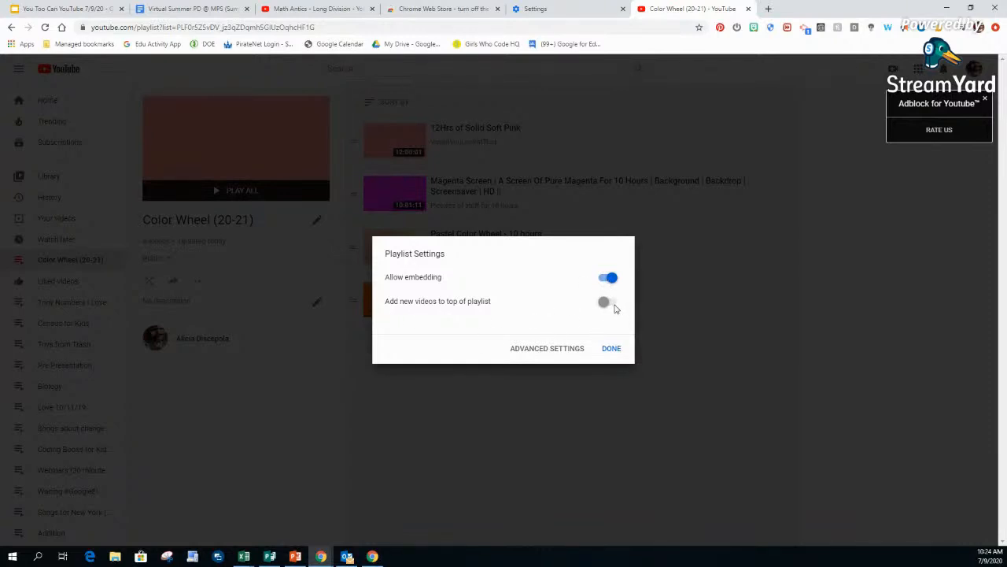
click(547, 351)
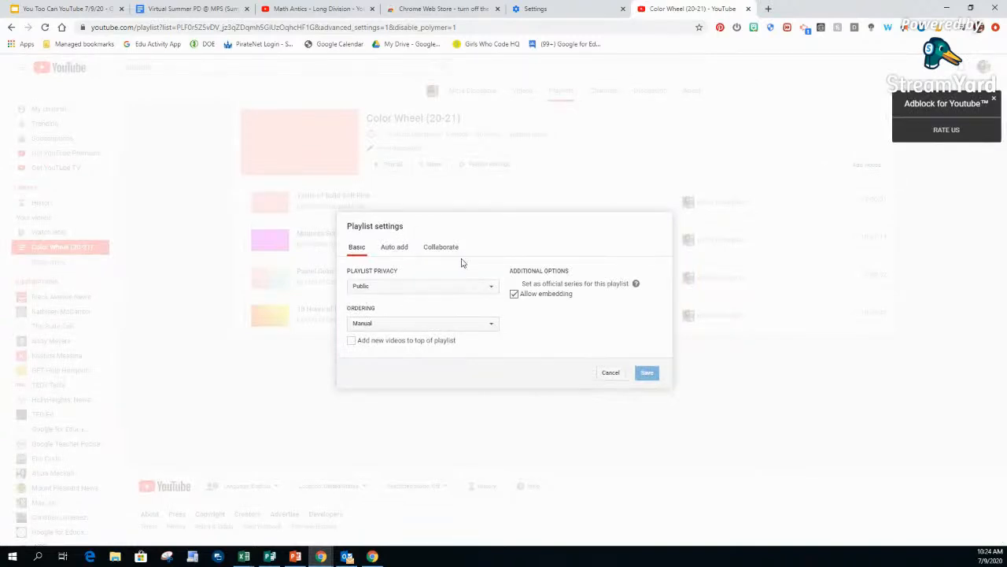
click(441, 245)
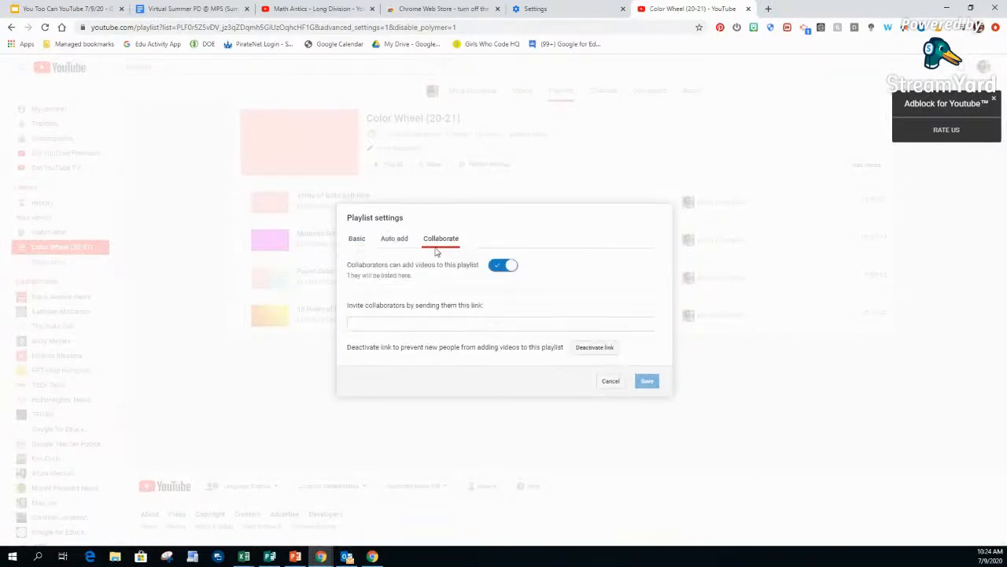
click(395, 235)
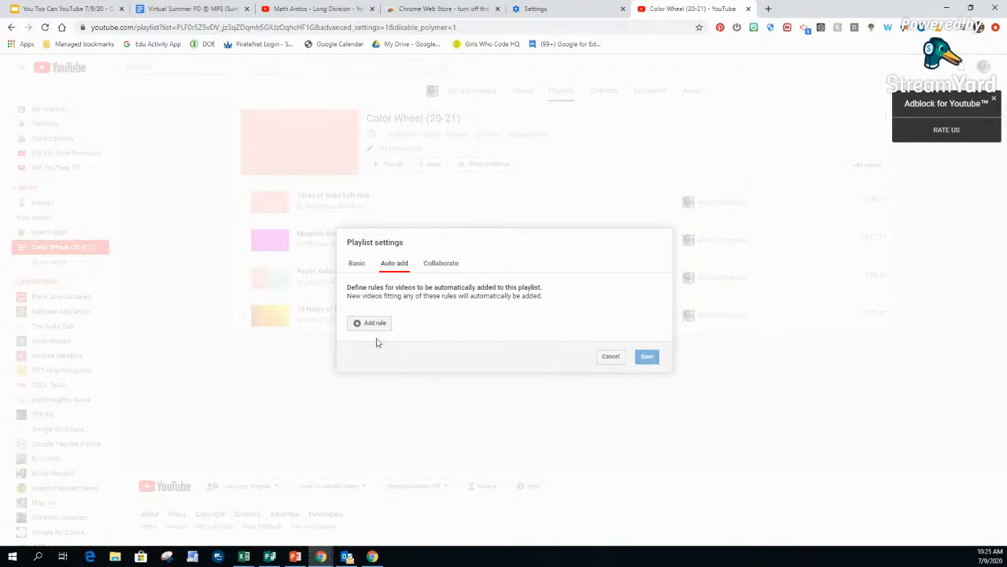
click(354, 266)
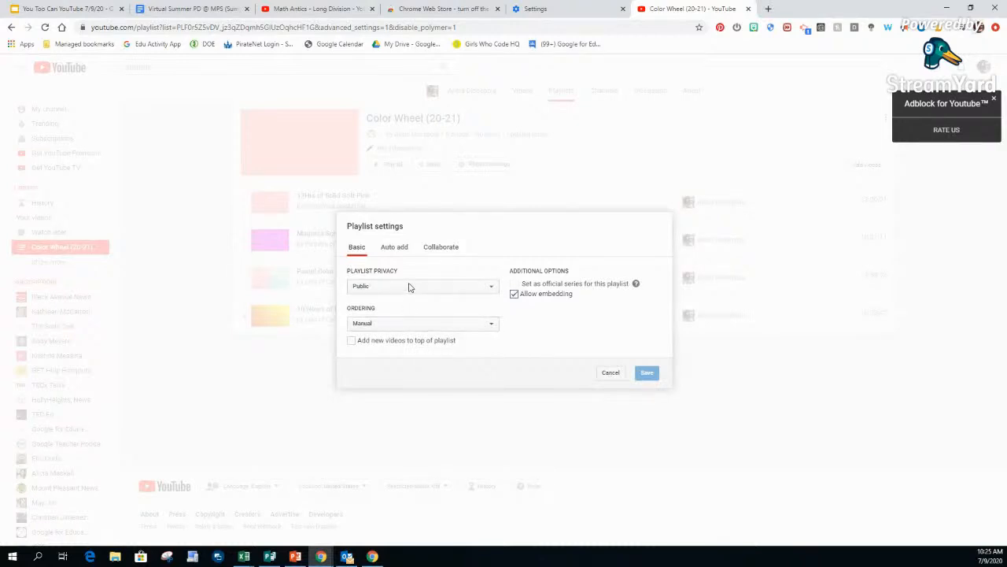
click(611, 373)
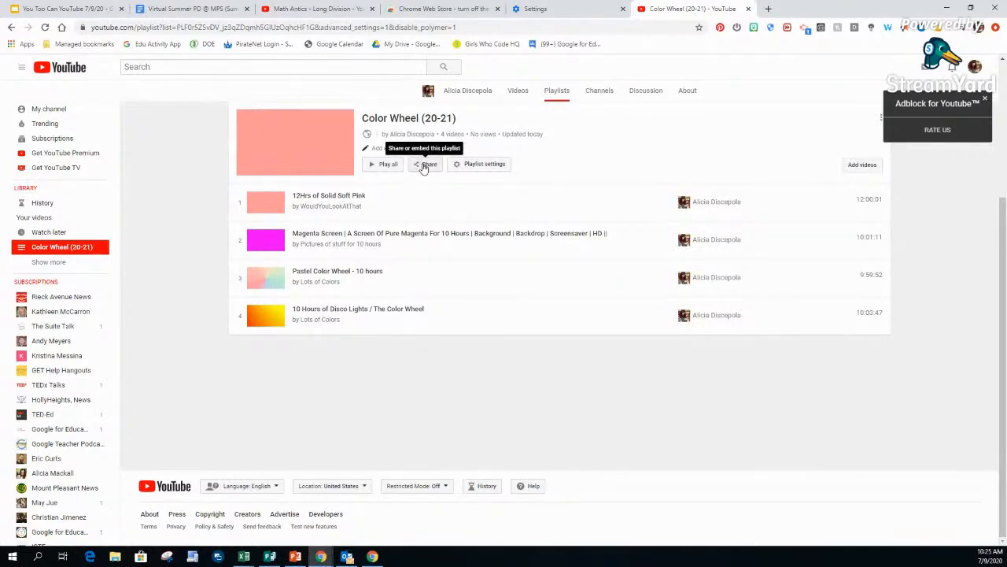
Copy the share link of the "Color Wheel (20-21)" playlist and close the sharing options.
click(424, 167)
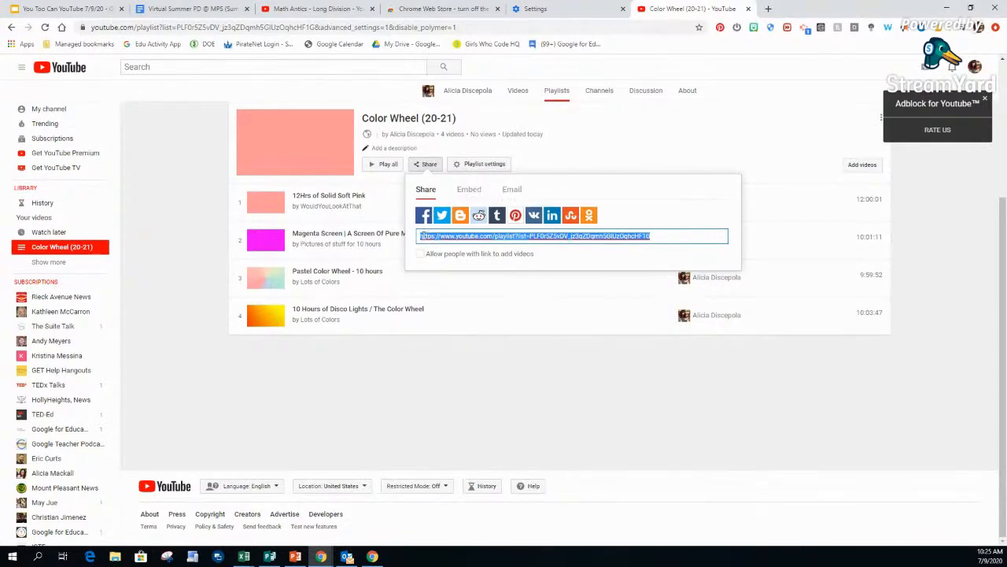
right_click(437, 240)
click(459, 275)
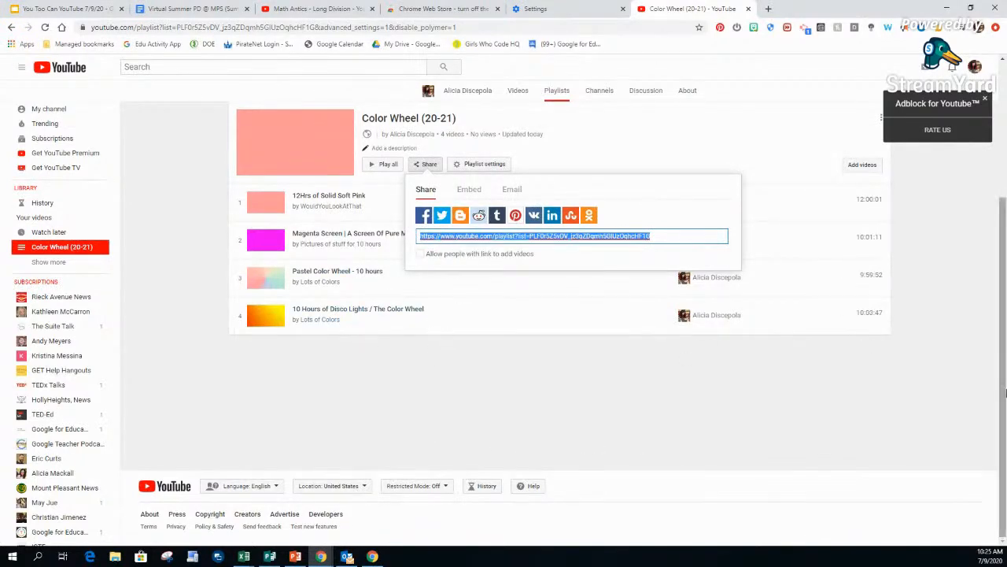
click(845, 423)
Examine the playlist's embed code and email sharing form, enter "i never do this" as the recipient, and close the form without sending.
click(429, 164)
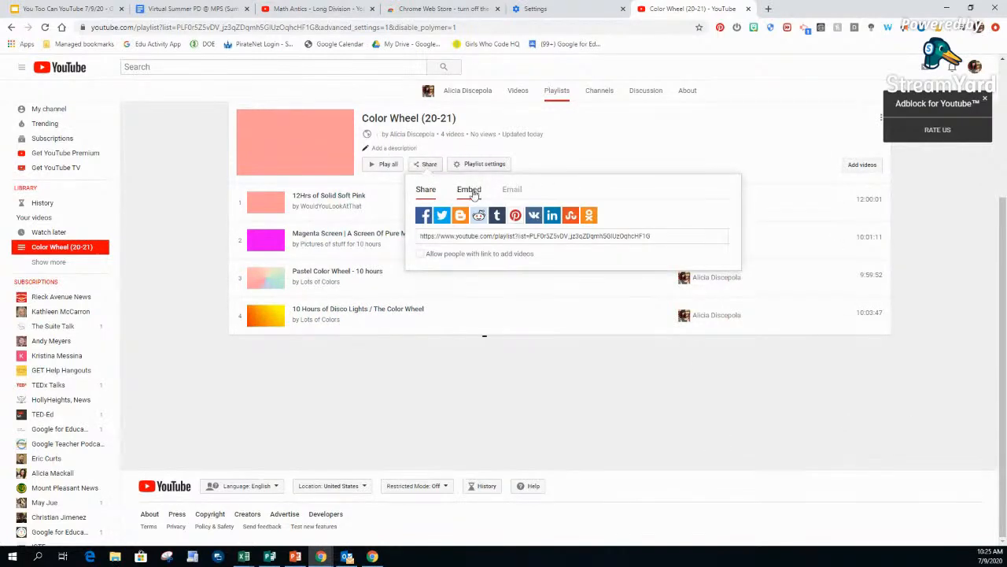
click(469, 190)
right_click(481, 213)
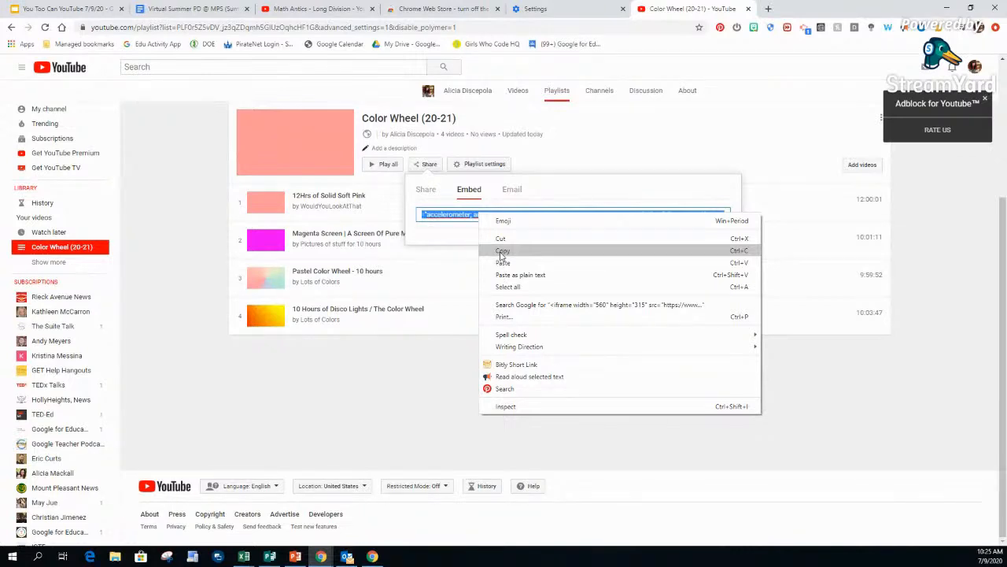
click(512, 190)
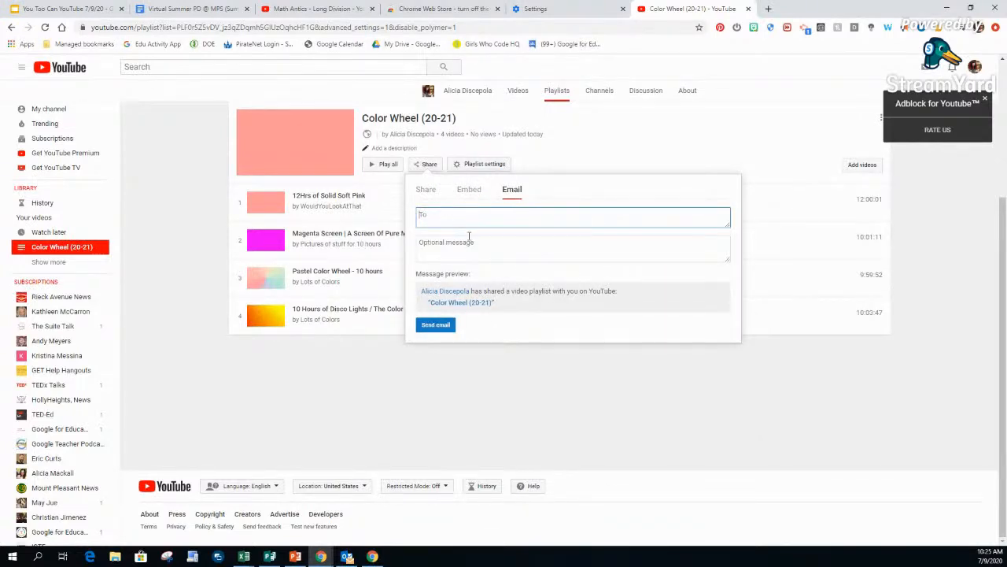
text(i never do this)
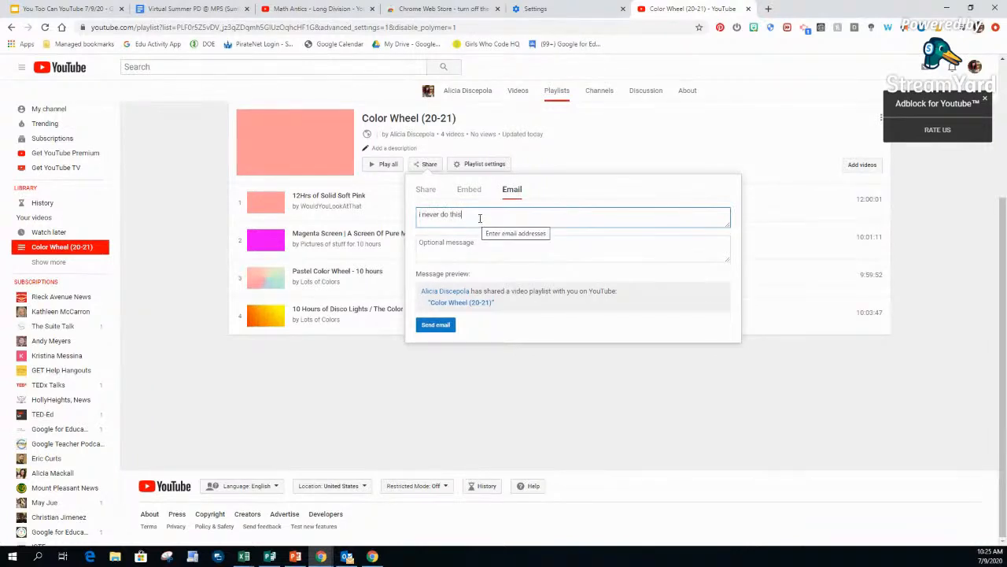
click(459, 410)
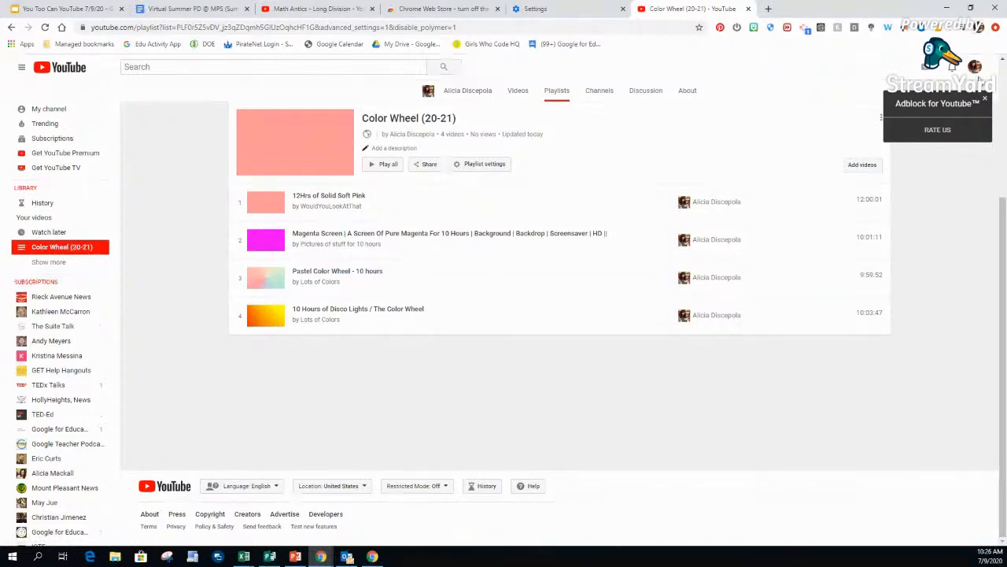
Dismiss the Adblock rating prompt, open your own channel page and reopen it through the account options.
click(984, 100)
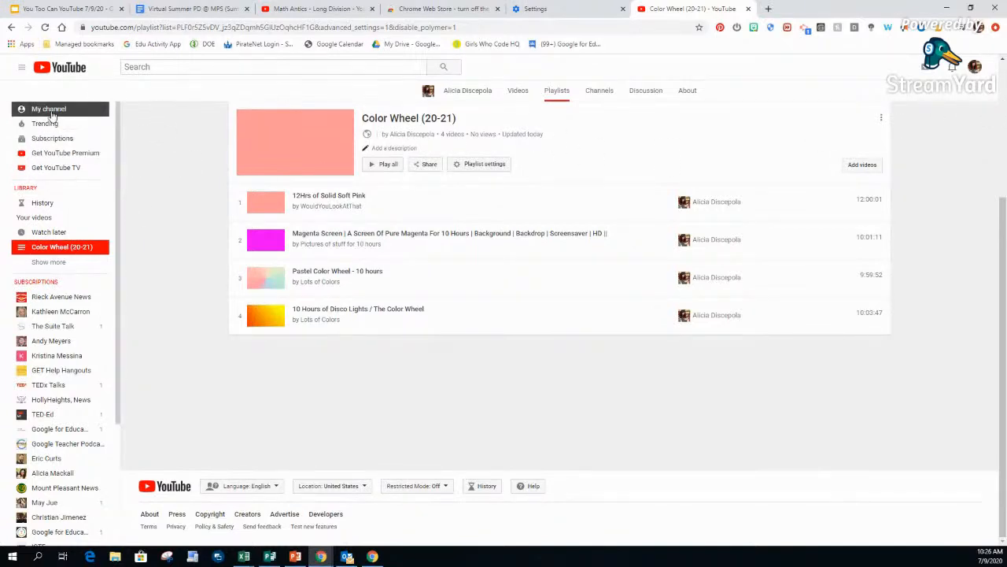
click(47, 109)
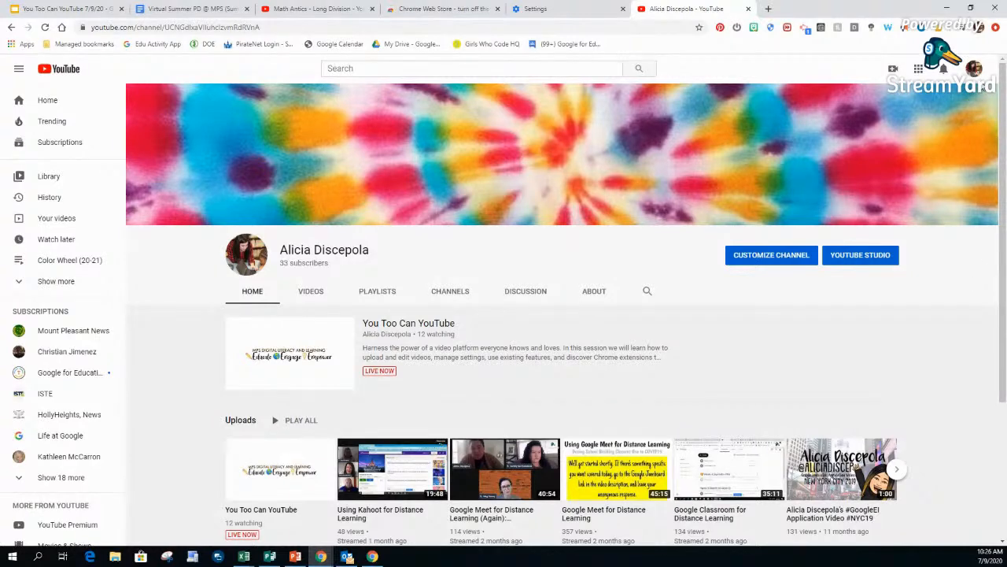
click(974, 68)
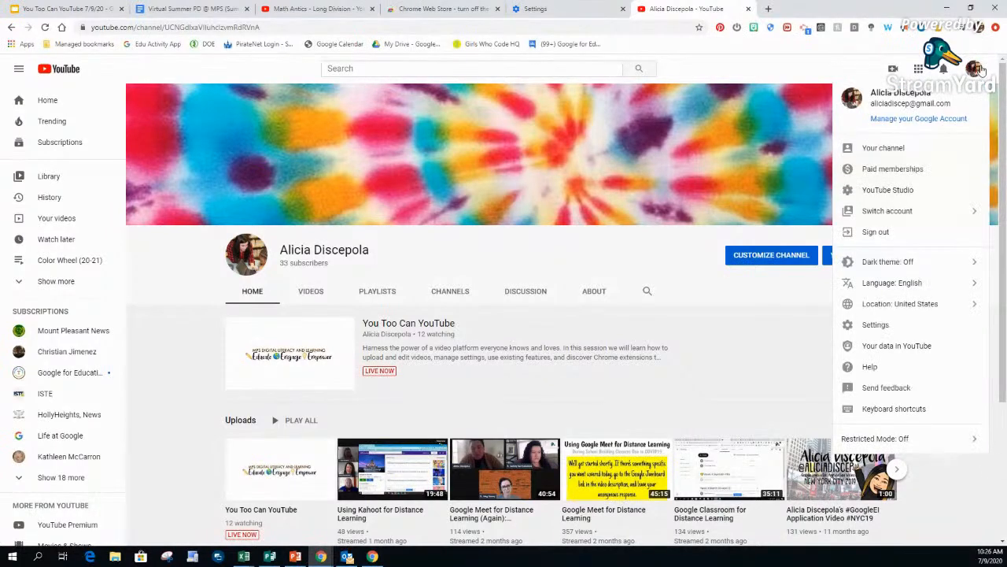
click(873, 148)
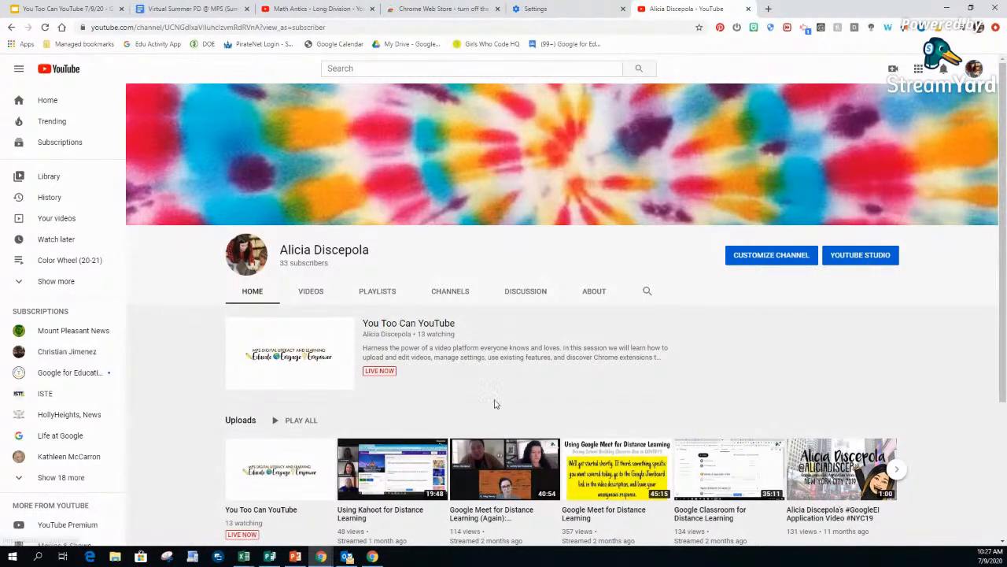
Look through the channel page's home content, playlists and videos, and return to its home section.
scroll(461, 376, down, 1)
scroll(420, 373, down, 1)
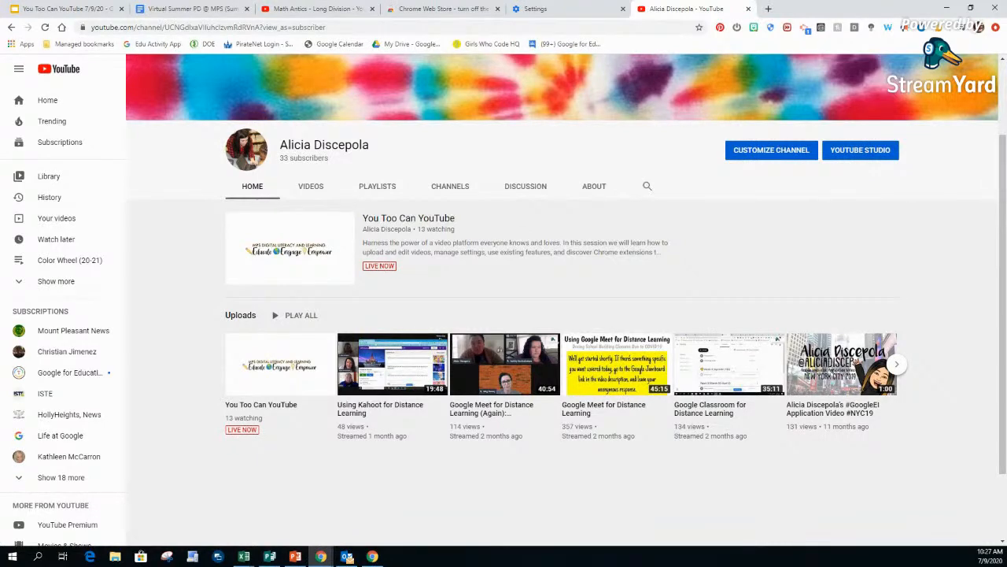
click(363, 192)
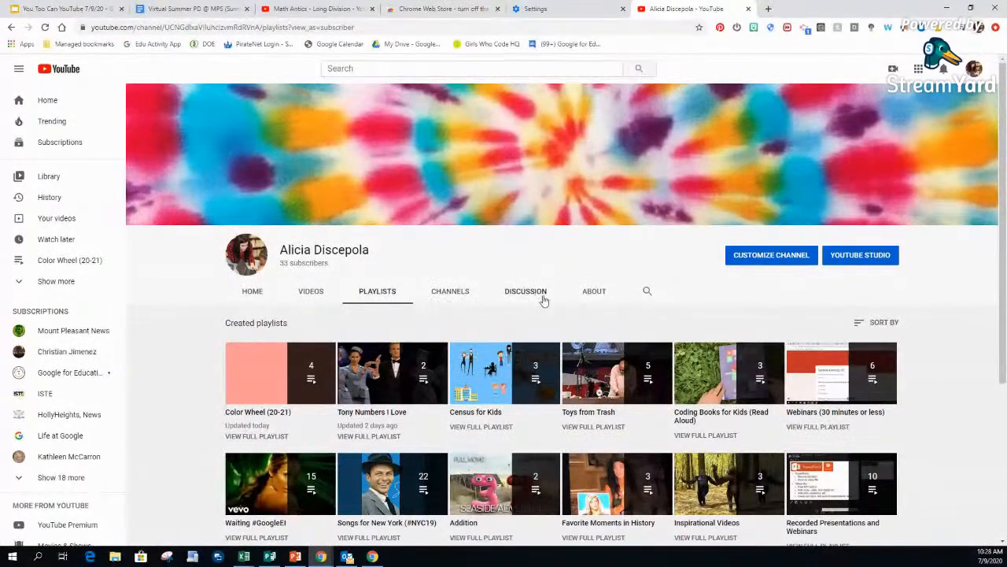
click(305, 293)
click(262, 300)
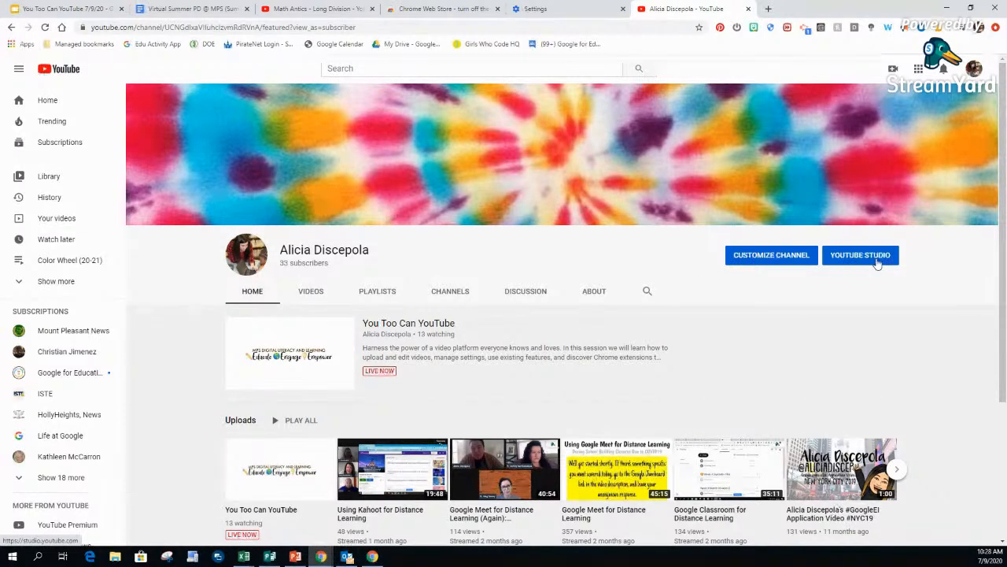
Open YouTube Studio from the account options and review the channel dashboard's performance, news and subscriber cards.
click(975, 68)
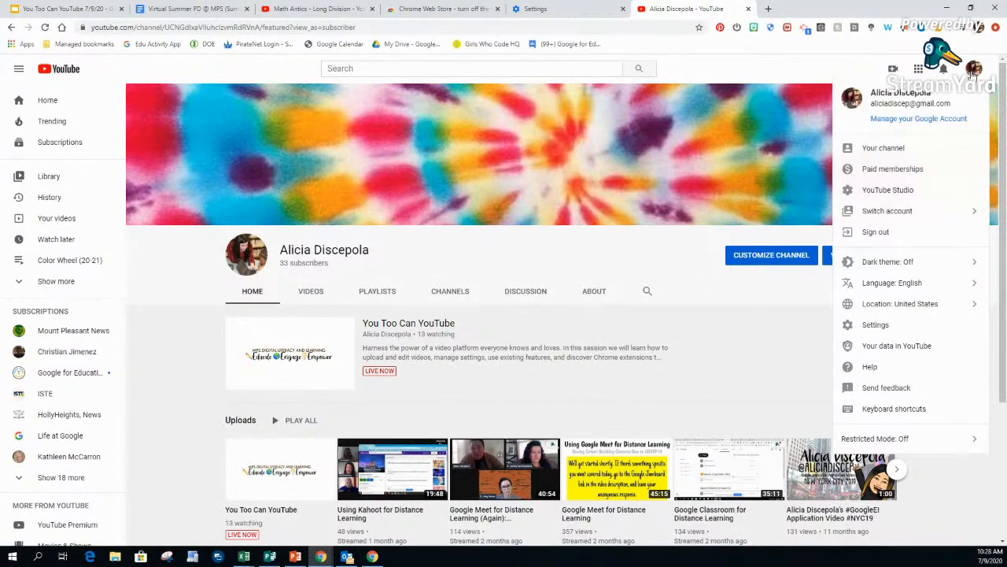
click(888, 189)
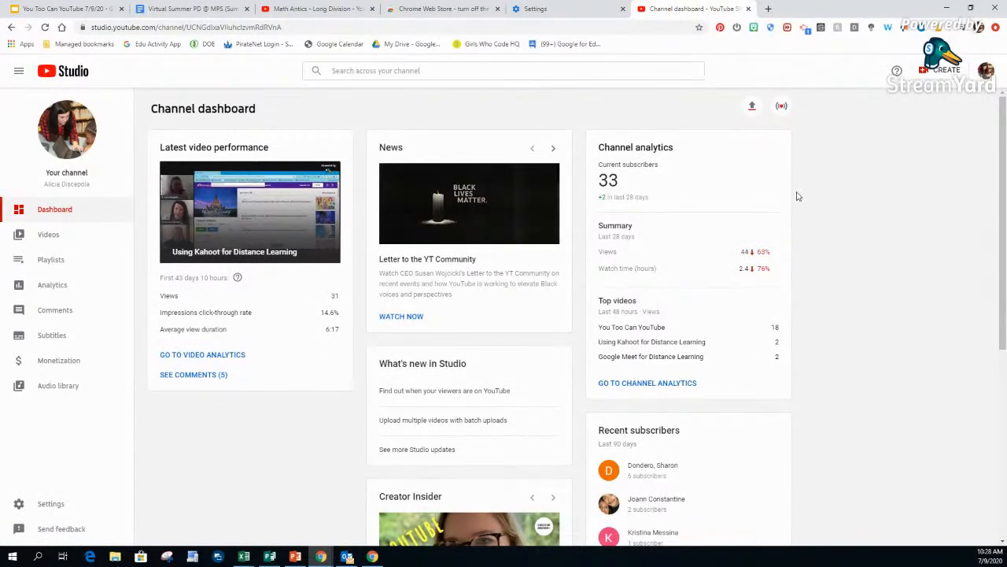
scroll(260, 343, down, 3)
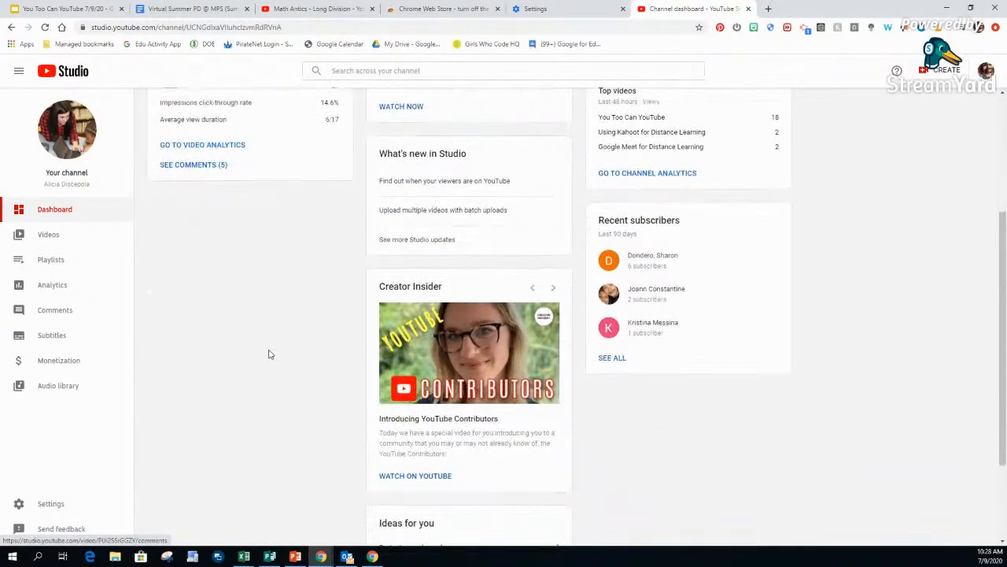
scroll(268, 354, up, 3)
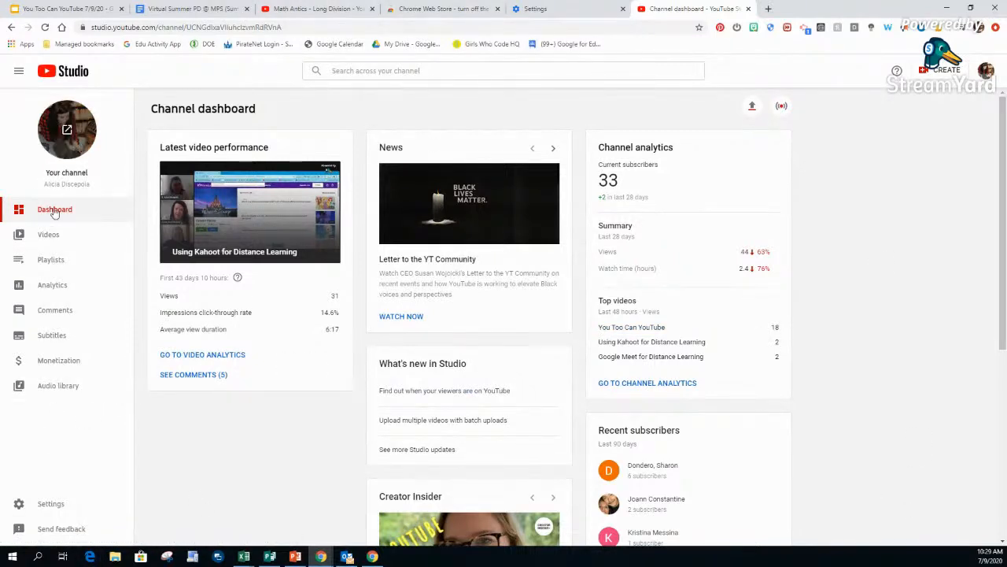
Review the channel's uploaded videos, including the extra options and visibility choices of "TLK Stampede", without changing anything.
click(49, 241)
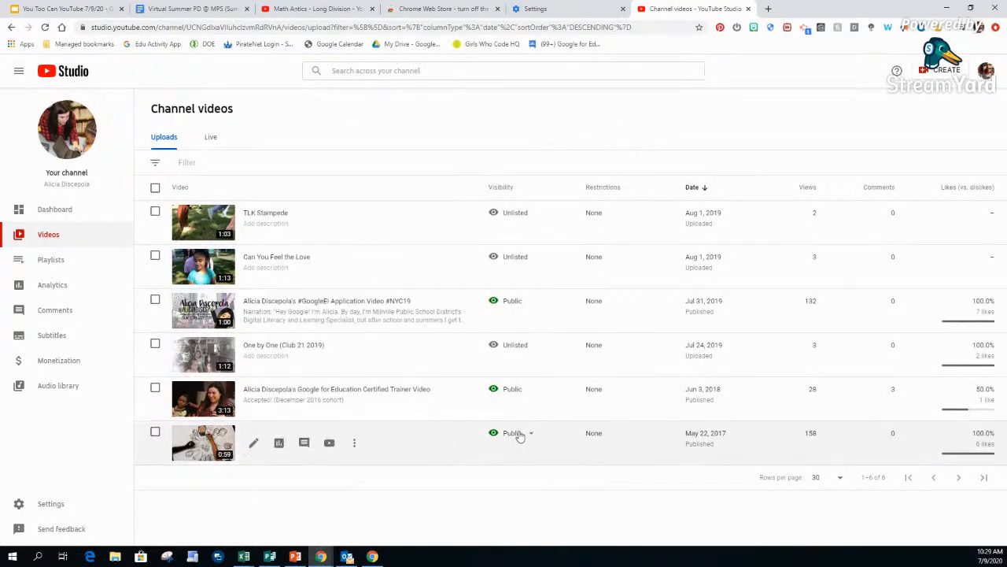
mouse_move(517, 227)
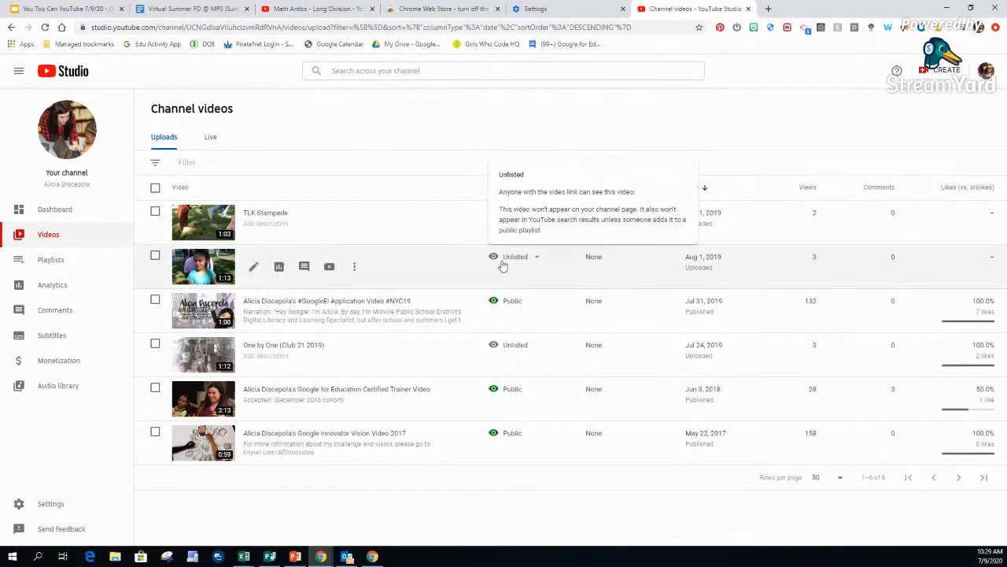
mouse_move(528, 266)
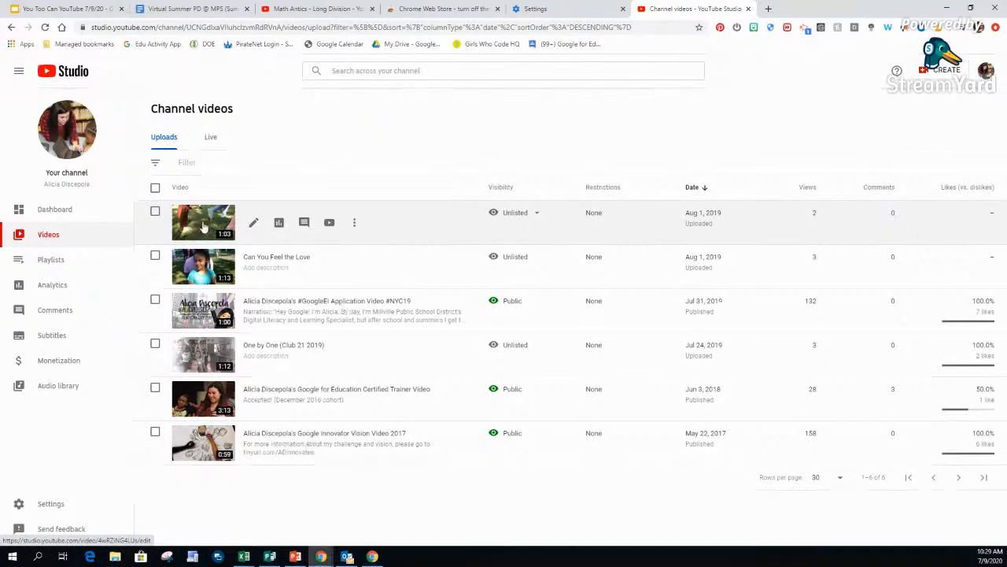
click(354, 223)
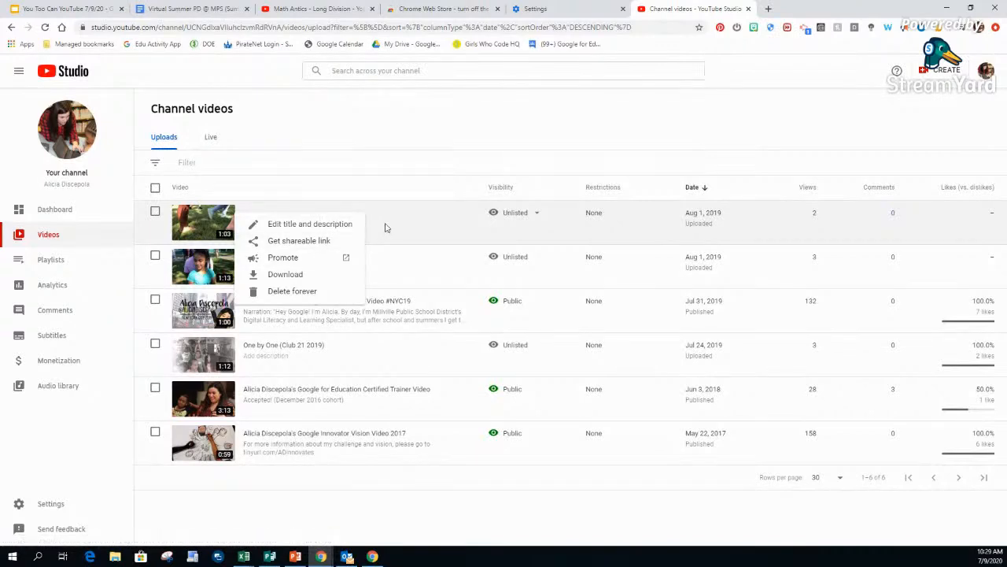
click(328, 181)
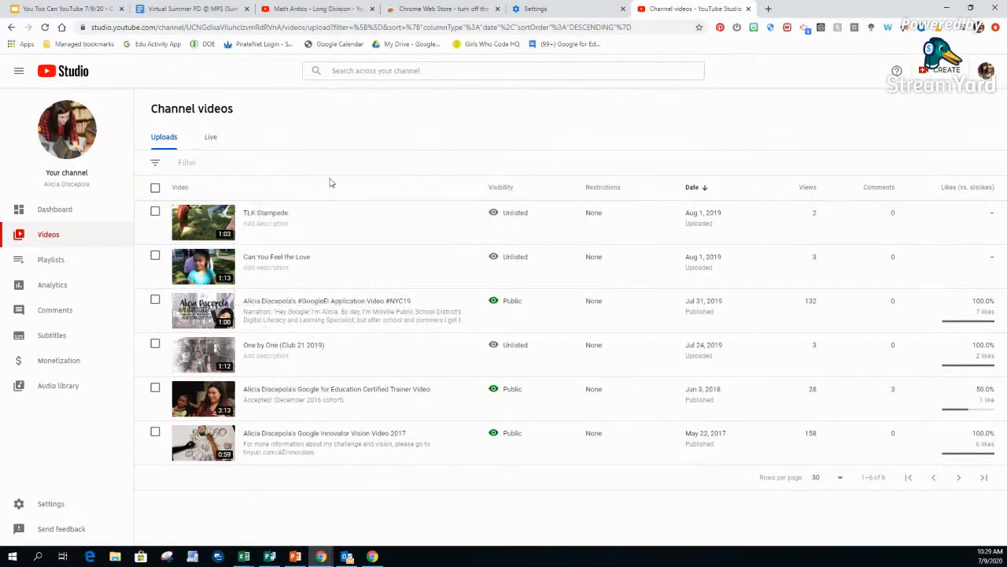
click(536, 212)
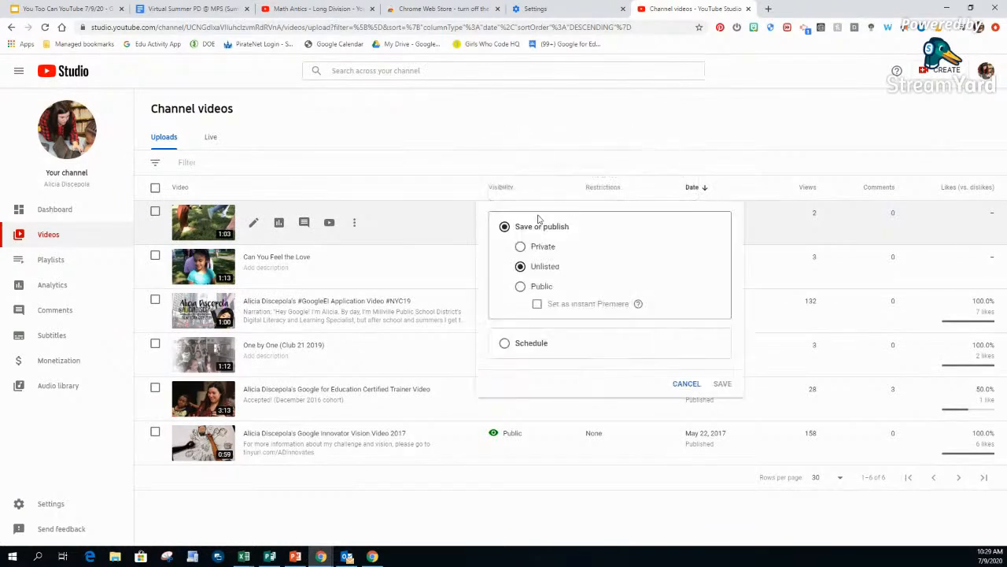
click(396, 165)
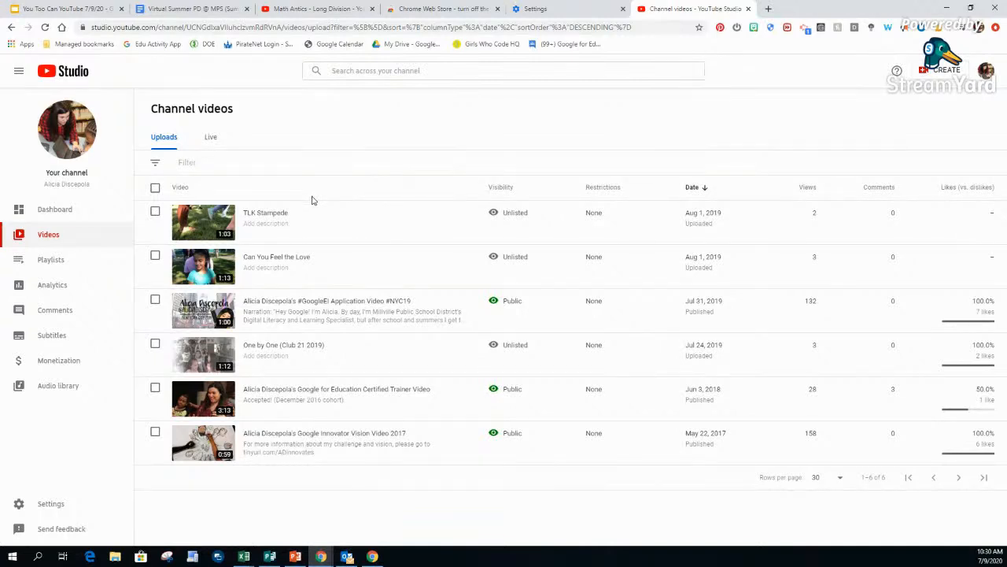
mouse_move(290, 208)
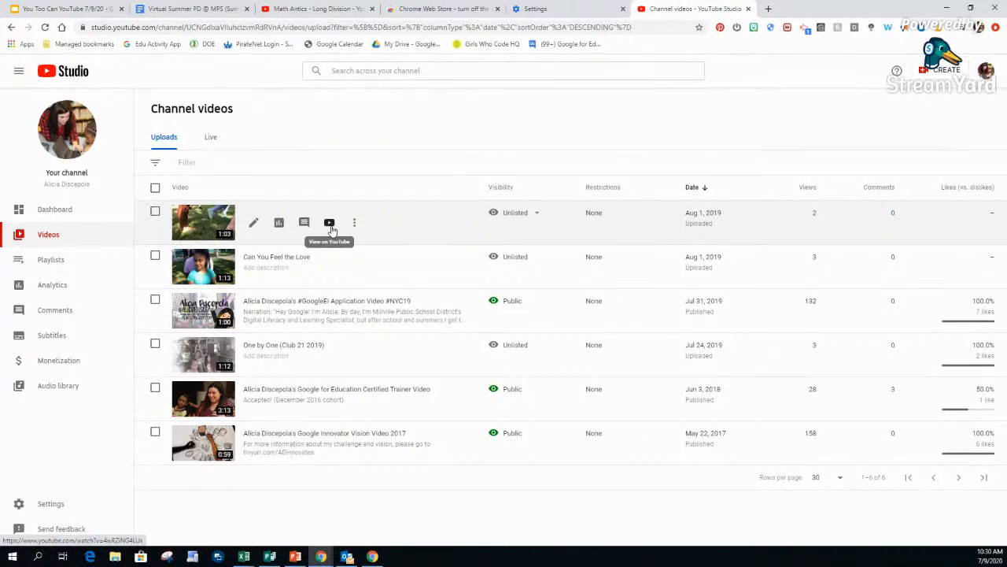
Open the details of the "TLK Stampede" video and review its description, thumbnail, audience and tag settings.
click(254, 224)
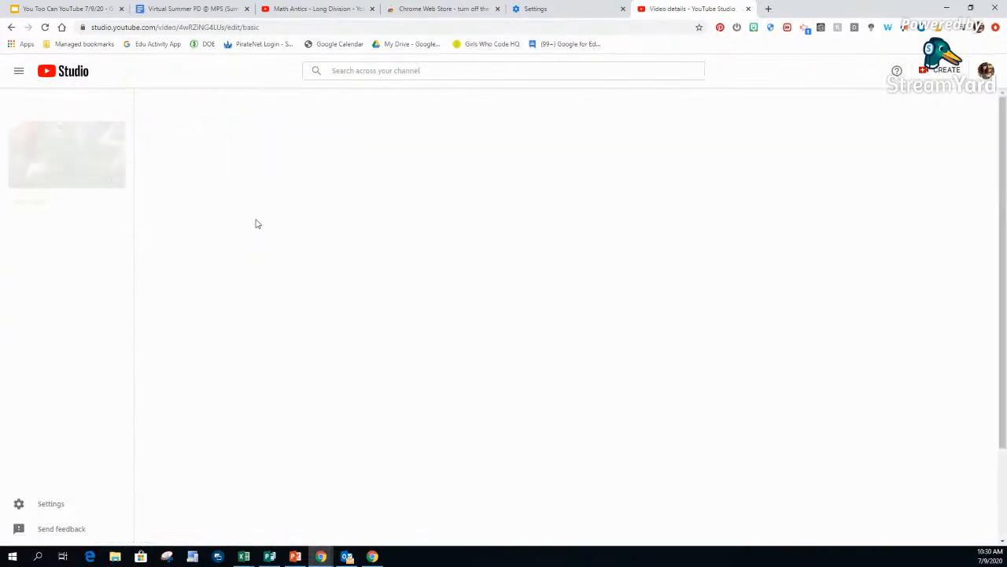
scroll(499, 364, down, 1)
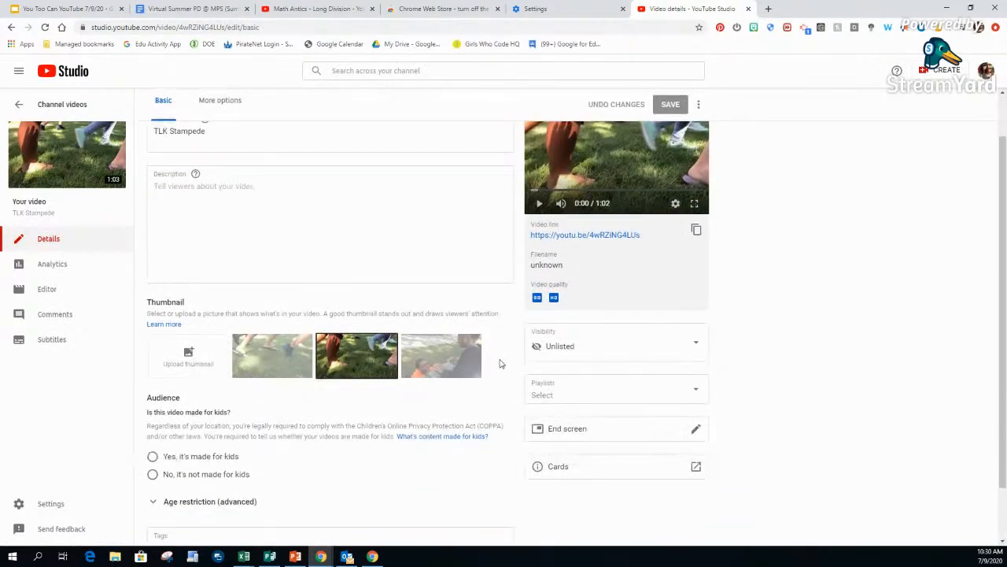
scroll(500, 364, down, 1)
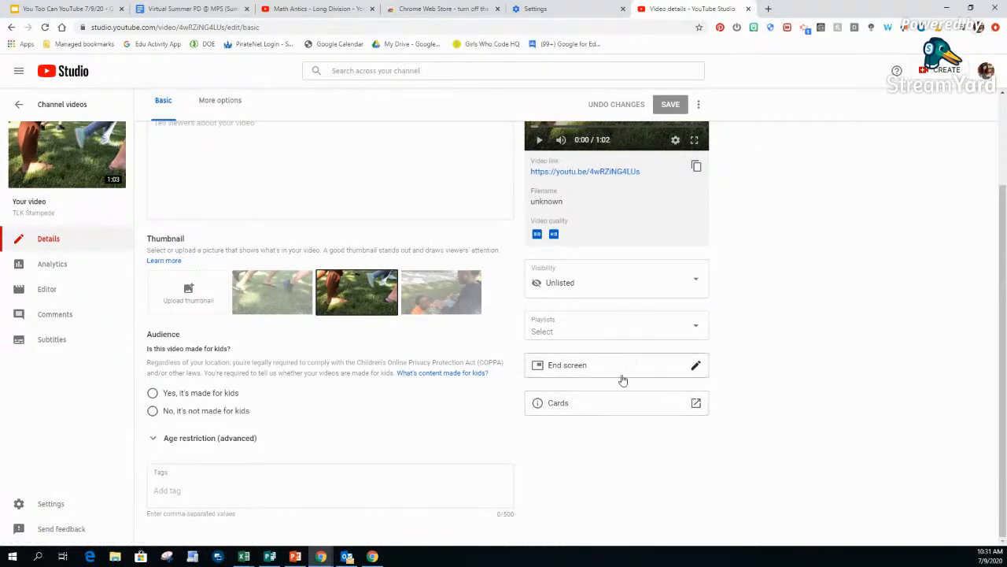
Open the video's end screen editor and apply the "1 video, 1 subscribe" template with both elements along the upper edge.
click(696, 368)
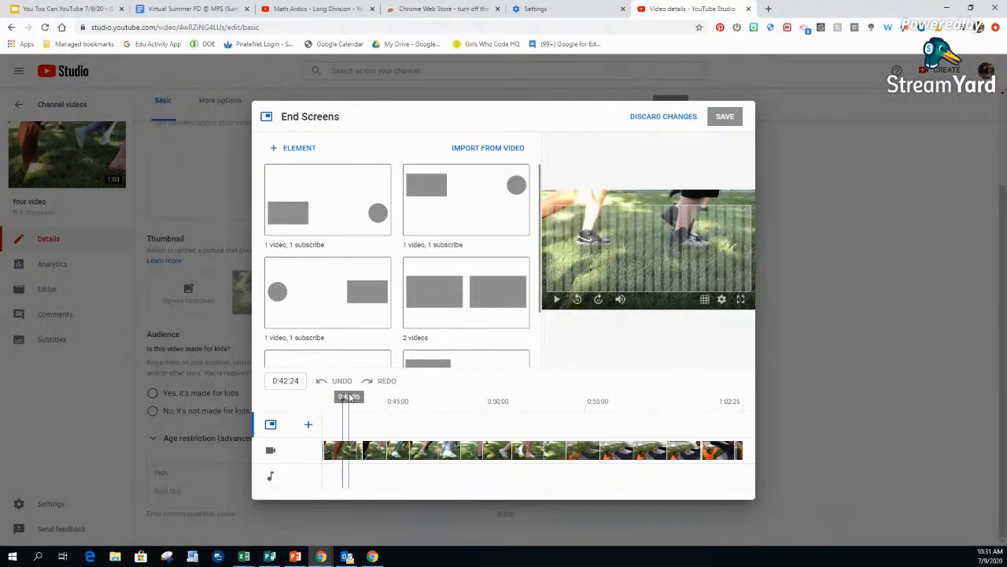
drag(343, 399, 854, 394)
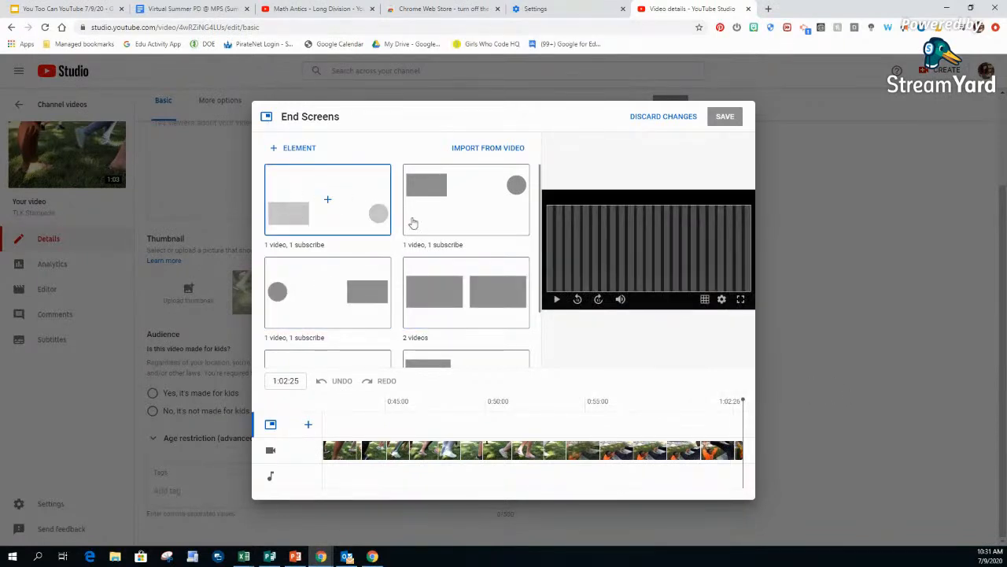
click(464, 206)
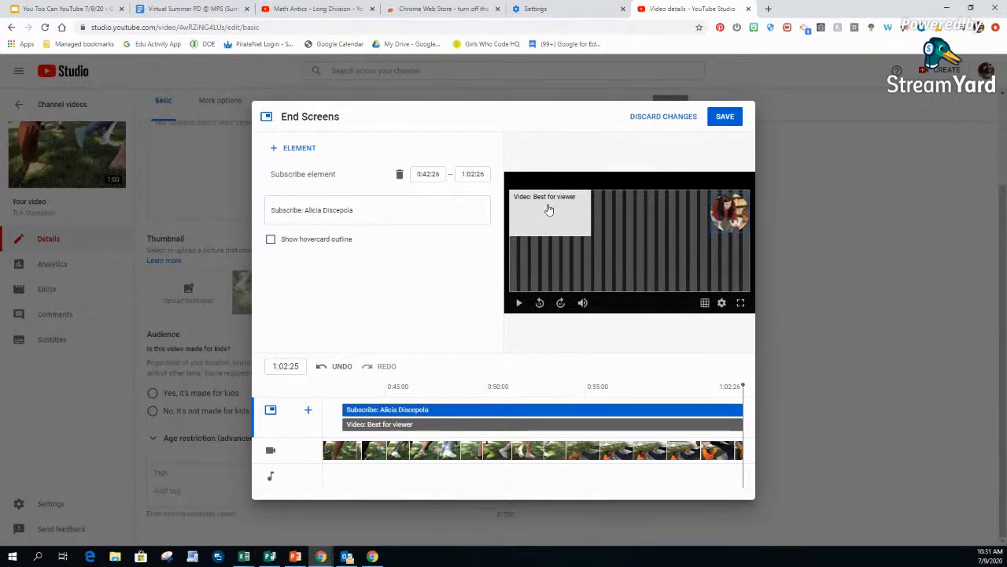
Place the subscribe element near the frame's lower centre, set the upper-left video element to "Most recent upload", and save the end screen.
drag(733, 223, 653, 241)
drag(585, 221, 719, 216)
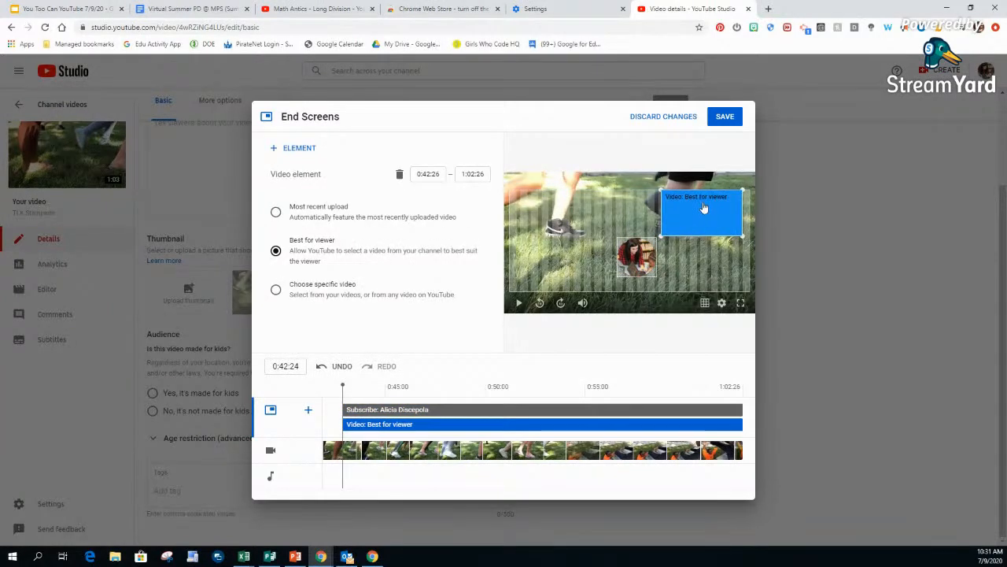
click(276, 212)
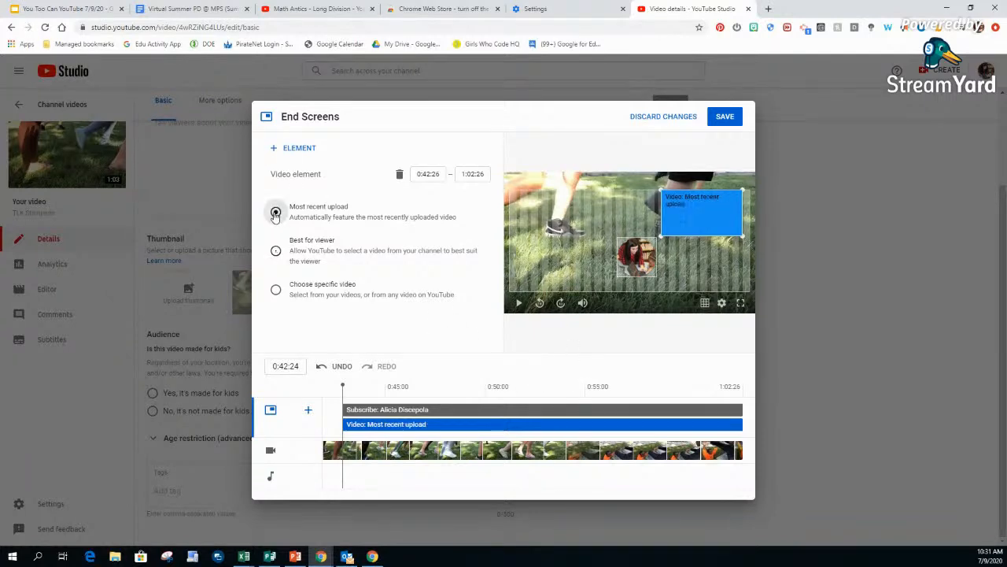
drag(720, 219, 558, 220)
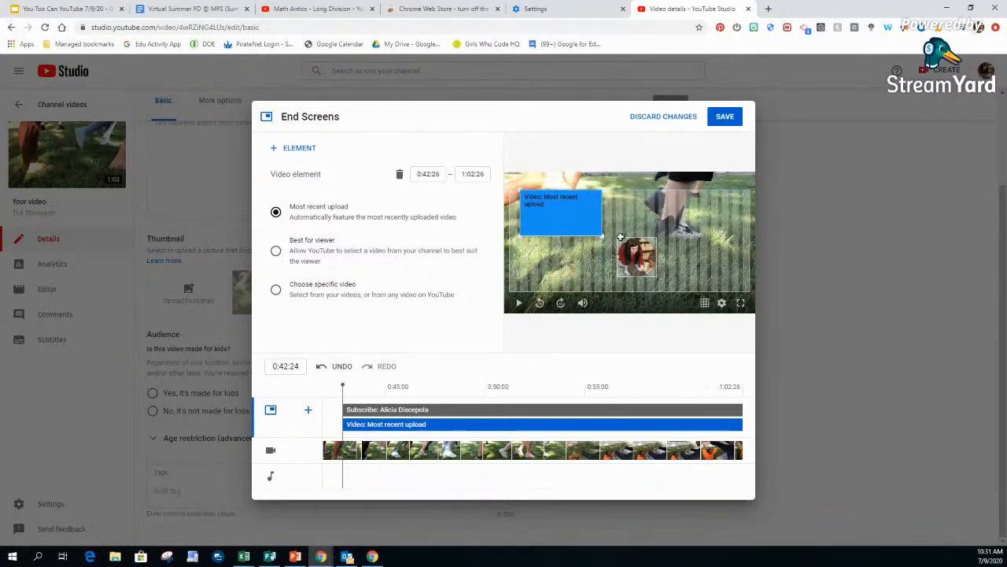
click(725, 118)
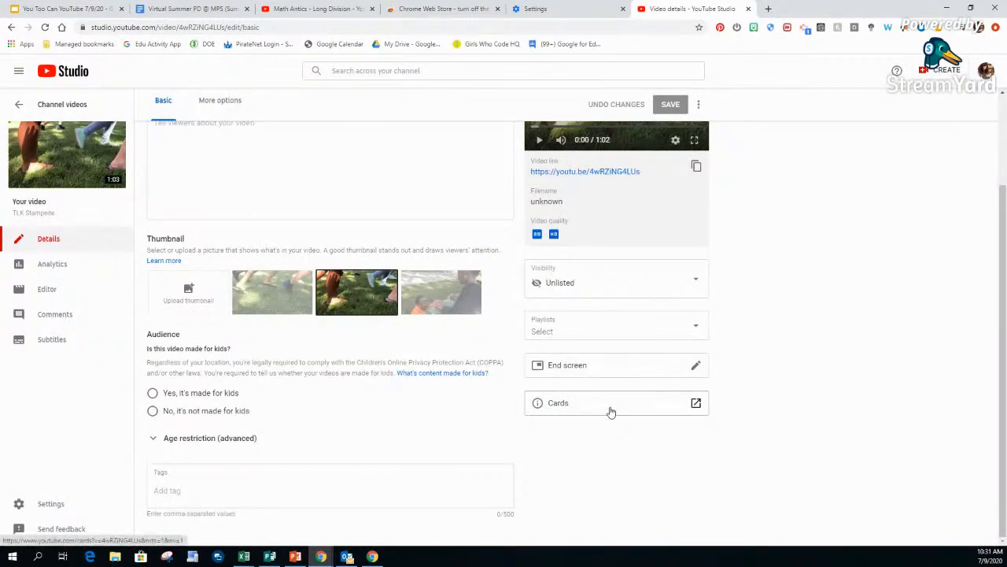
Check the end of the "TLK Stampede" video in the details preview at about 1:00.
scroll(611, 412, up, 2)
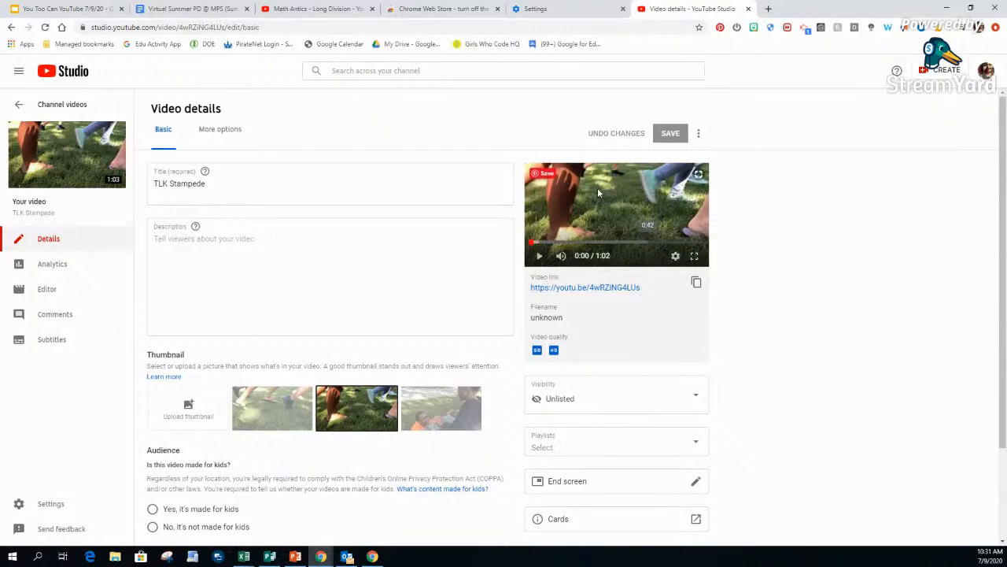
click(702, 244)
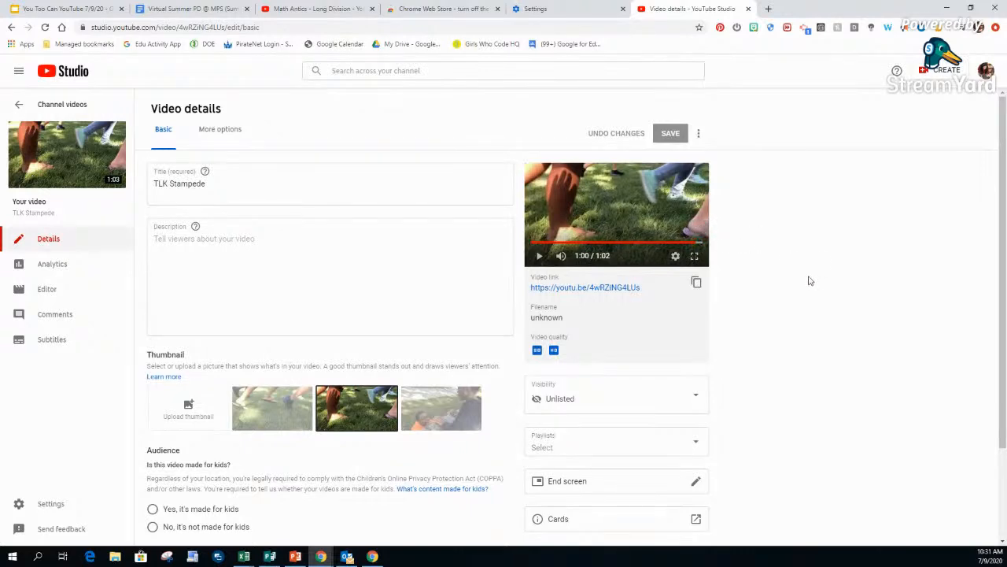
Open the cards editor for "TLK Stampede" and move the timeline position to about 0:17.
scroll(810, 281, down, 2)
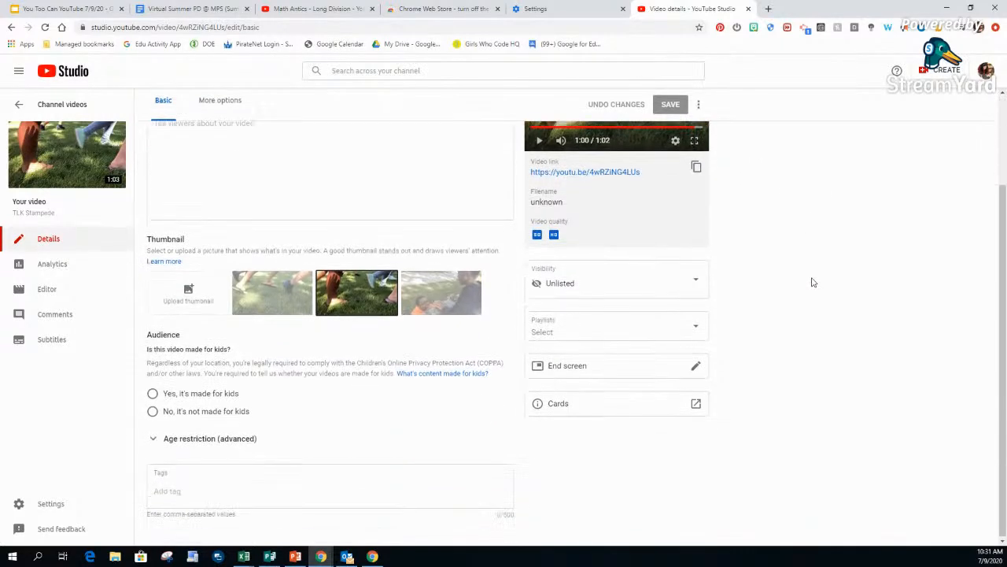
click(695, 405)
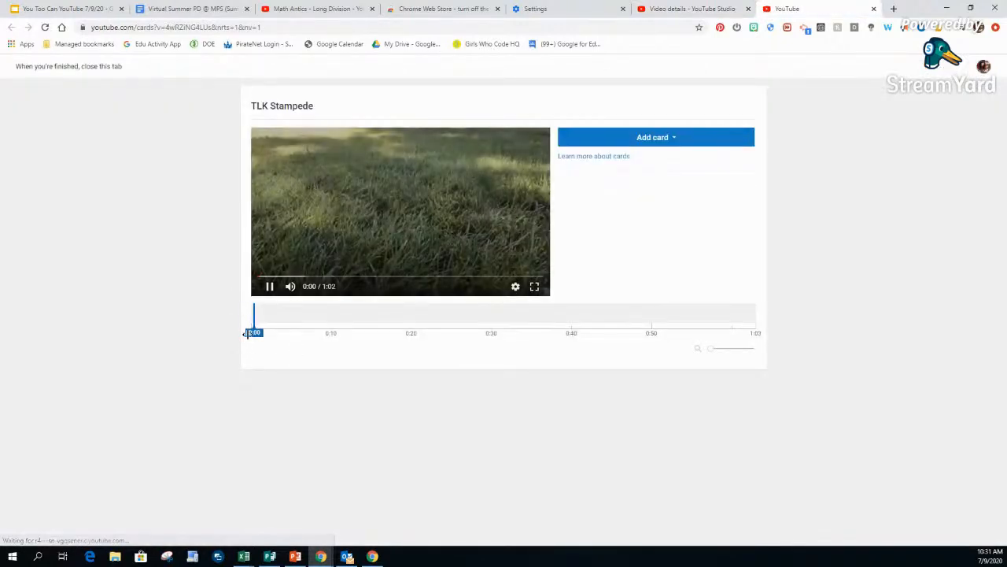
drag(247, 334, 393, 327)
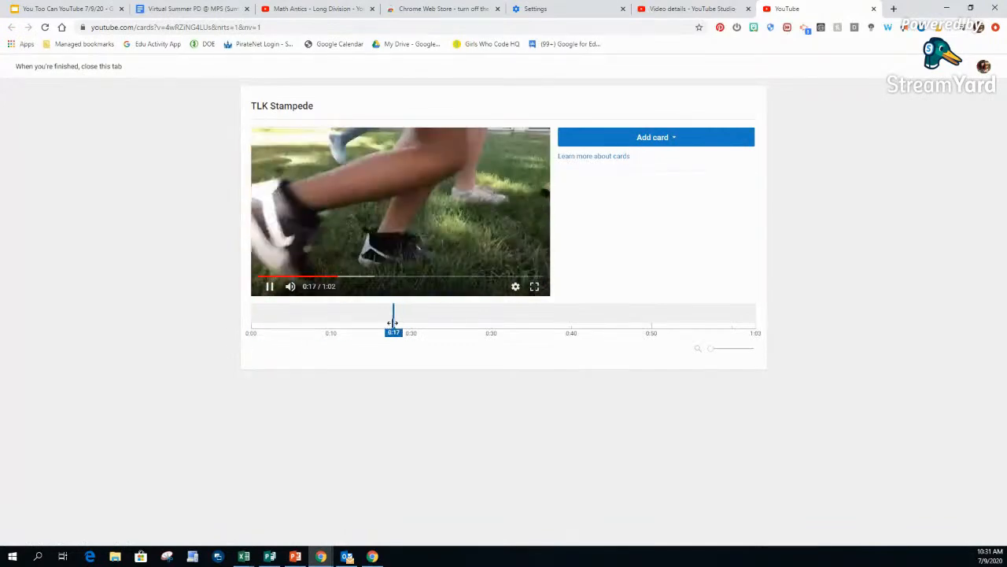
Create a poll card asking "Isn't this great?" with the choices Yes and No, and return to the video details.
click(674, 139)
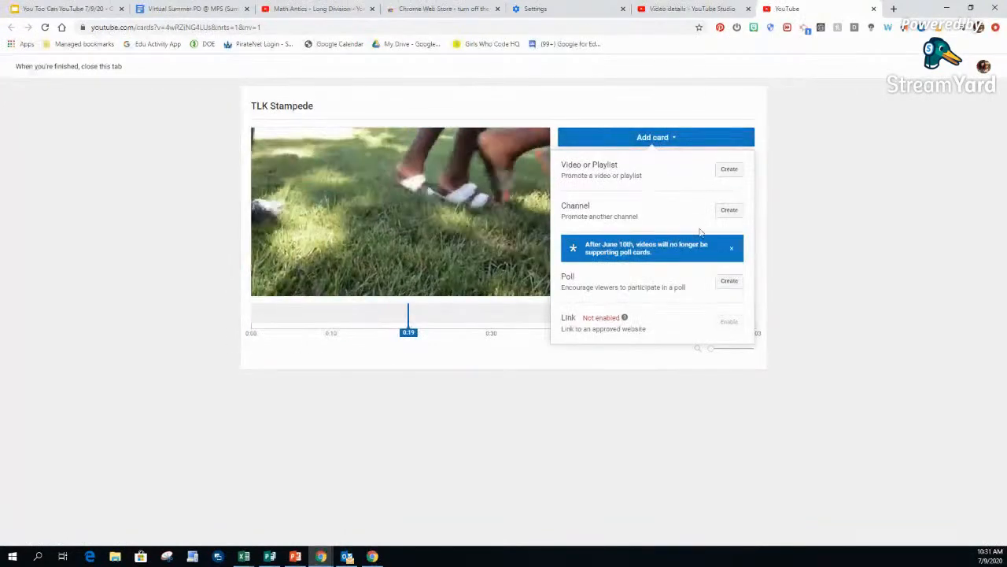
click(727, 283)
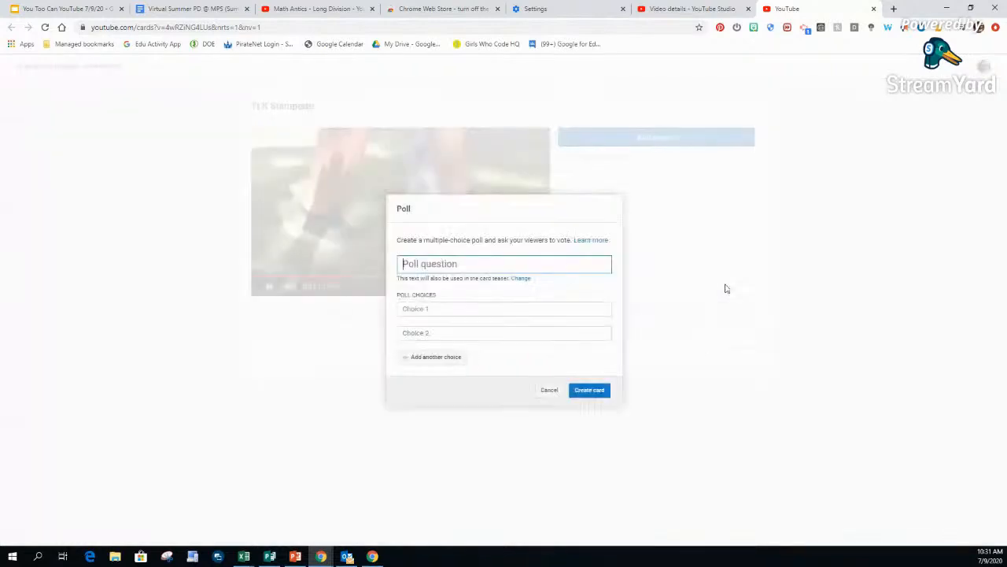
text(Isn't this great?)
click(434, 307)
text(Yes)
key(Tab)
text(N)
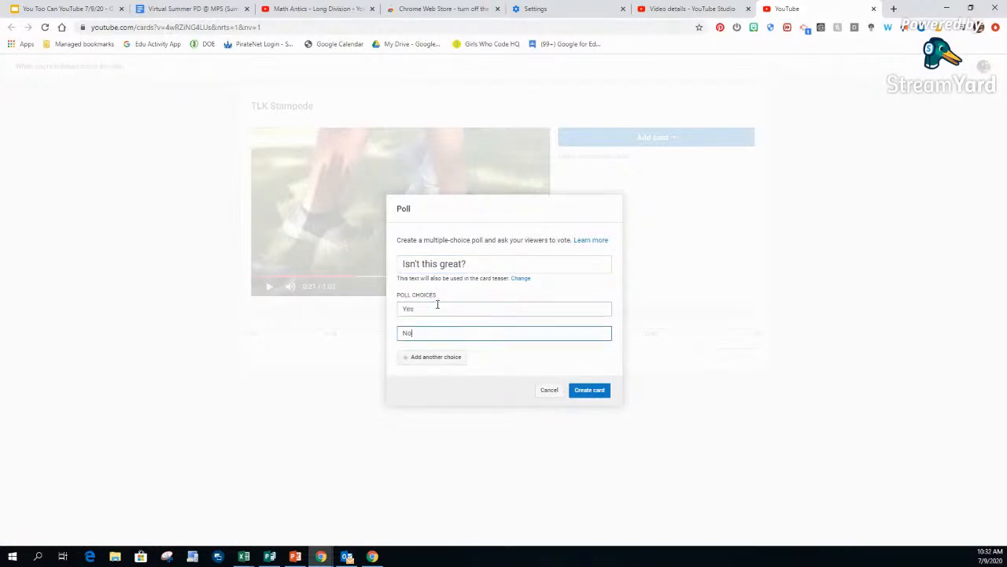
click(595, 389)
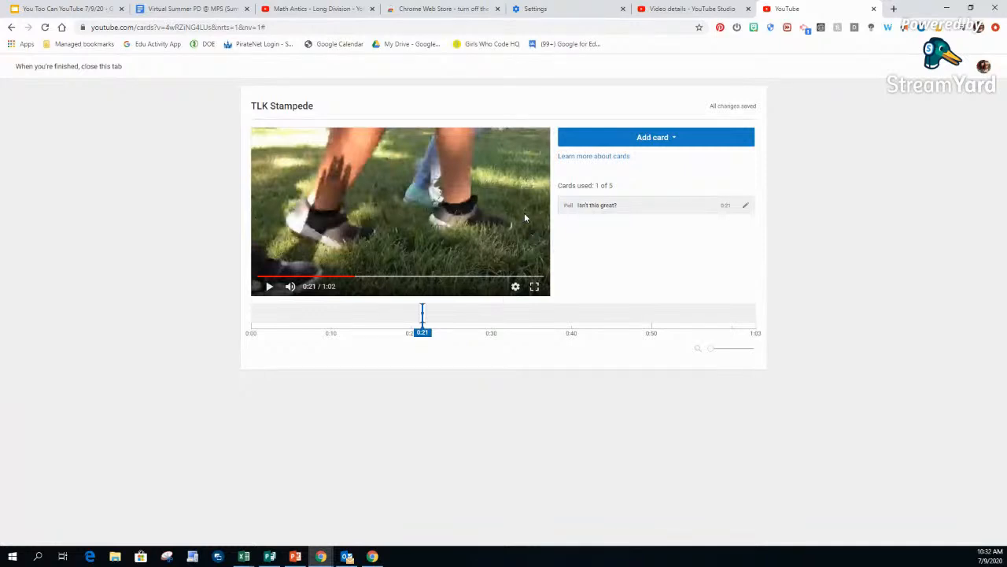
click(689, 7)
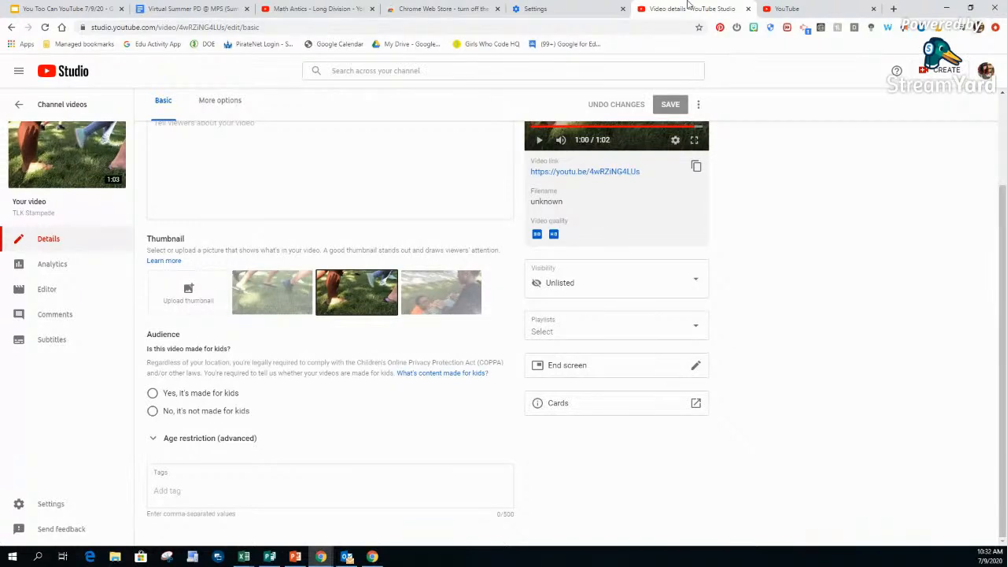
Examine the "TLK Stampede" editor timeline, including the subscribe and video end screen elements, the audio track and the blur option.
scroll(255, 423, up, 2)
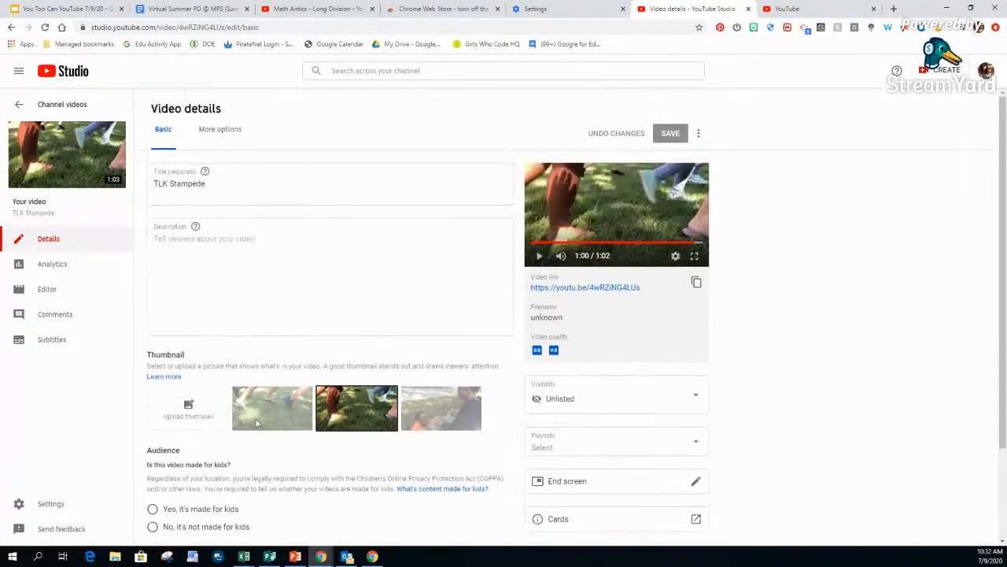
click(62, 297)
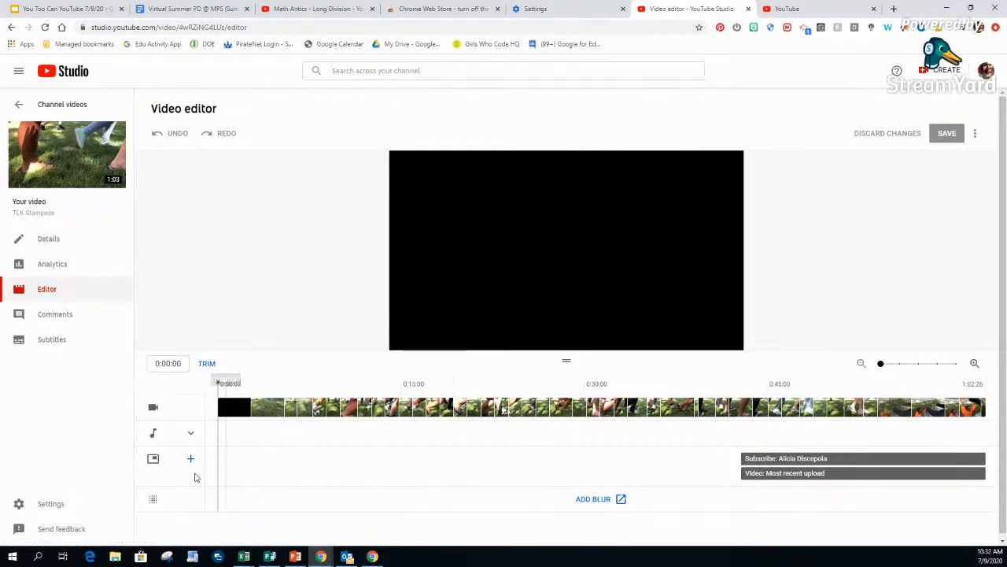
click(756, 461)
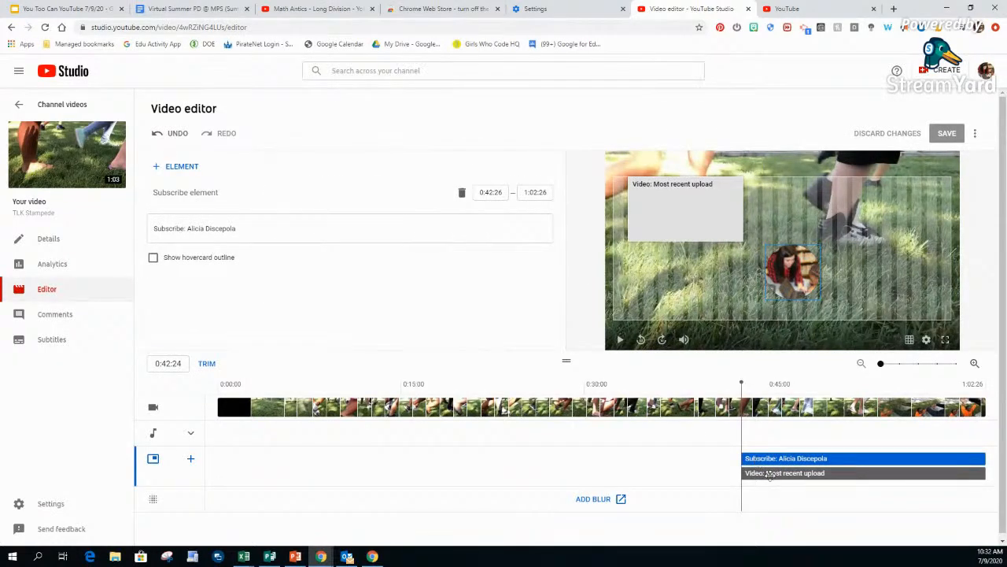
click(765, 473)
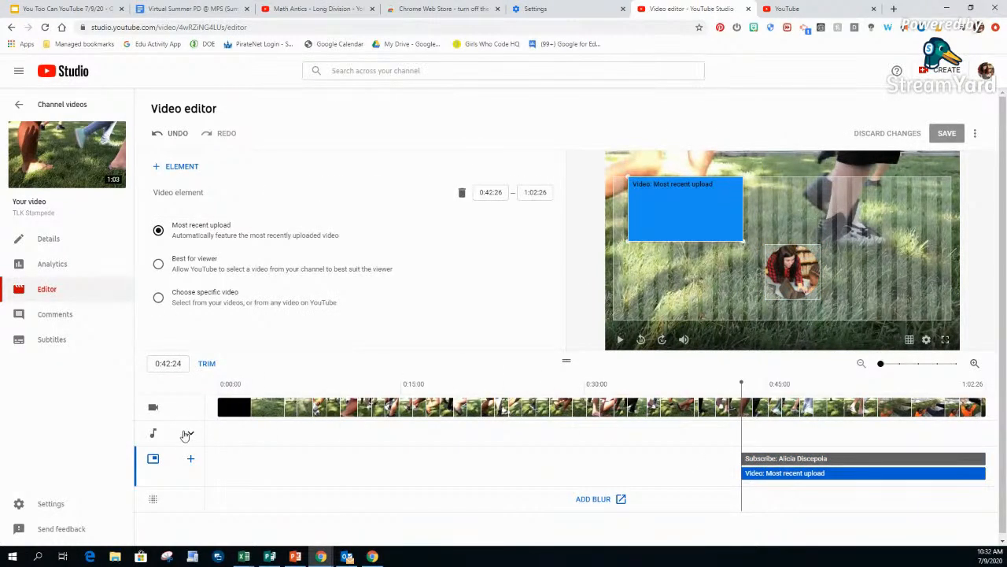
click(346, 407)
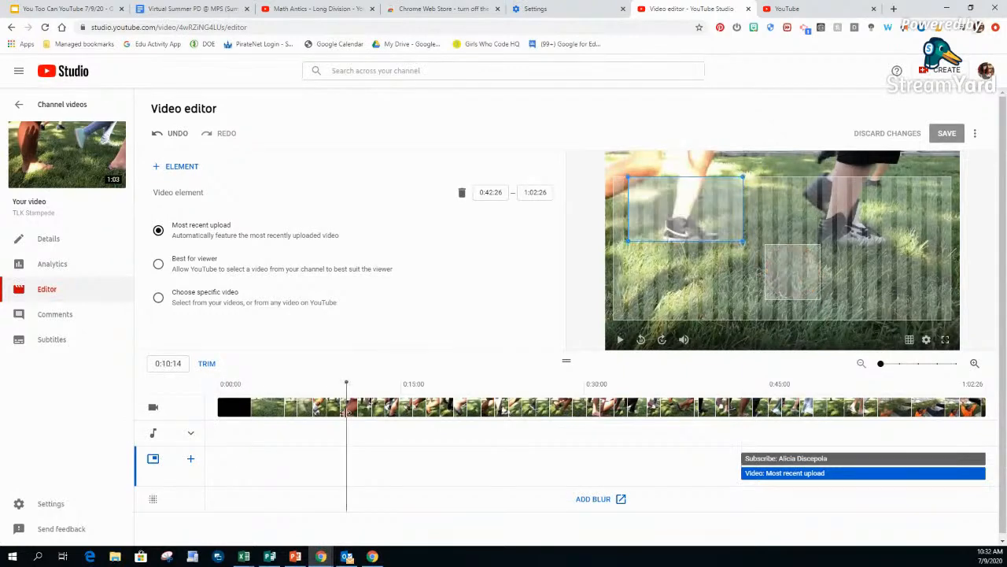
click(190, 433)
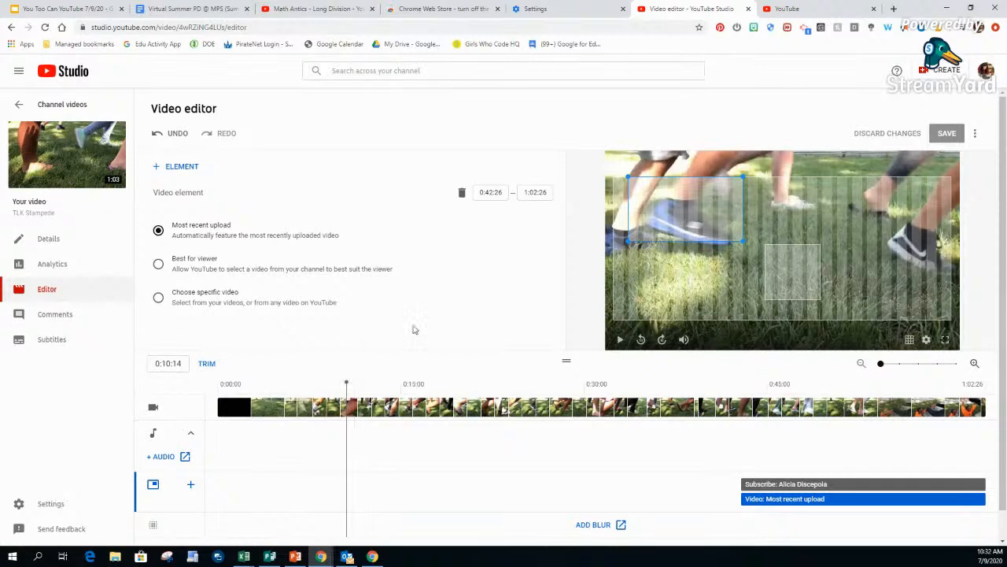
scroll(416, 337, down, 1)
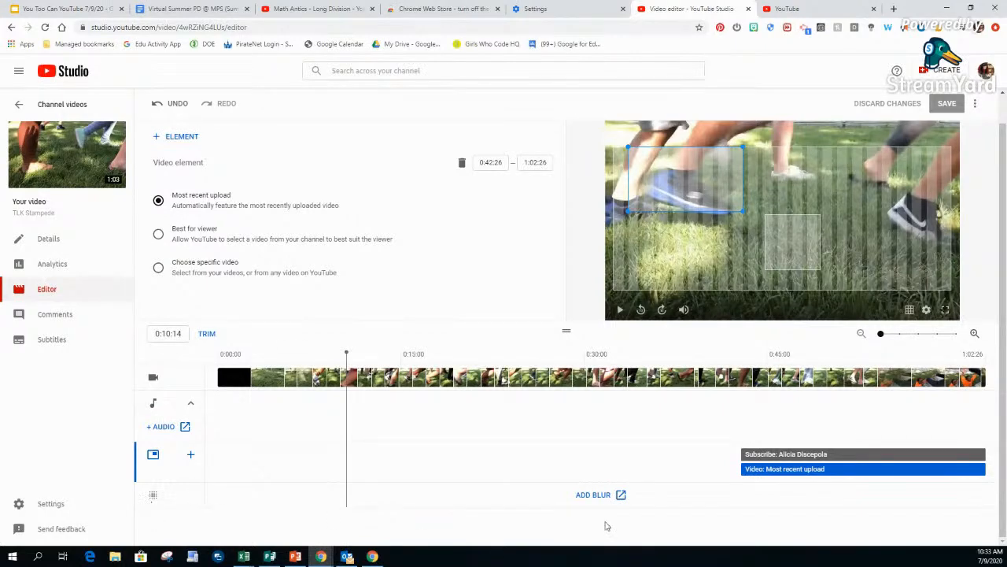
Open the blur tool for "TLK Stampede", select the detected face under Blur faces, and apply the face blur.
click(608, 496)
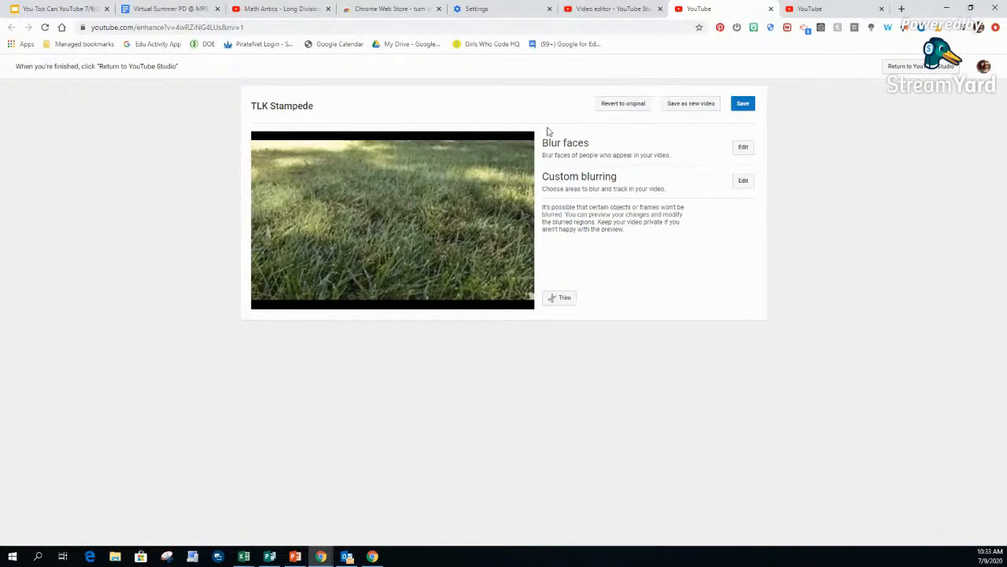
click(745, 147)
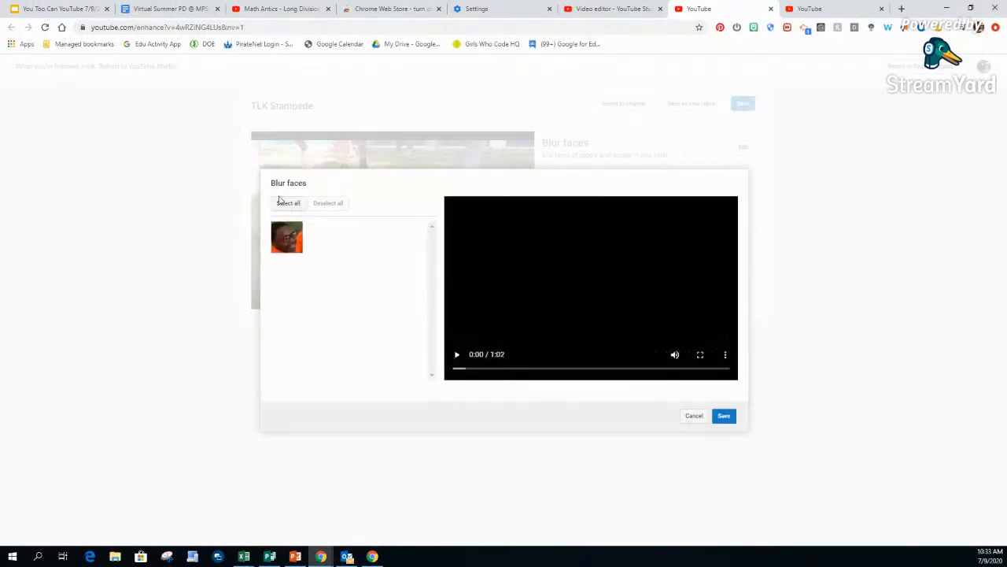
click(286, 241)
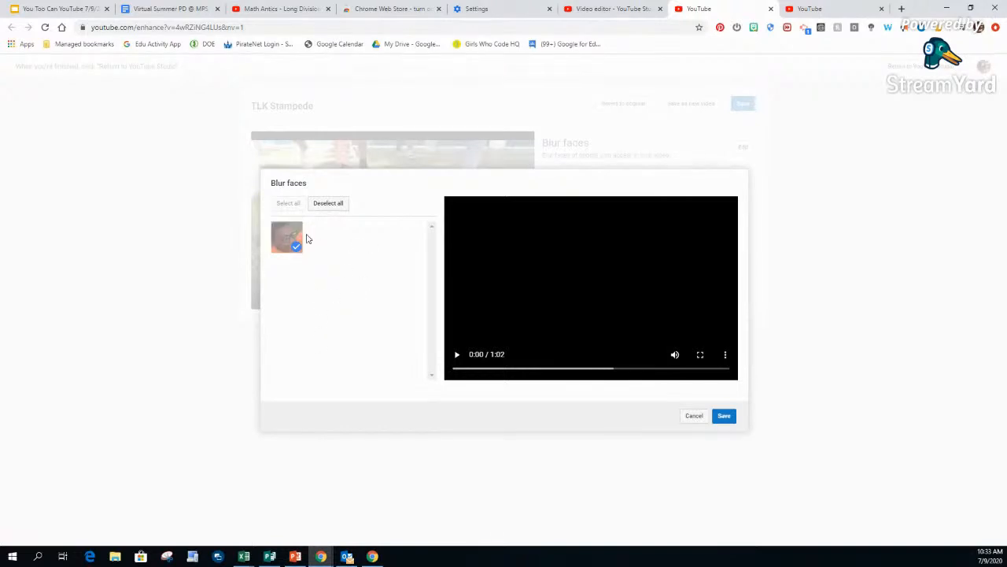
click(724, 416)
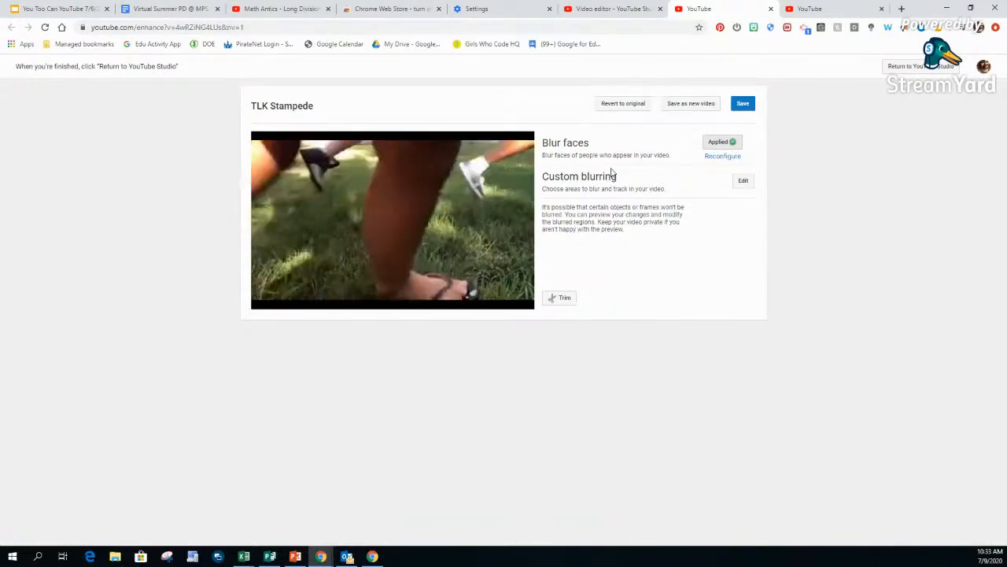
Preview the face blur at about 0:55, and save the edits to the existing "TLK Stampede" video.
click(403, 306)
drag(403, 306, 495, 302)
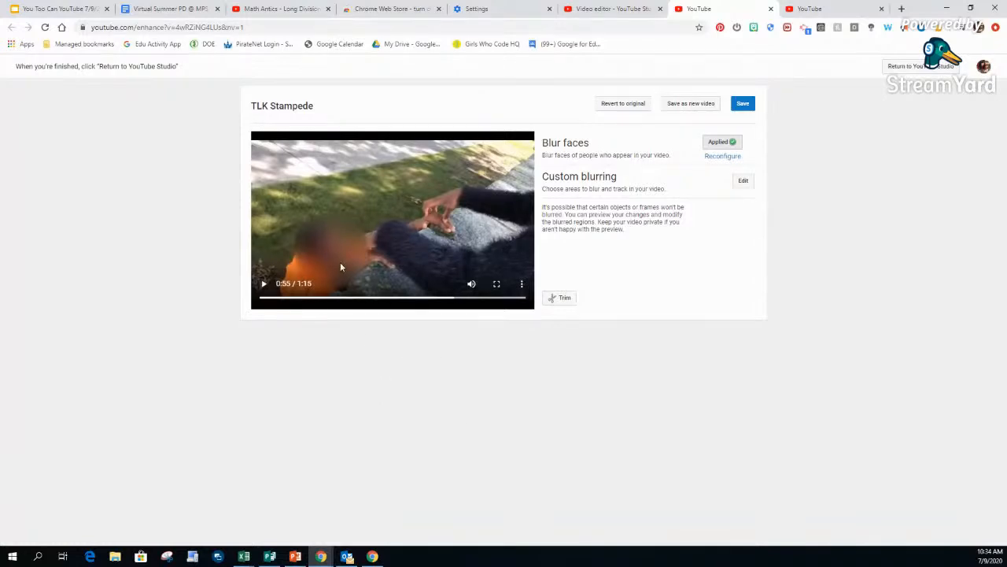
click(746, 107)
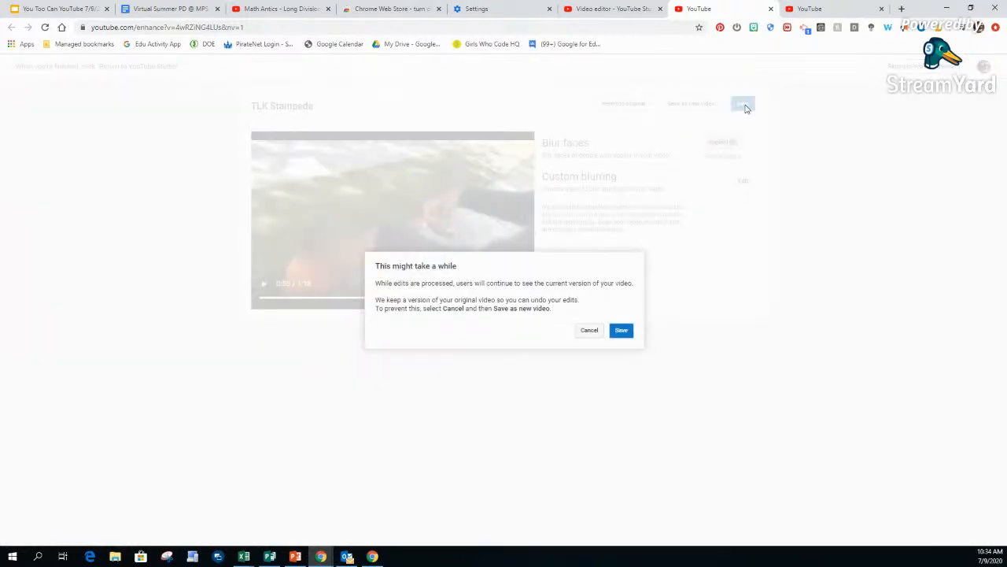
click(621, 329)
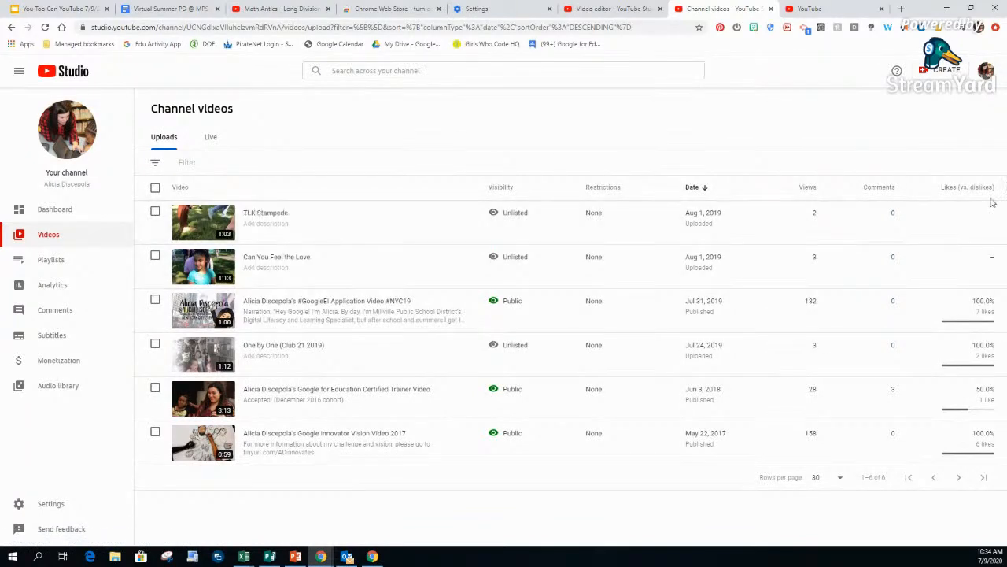
Show the channel's creation options for uploading videos and going live.
click(944, 74)
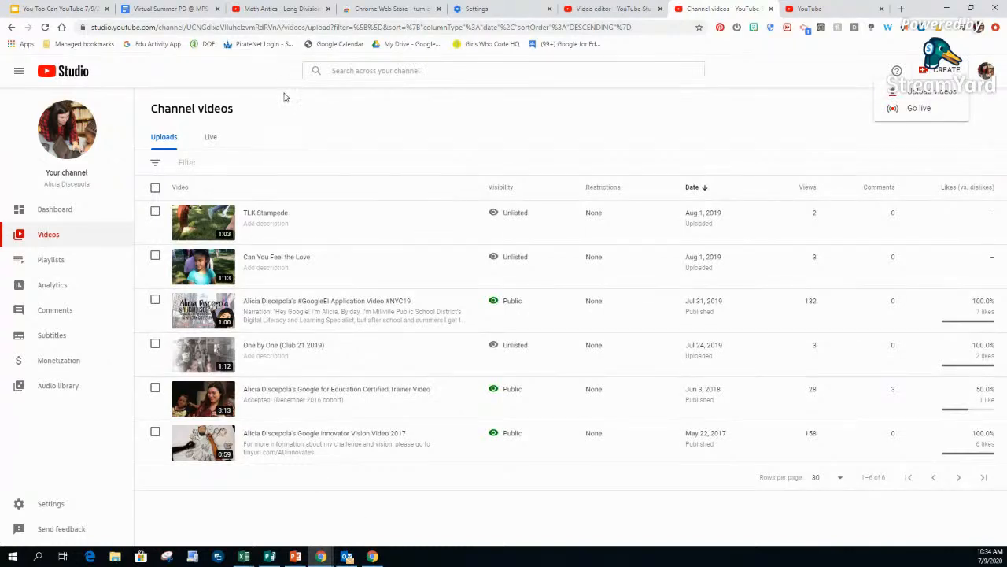
mouse_move(250, 557)
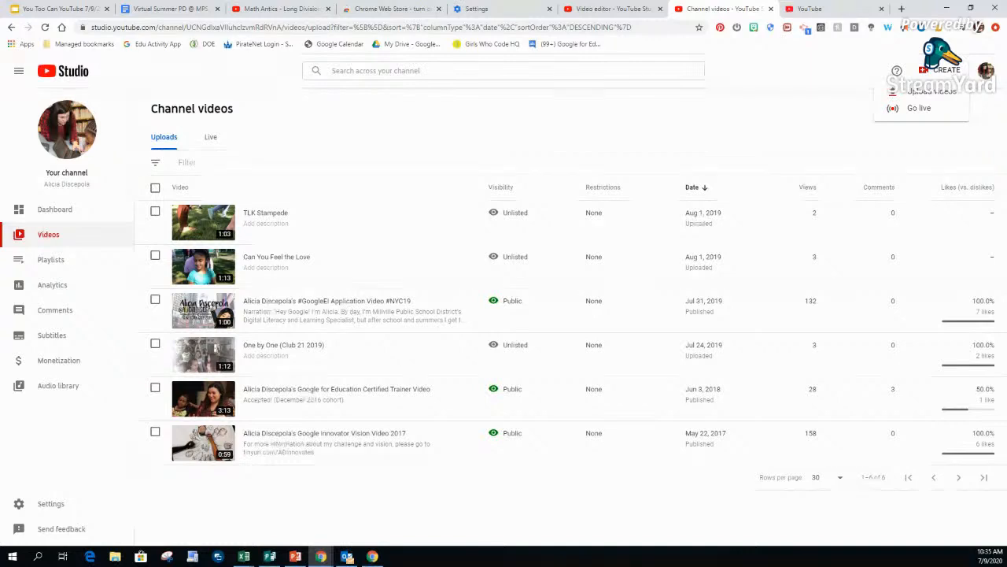
Switch to the StreamYard broadcast studio, maximize its window, and read the latest viewer comments.
key(alt+Tab)
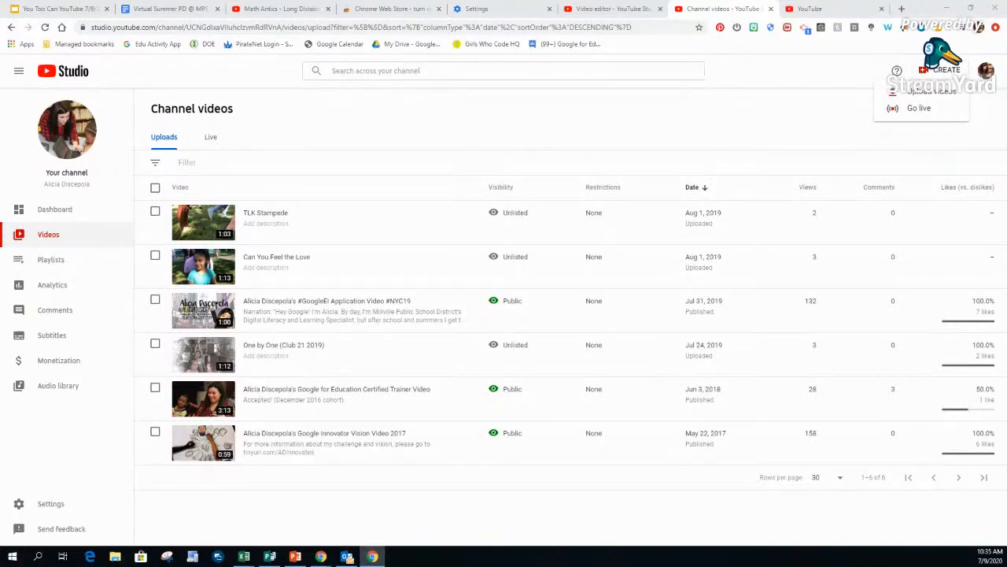
click(953, 9)
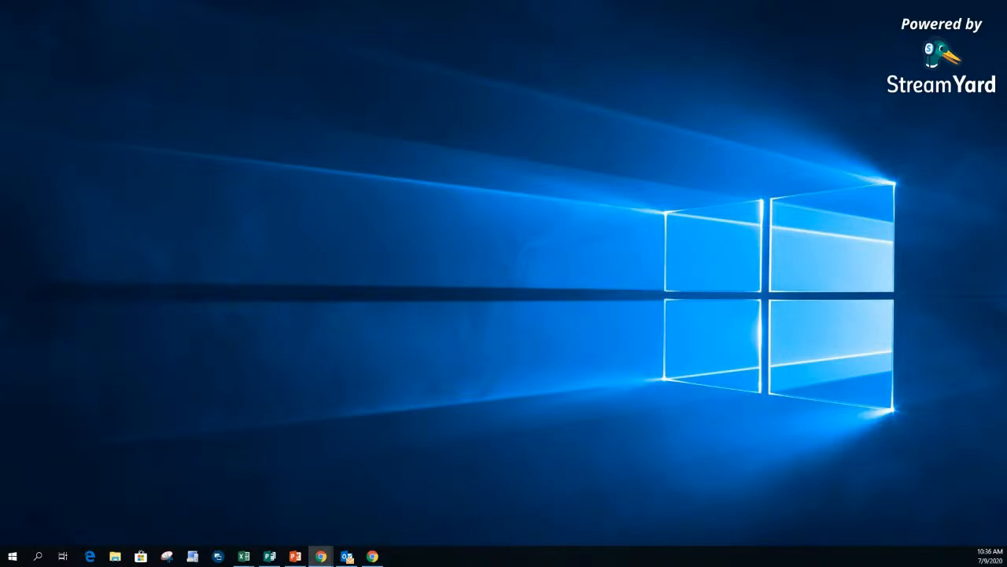
click(321, 556)
drag(329, 99, 628, 108)
double_click(628, 108)
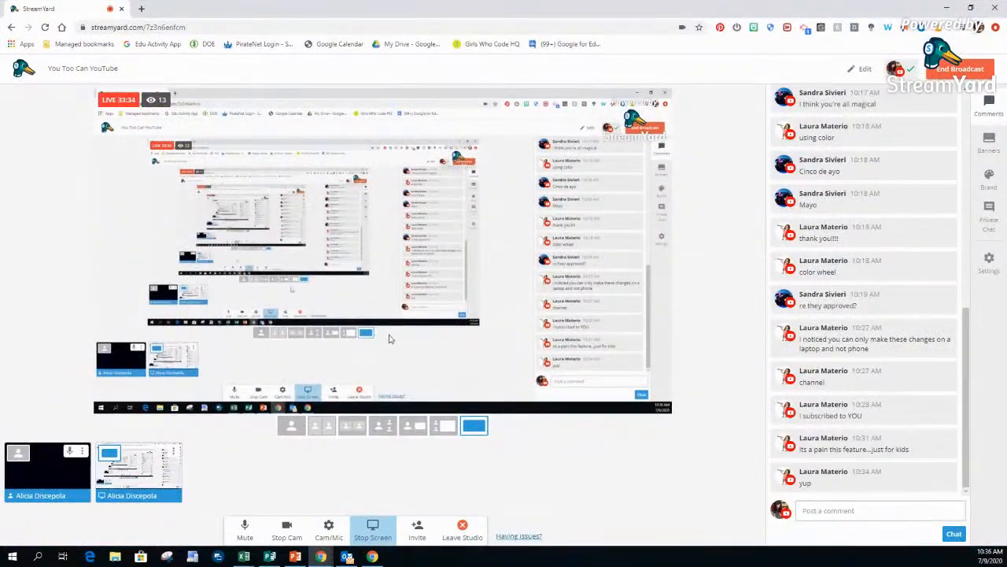
drag(963, 394, 905, 480)
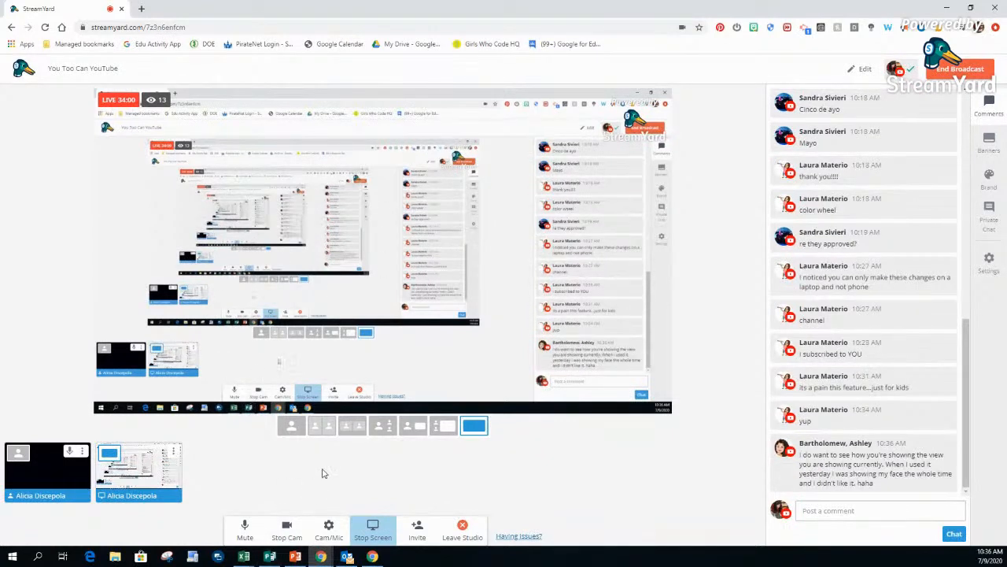
Change the live broadcast layout to show the presenter's camera large beside a smaller shared screen.
click(393, 433)
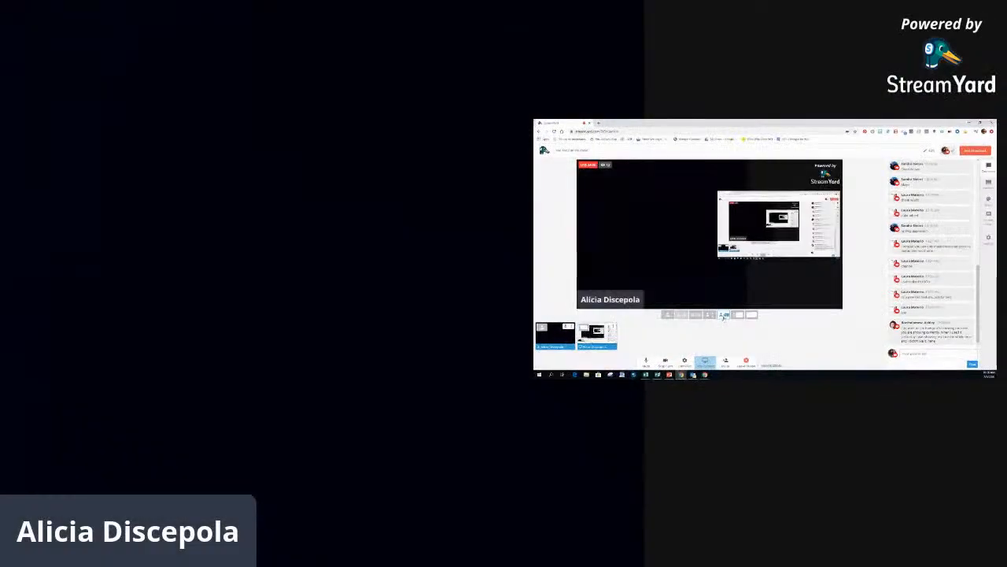
mouse_move(585, 339)
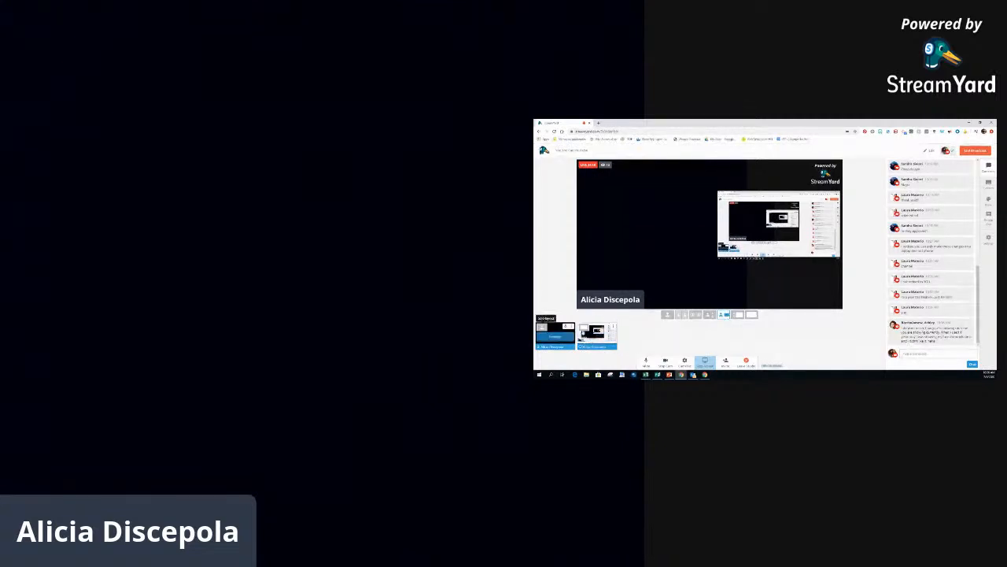